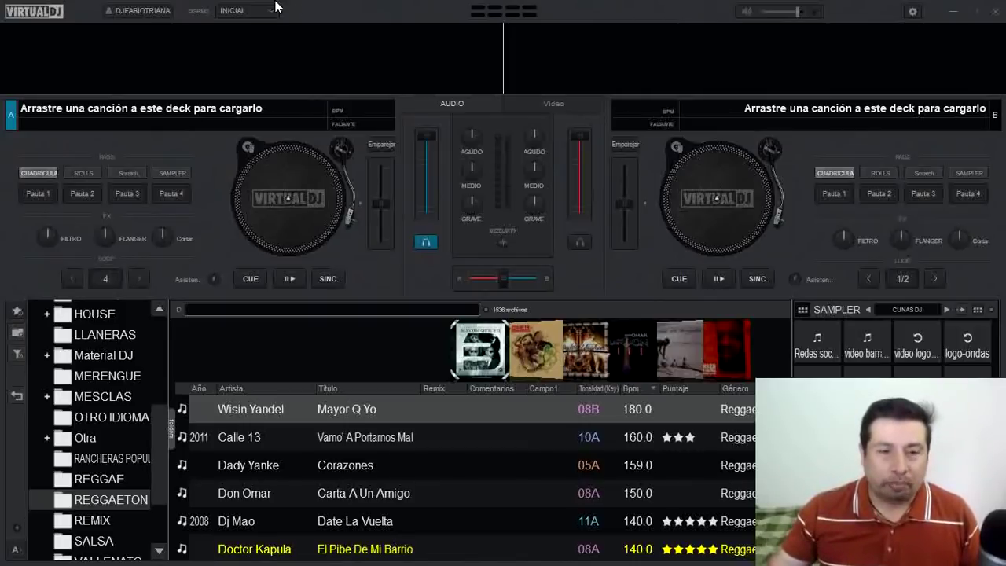
Step: Collapse the Archivo Musica folder and look through the sources under Música en Línea, leaving that folder collapsed
{"action": "left_click_drag", "start_coordinate": [159, 439], "coordinate": [161, 317]}
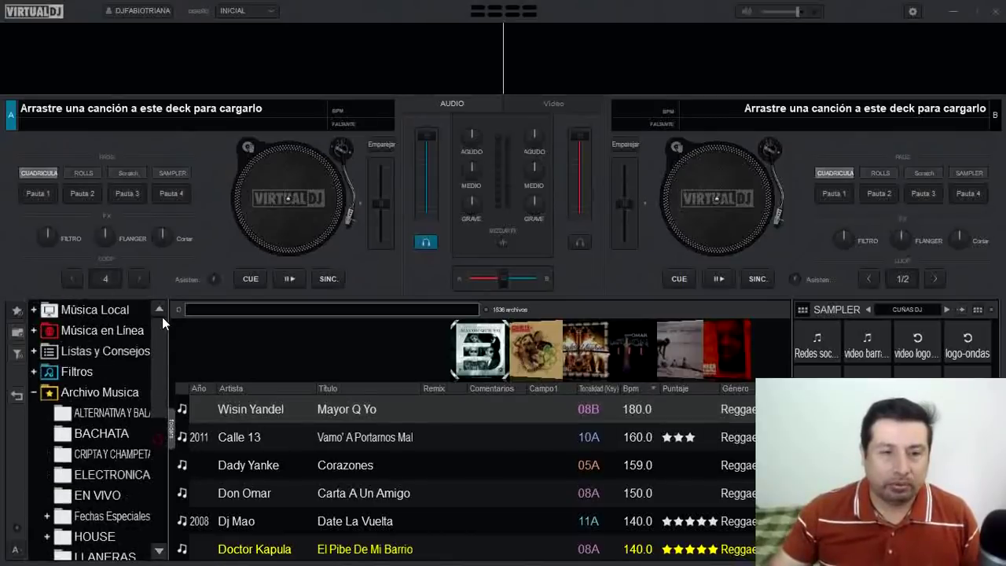
{"action": "left_click", "coordinate": [33, 393]}
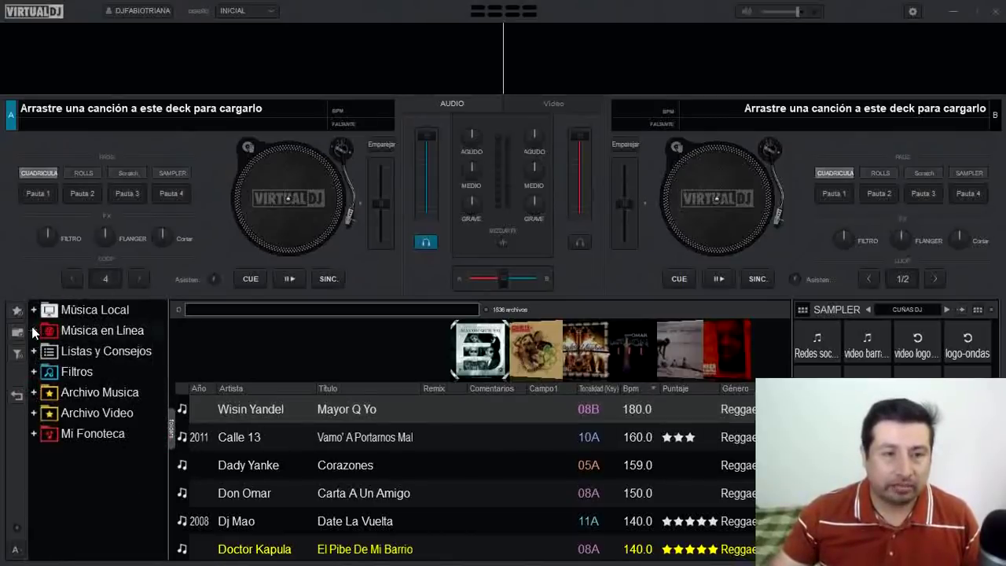
{"action": "left_click", "coordinate": [33, 330]}
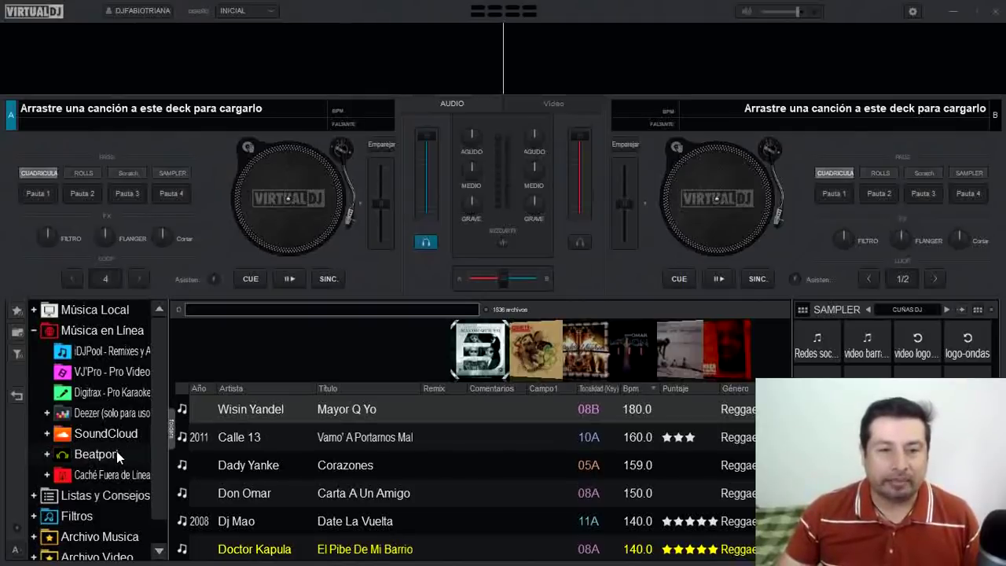
{"action": "left_click", "coordinate": [33, 331]}
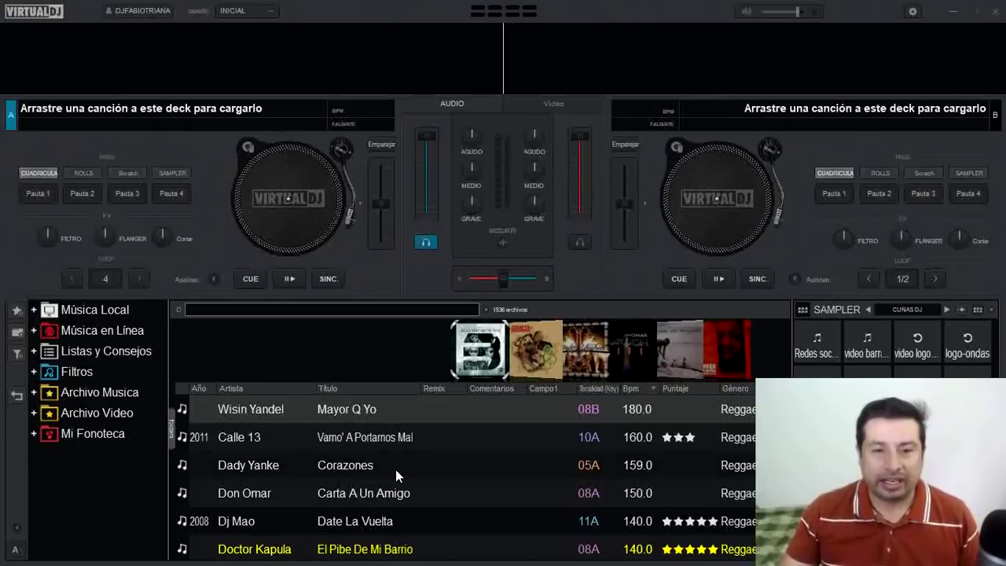
Step: Find "La Noche De Los Dos Rmx" in the reggaeton song list and load it onto deck A
{"action": "scroll", "coordinate": [395, 469], "scroll_direction": "down", "scroll_amount": 15}
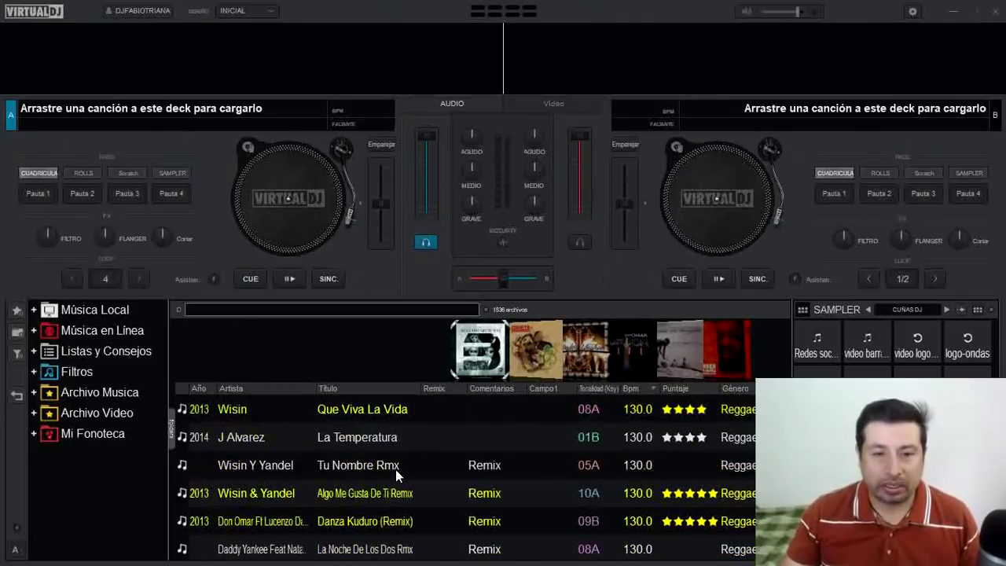
{"action": "scroll", "coordinate": [395, 469], "scroll_direction": "down", "scroll_amount": 2}
{"action": "left_click", "coordinate": [271, 491]}
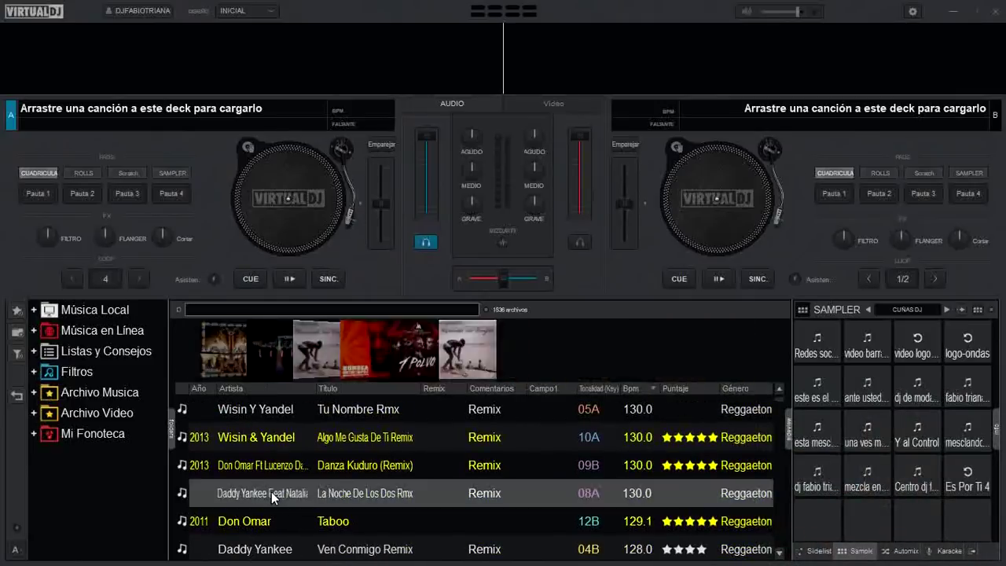
{"action": "left_click_drag", "start_coordinate": [272, 491], "coordinate": [287, 197]}
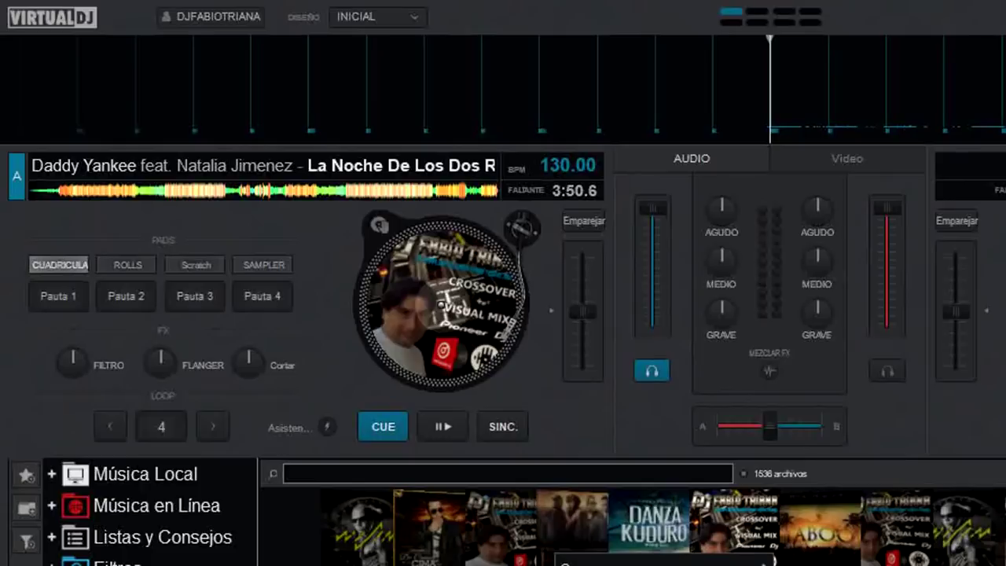
Step: View the tag editor for "La Noche De Los Dos Rmx" and the BPM editor for "Danza Kuduro (Remix)", closing both without changes
{"action": "left_click", "coordinate": [560, 563]}
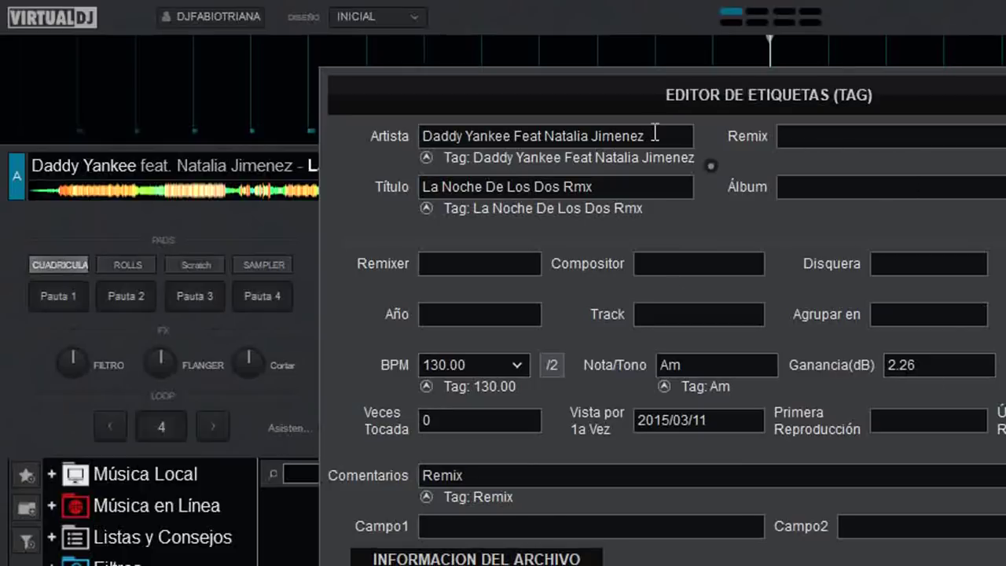
{"action": "key", "text": "Escape"}
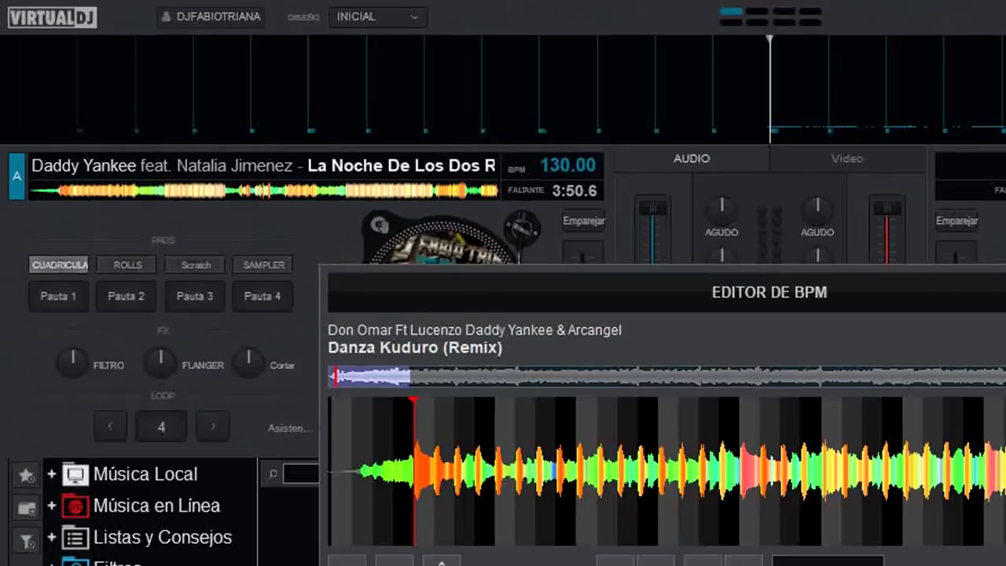
{"action": "key", "text": "Escape"}
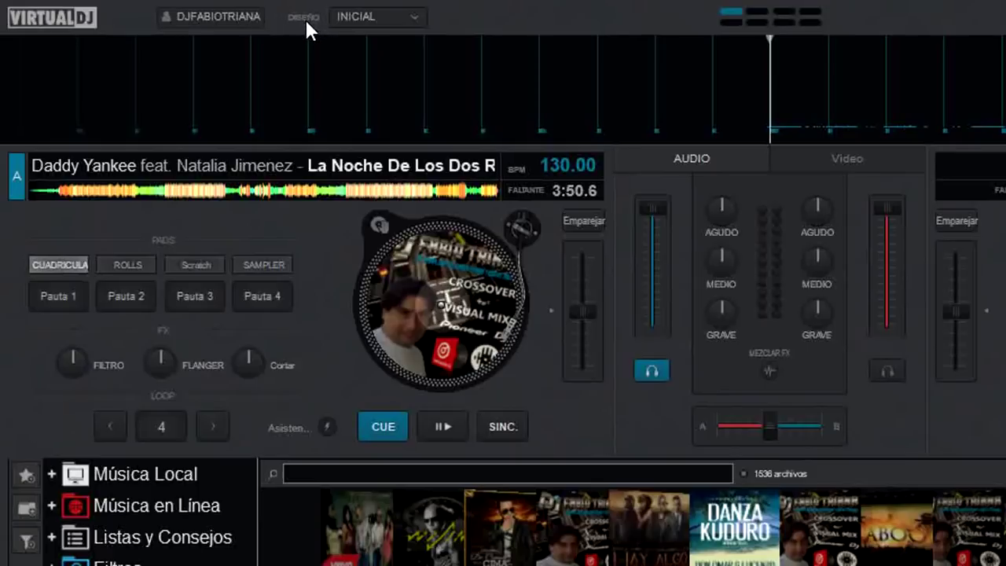
Step: Examine the available interface layouts and deck A's assist option, keeping the INICIAL layout
{"action": "left_click", "coordinate": [414, 17]}
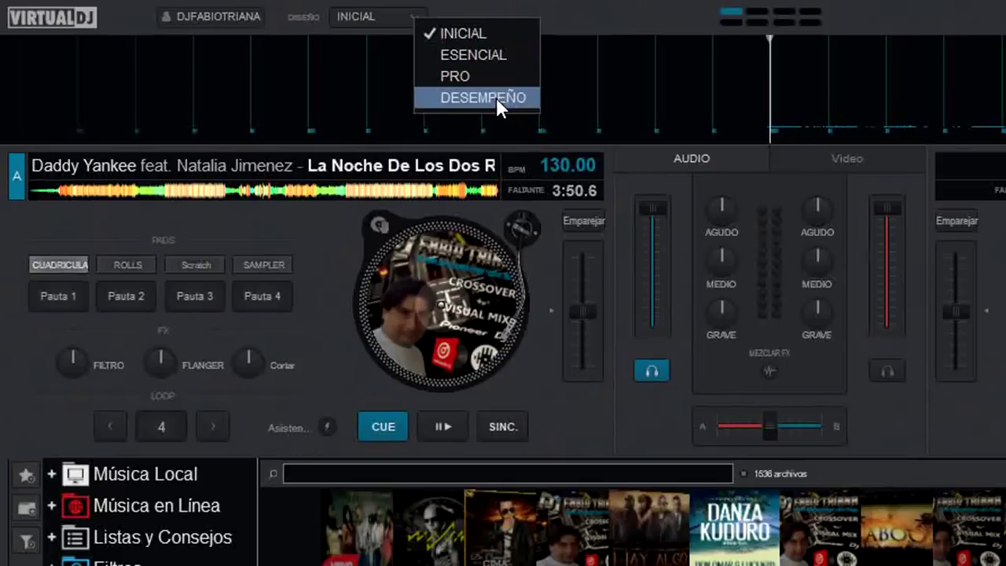
{"action": "left_click", "coordinate": [574, 14]}
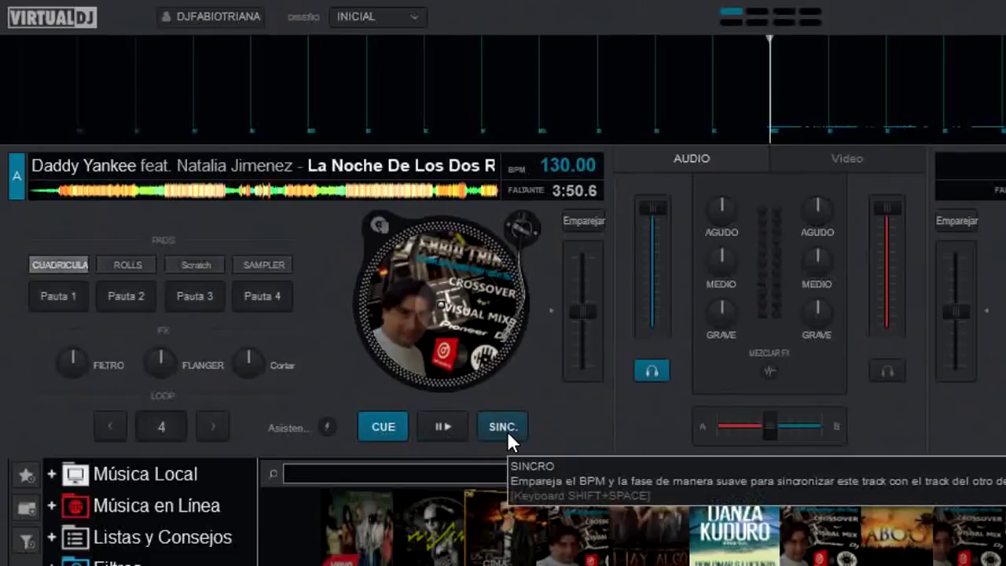
{"action": "left_click", "coordinate": [327, 426]}
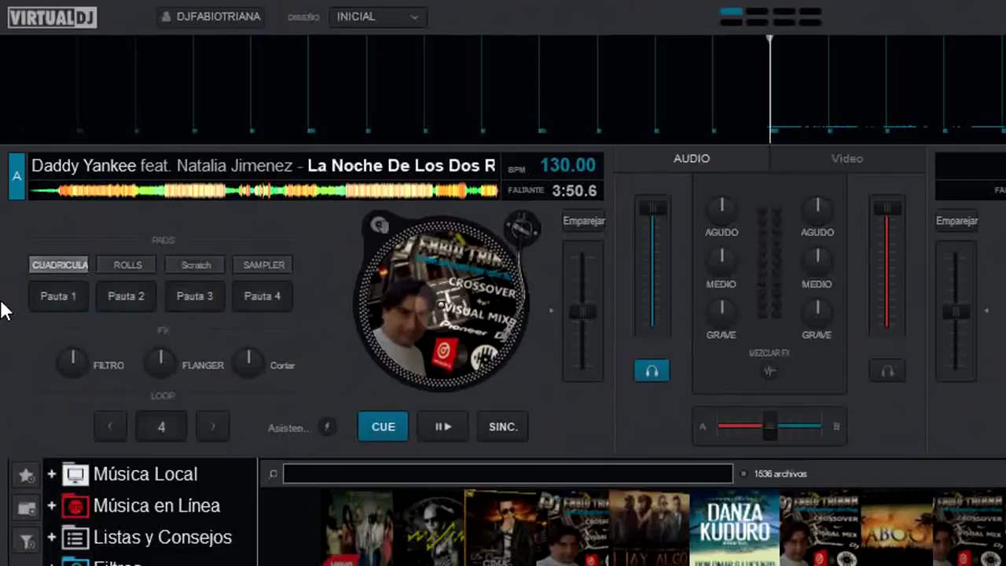
Step: Look through deck A's ROLLS, Scratch and SAMPLER pad pages and return to the CUADRICULA page
{"action": "left_click", "coordinate": [122, 266]}
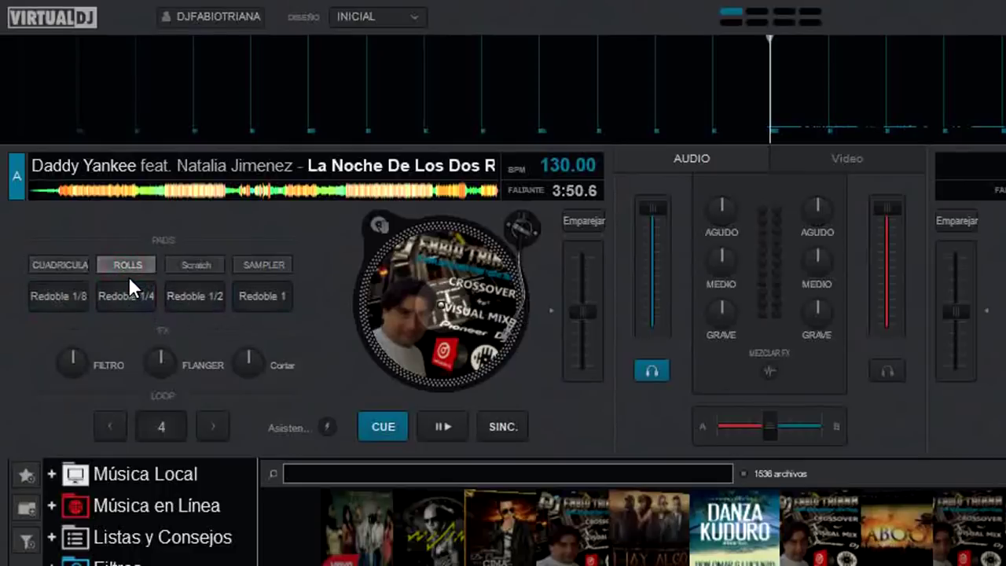
{"action": "left_click", "coordinate": [200, 264]}
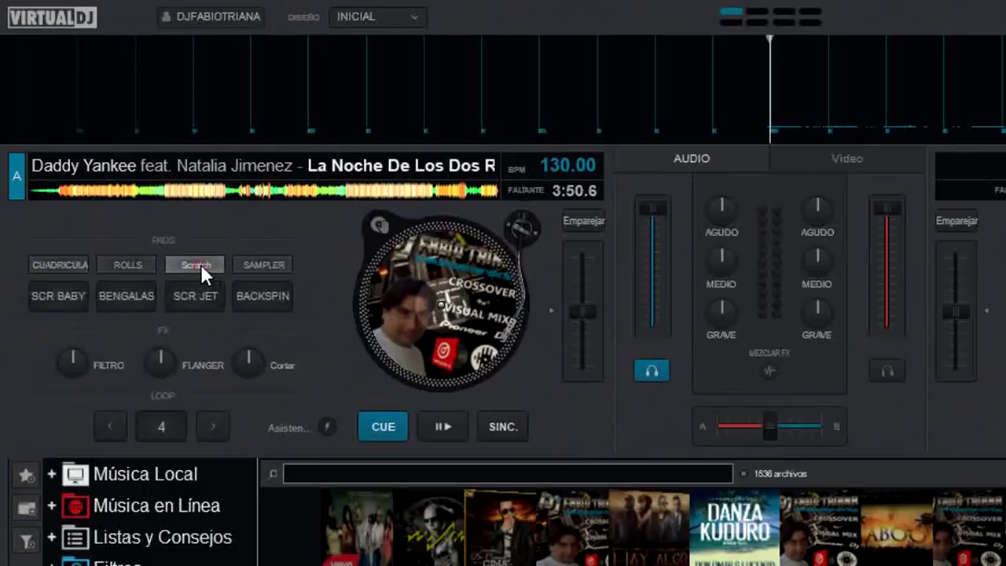
{"action": "left_click", "coordinate": [260, 267]}
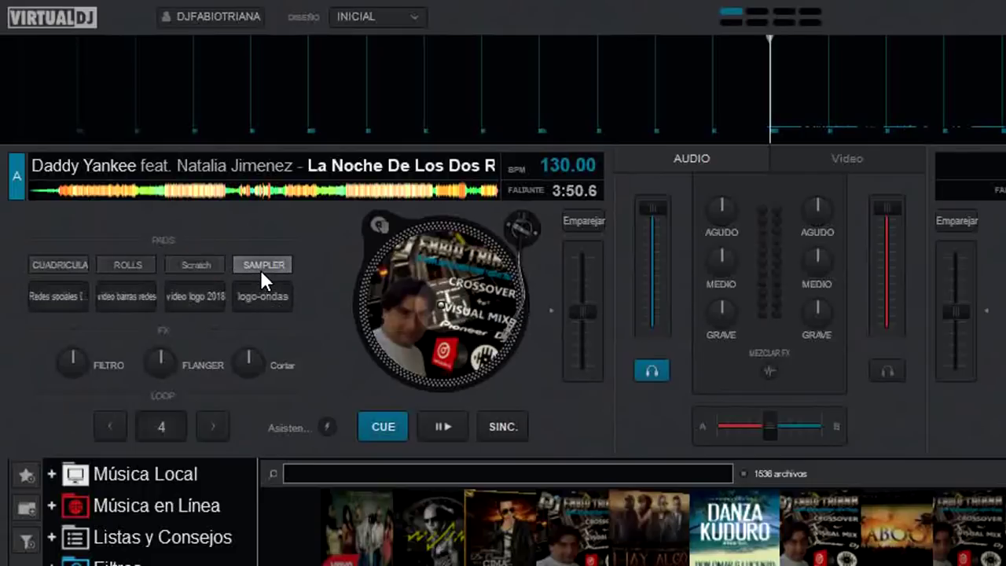
{"action": "left_click", "coordinate": [66, 264]}
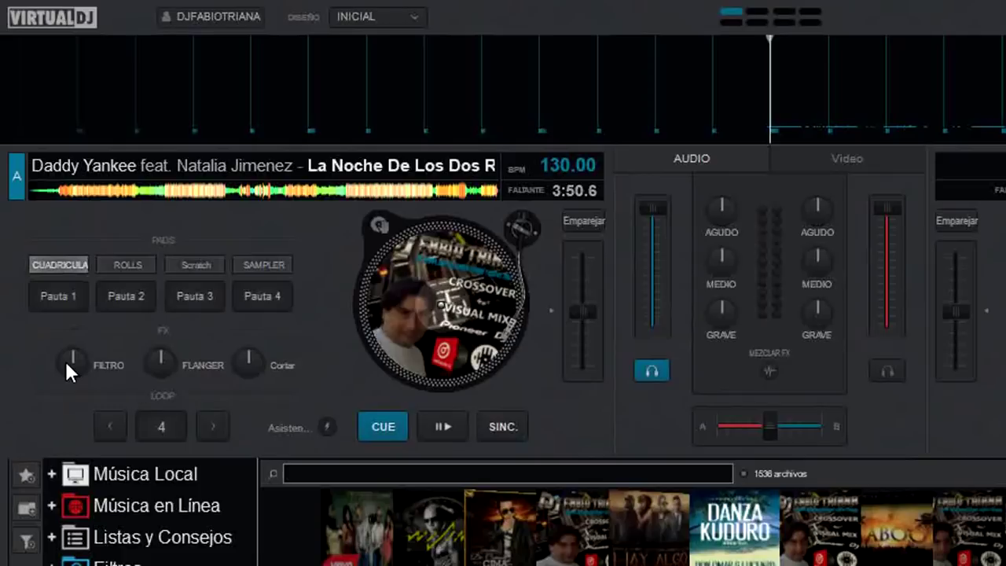
Step: Sweep deck A's FILTRO knob with the track stopped and return it to centre
{"action": "left_click_drag", "start_coordinate": [75, 361], "coordinate": [88, 308]}
{"action": "left_click_drag", "start_coordinate": [92, 417], "coordinate": [87, 393]}
Step: Start playback on deck A and activate a 4-beat loop near the beginning of the track
{"action": "left_click", "coordinate": [154, 437]}
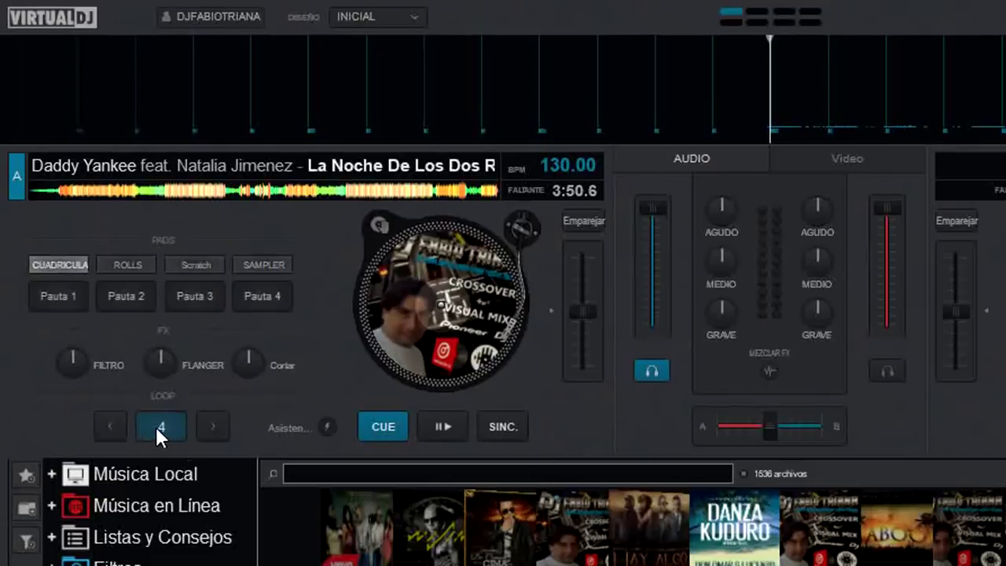
{"action": "left_click", "coordinate": [451, 428]}
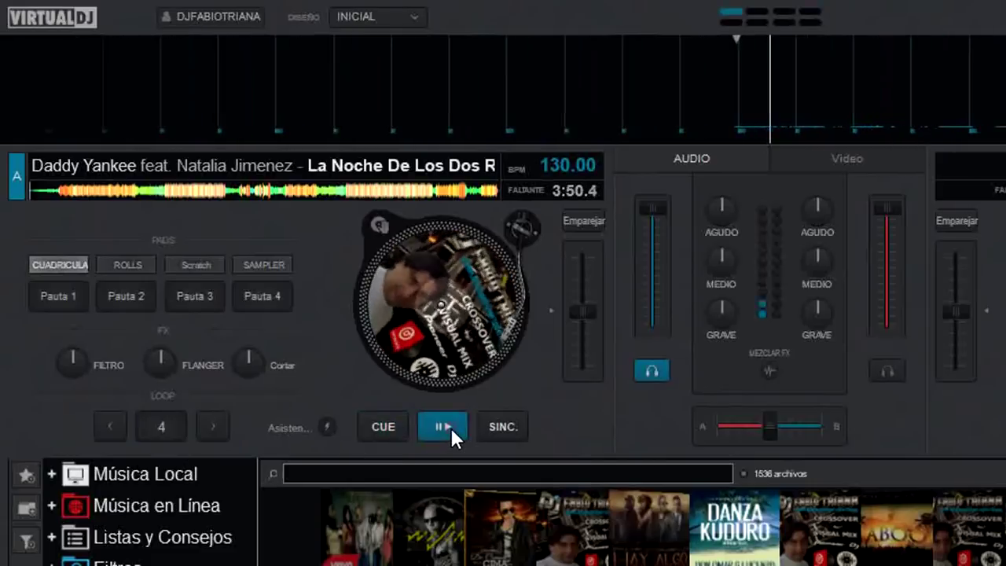
{"action": "left_click", "coordinate": [166, 438]}
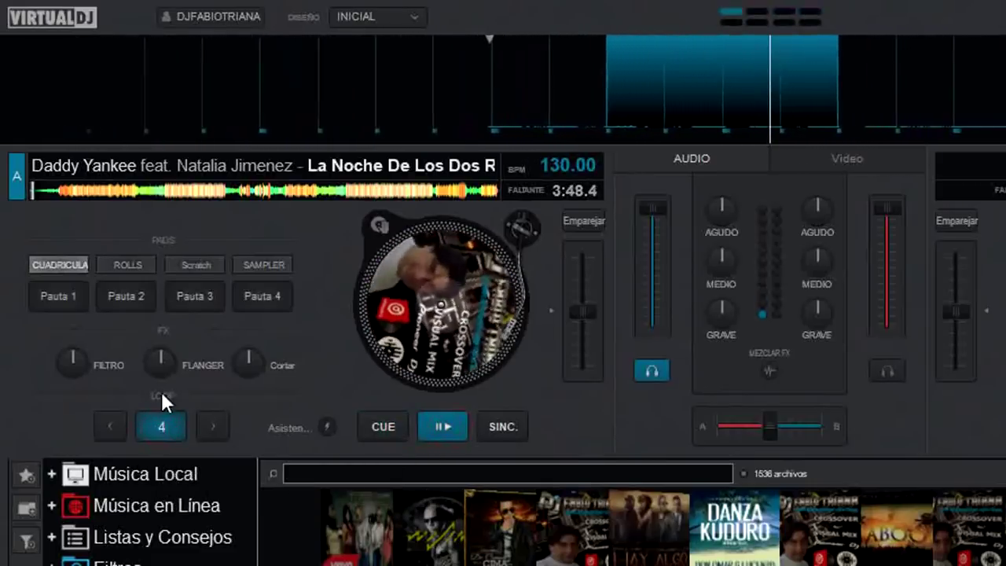
Step: Try deck A's FILTRO, FLANGER and Cortar effect knobs on the looping track, resetting FILTRO and FLANGER to centre
{"action": "left_click_drag", "start_coordinate": [68, 363], "coordinate": [83, 407]}
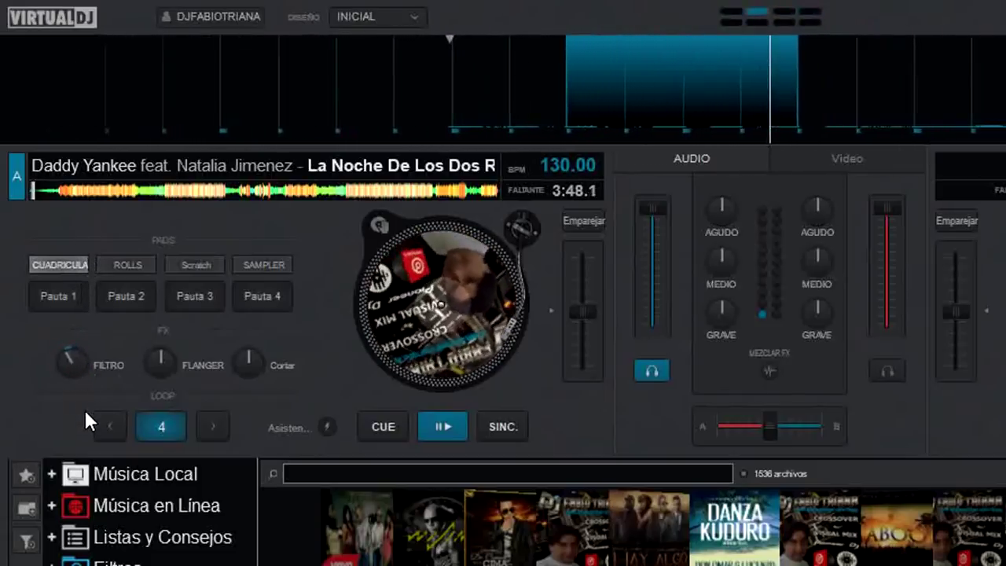
{"action": "left_click_drag", "start_coordinate": [89, 501], "coordinate": [89, 428]}
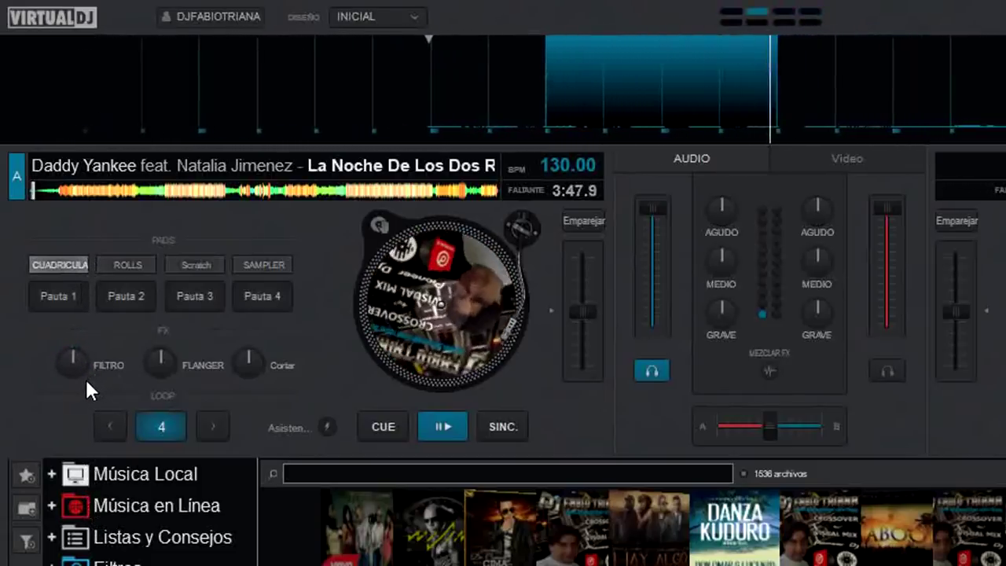
{"action": "left_click_drag", "start_coordinate": [156, 361], "coordinate": [183, 506]}
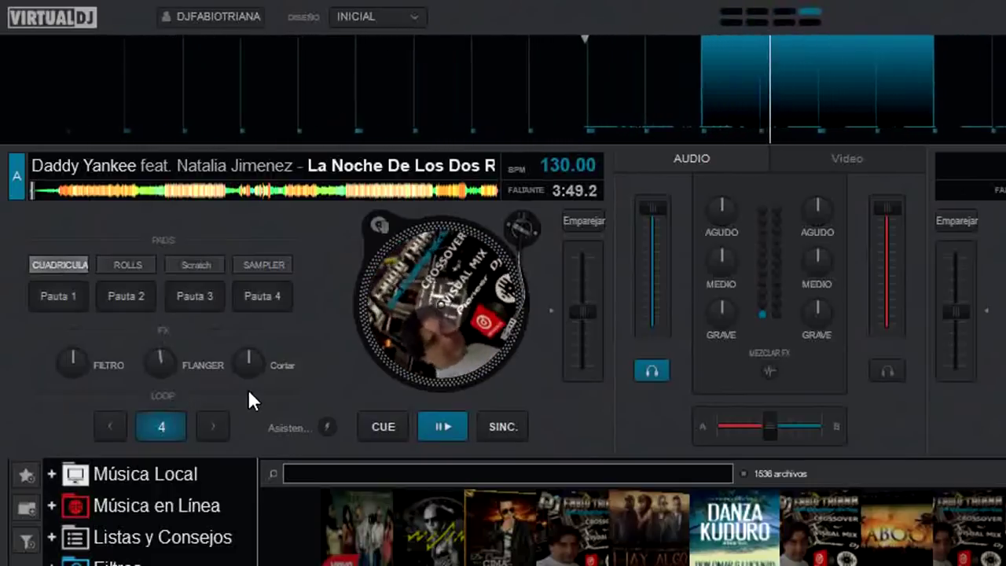
{"action": "left_click_drag", "start_coordinate": [252, 370], "coordinate": [275, 381]}
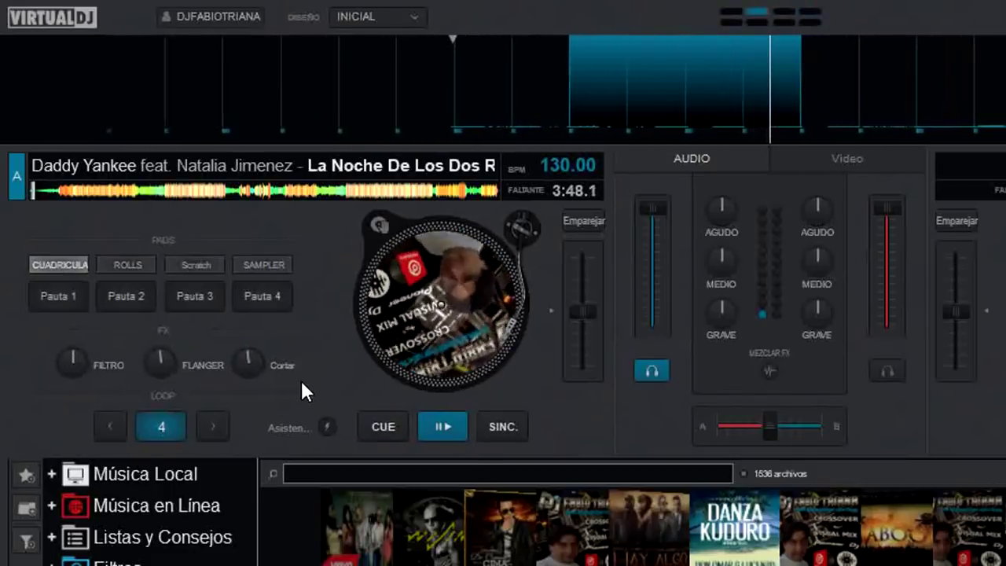
{"action": "left_click", "coordinate": [164, 360]}
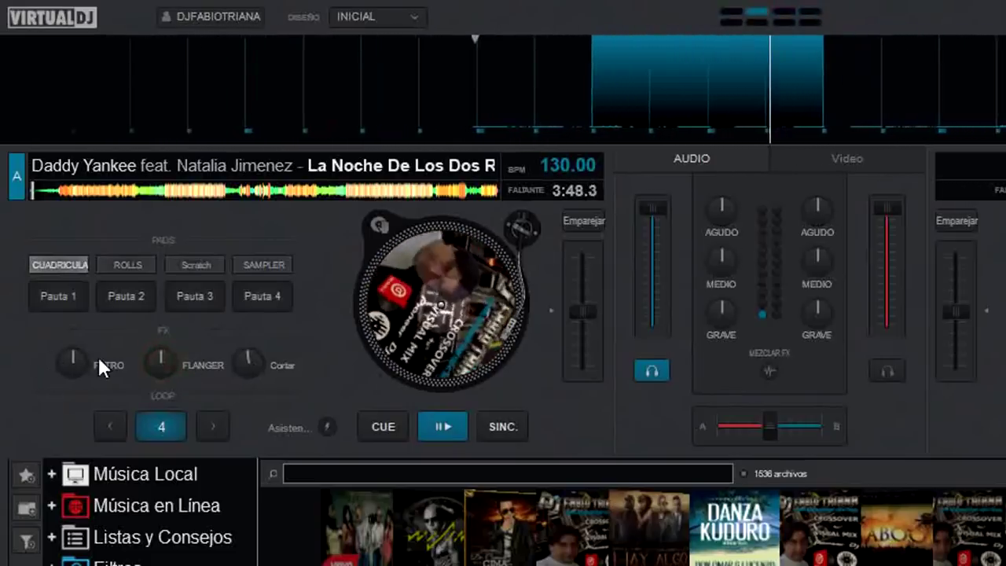
Step: Return deck A to its cue point and set its tempo to 127.03 BPM with the pitch slider
{"action": "left_click_drag", "start_coordinate": [376, 318], "coordinate": [385, 343]}
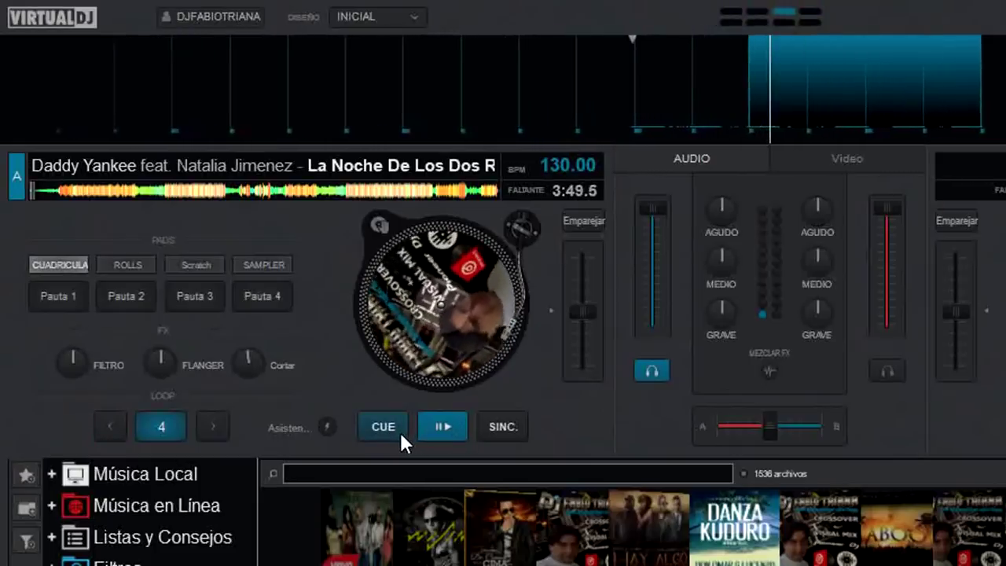
{"action": "left_click", "coordinate": [390, 428]}
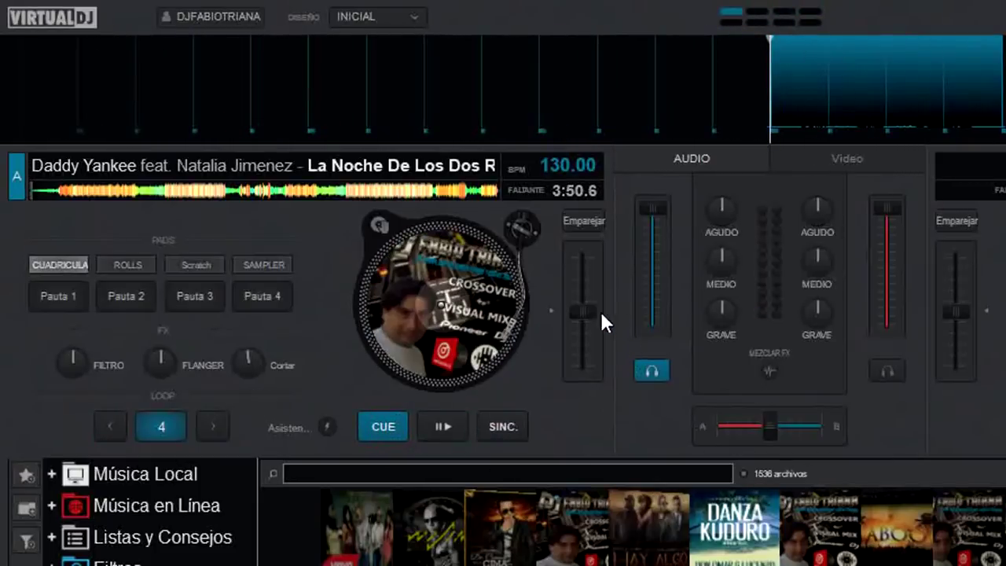
{"action": "mouse_move", "coordinate": [585, 311]}
{"action": "left_mouse_down"}
{"action": "mouse_move", "coordinate": [585, 225]}
{"action": "mouse_move", "coordinate": [599, 428]}
{"action": "mouse_move", "coordinate": [598, 314]}
{"action": "left_mouse_up"}
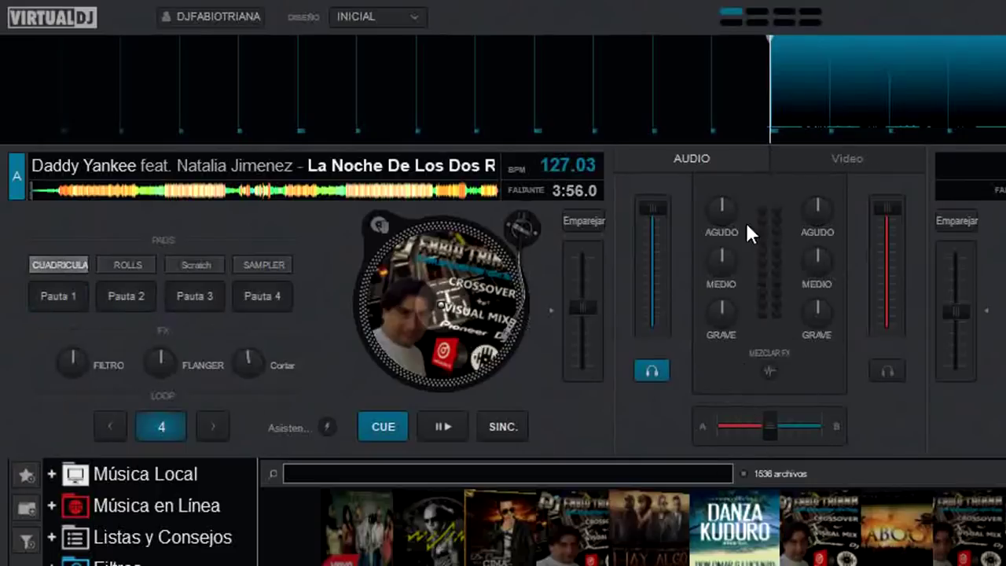
Step: Show the mixer's video controls and switch their selector from video sources to transitions
{"action": "left_click", "coordinate": [834, 157]}
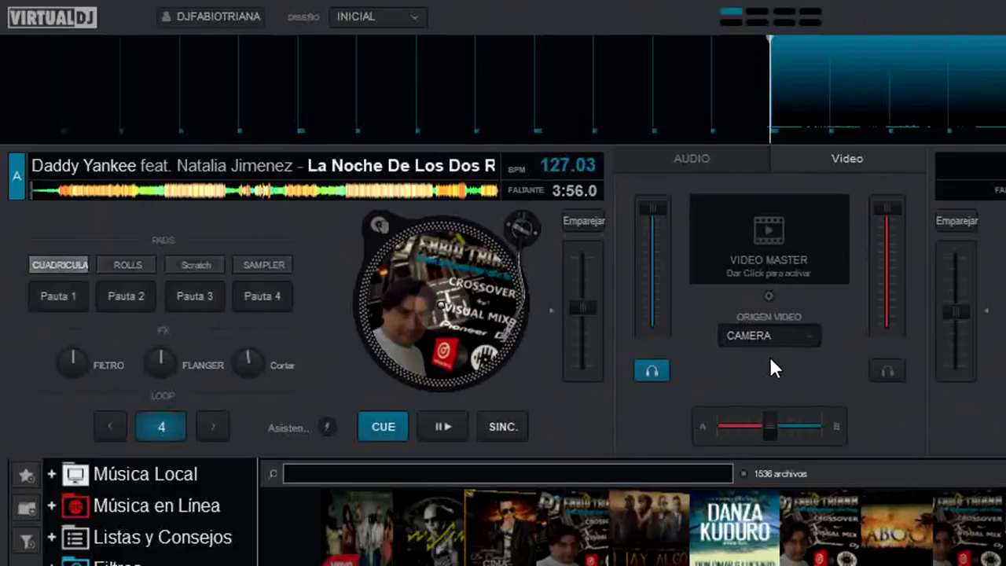
{"action": "left_click", "coordinate": [810, 334]}
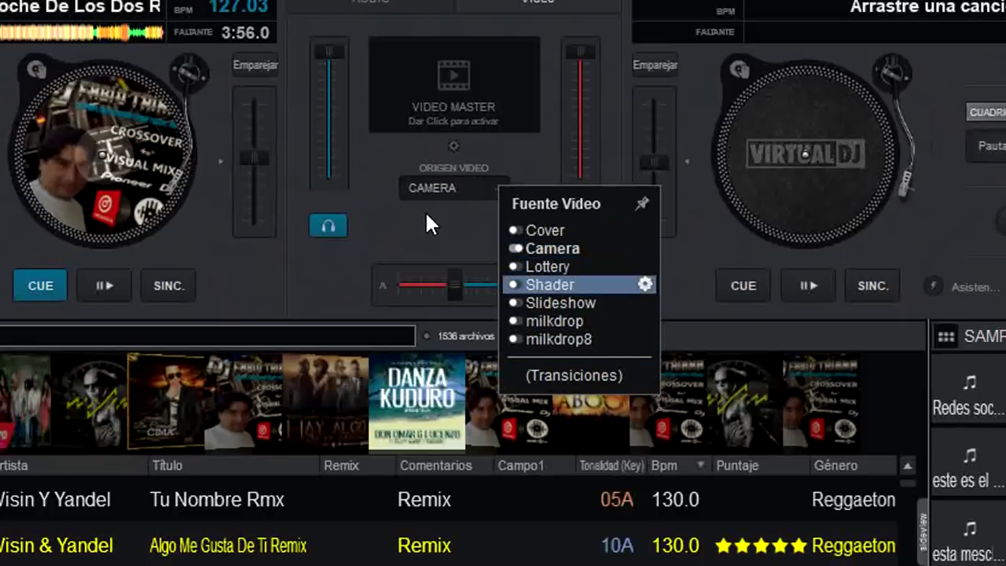
{"action": "left_click", "coordinate": [606, 375]}
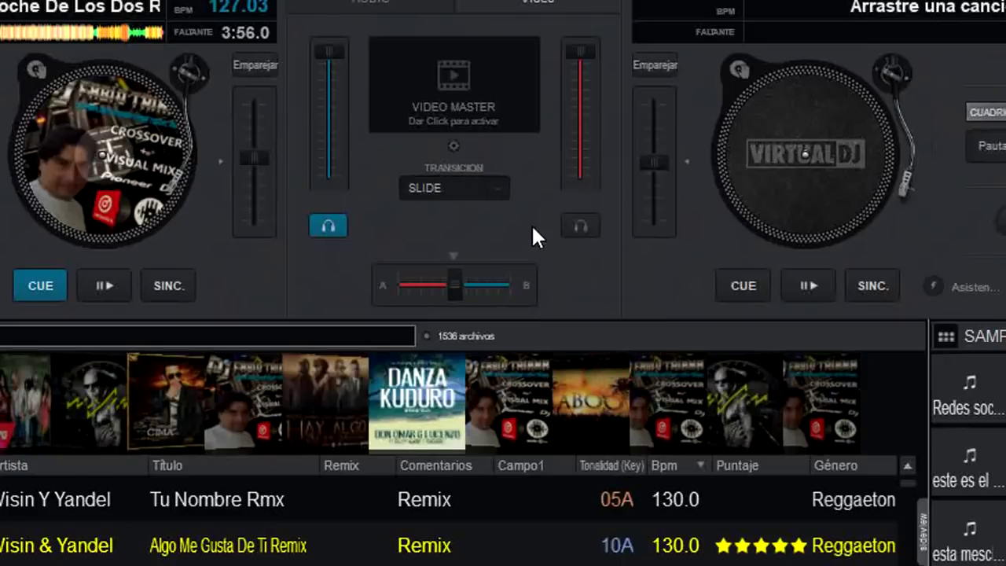
Step: Review the list of video transitions, switch the selector back to video sources, and return it to transitions
{"action": "left_click", "coordinate": [502, 189]}
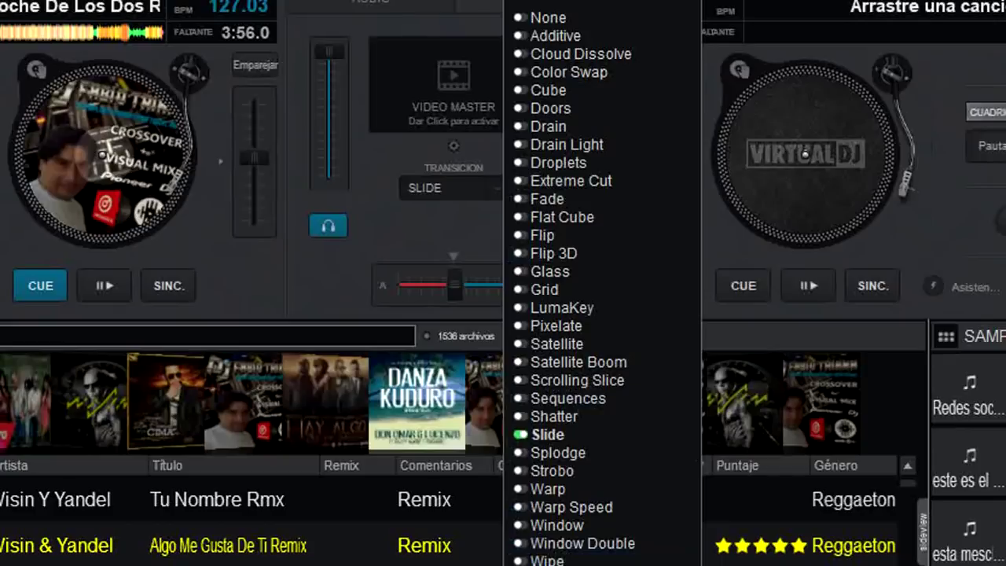
{"action": "left_click", "coordinate": [805, 155]}
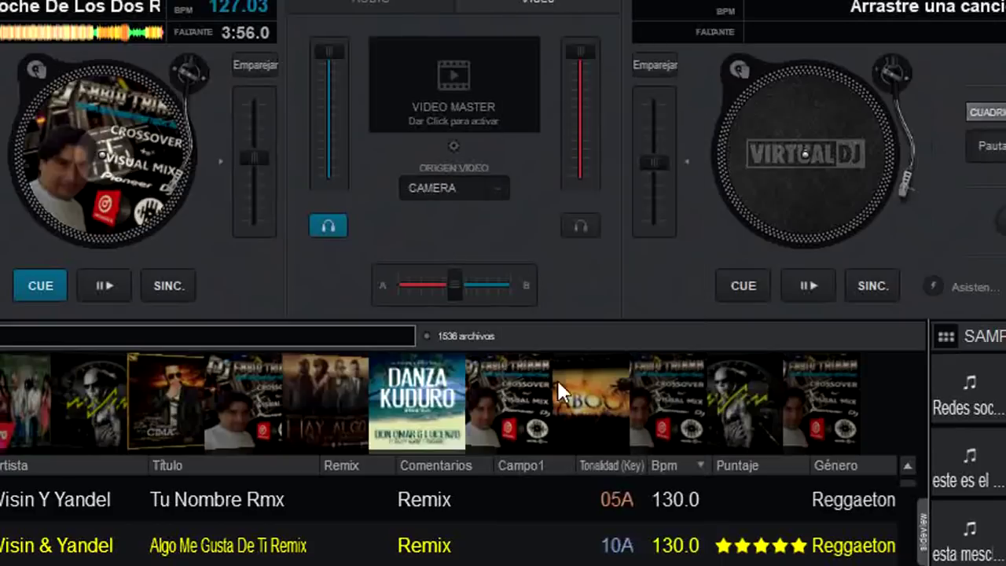
{"action": "left_click", "coordinate": [497, 188]}
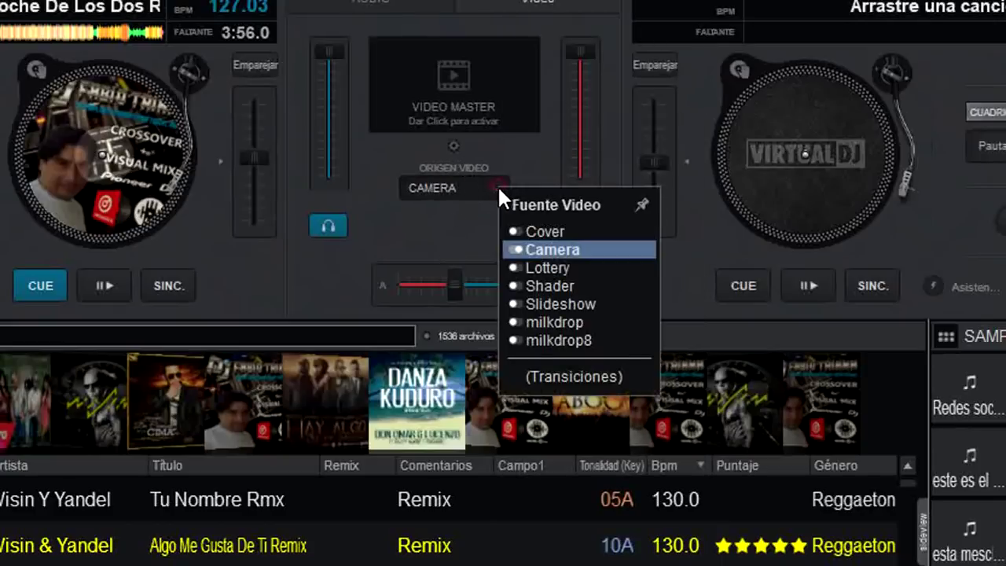
{"action": "left_click", "coordinate": [558, 371]}
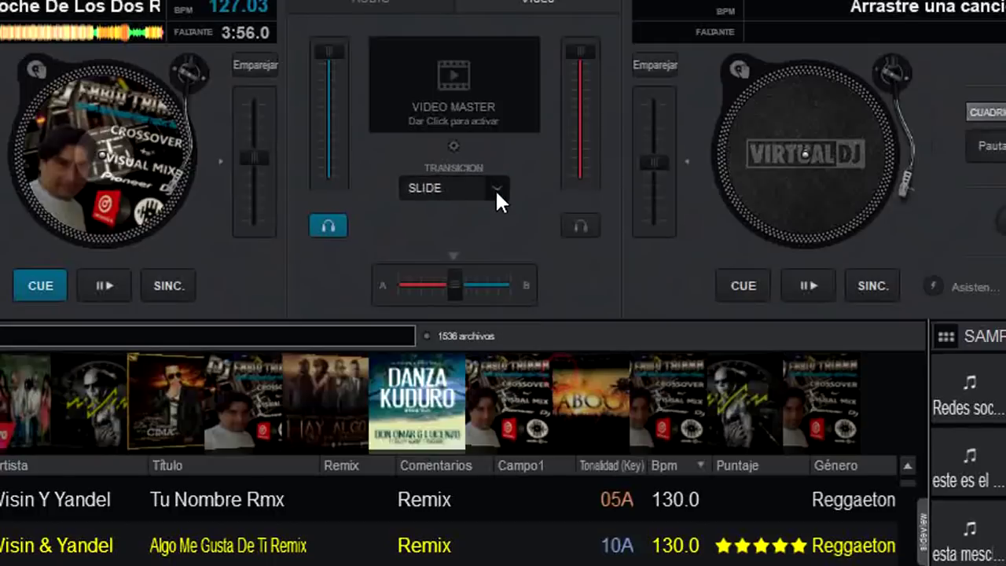
Step: Compare the mixer's lists of video transitions and video sources, switching the selector between them and leaving it on video sources
{"action": "left_click", "coordinate": [495, 188]}
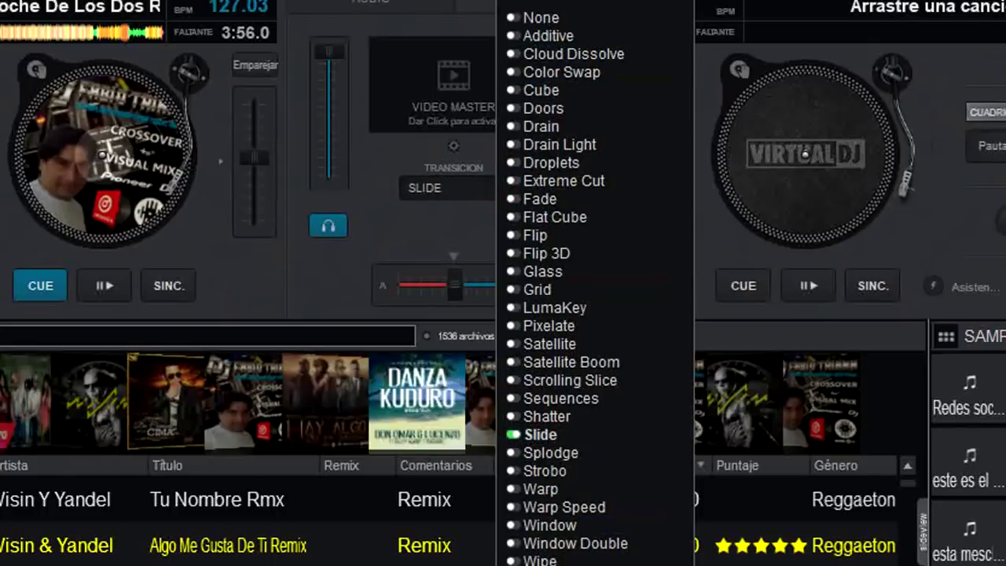
{"action": "key", "text": "Escape"}
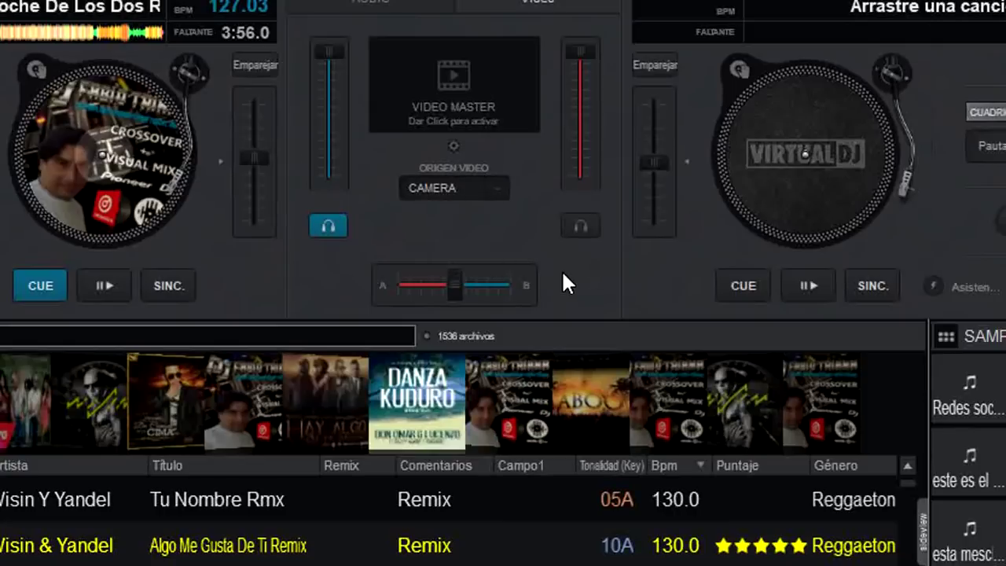
{"action": "left_click", "coordinate": [497, 189]}
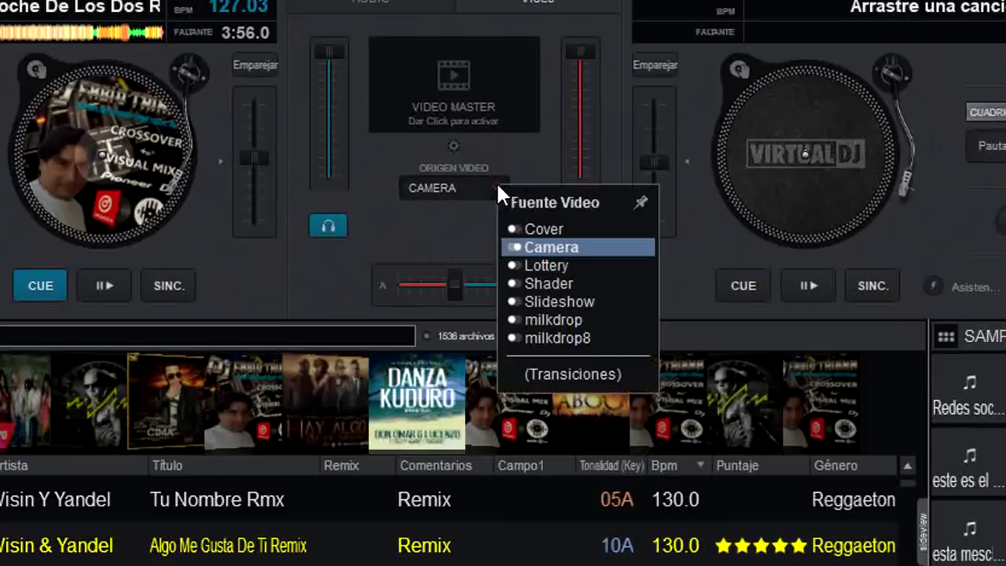
{"action": "left_click", "coordinate": [579, 375]}
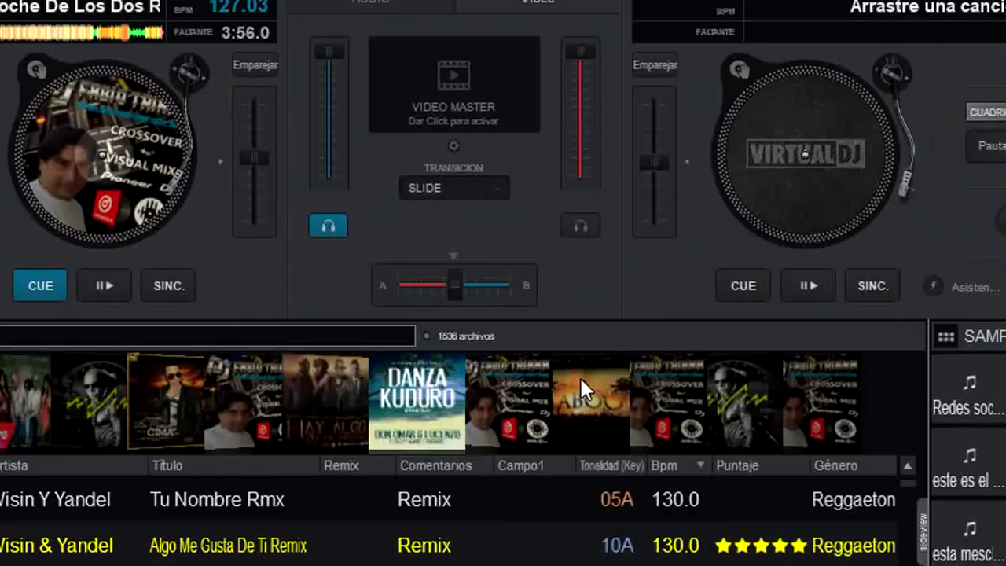
{"action": "left_click", "coordinate": [498, 186]}
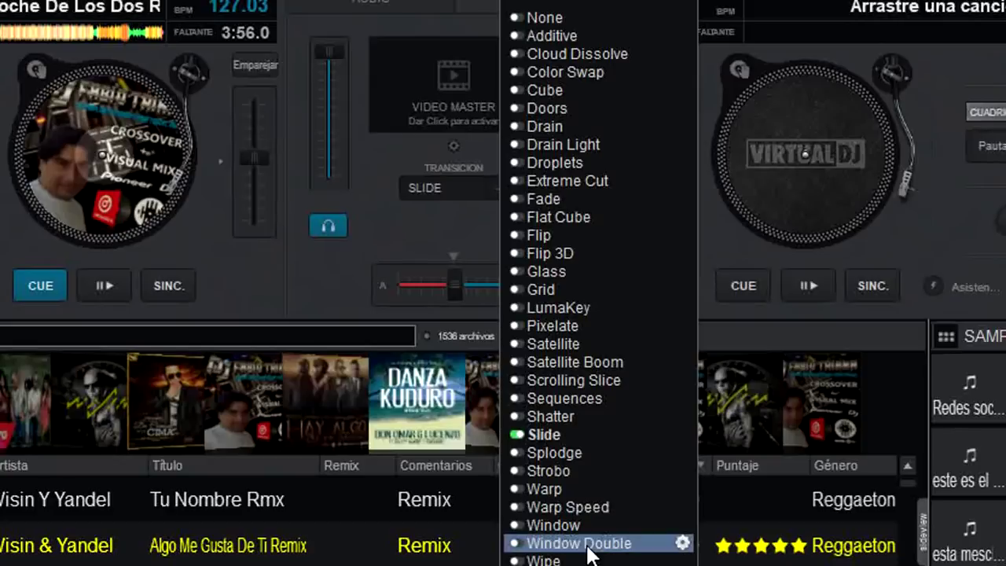
{"action": "key", "text": "Escape"}
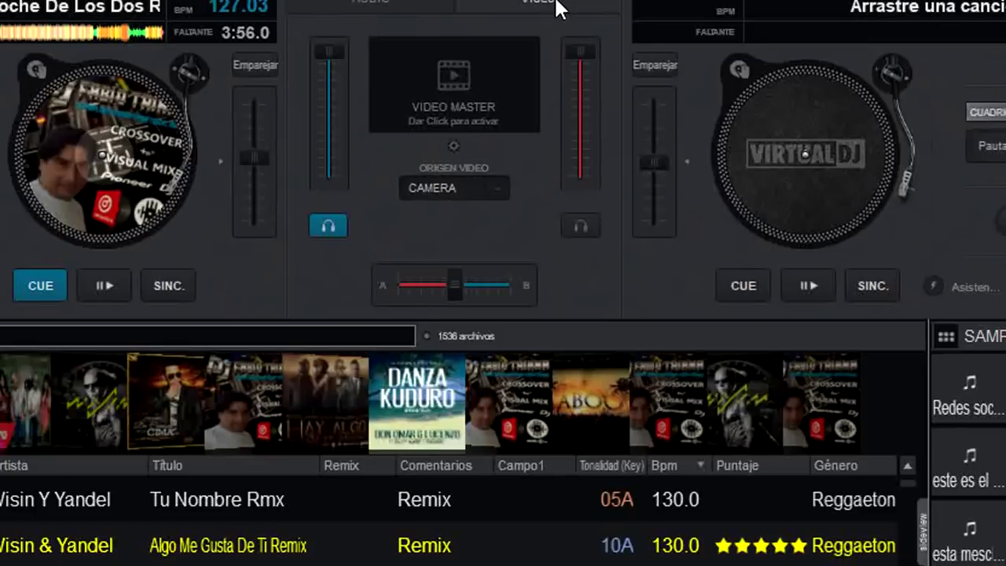
Step: Review the mix effects among the mixer's audio controls and slide the crossfader back to side A
{"action": "left_click", "coordinate": [368, 5]}
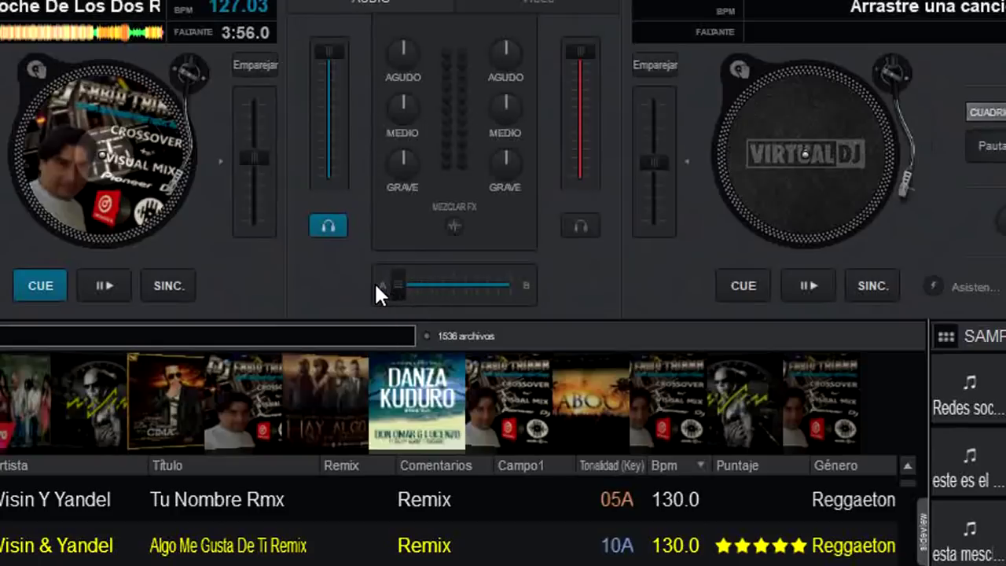
{"action": "left_click", "coordinate": [455, 226]}
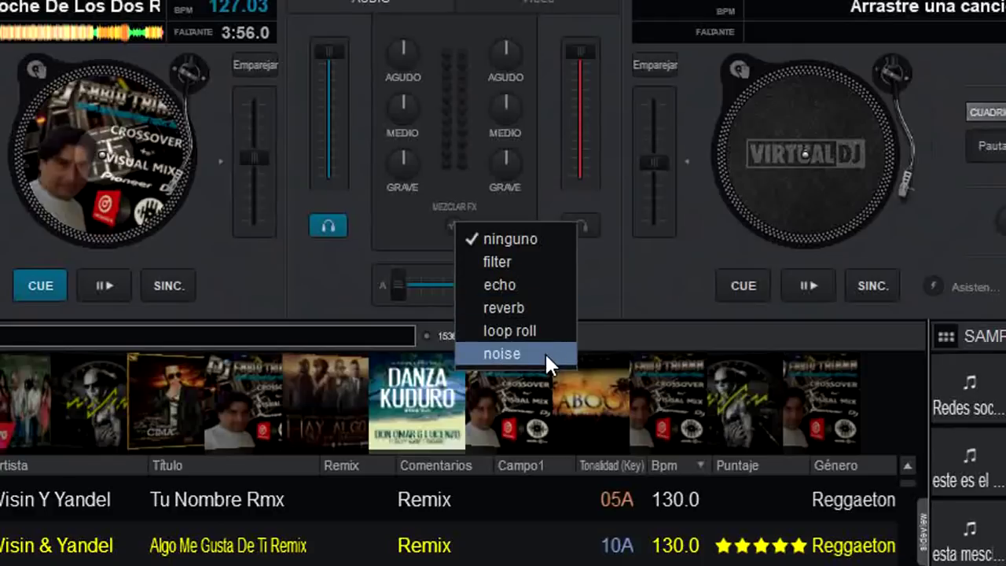
{"action": "left_click", "coordinate": [404, 241]}
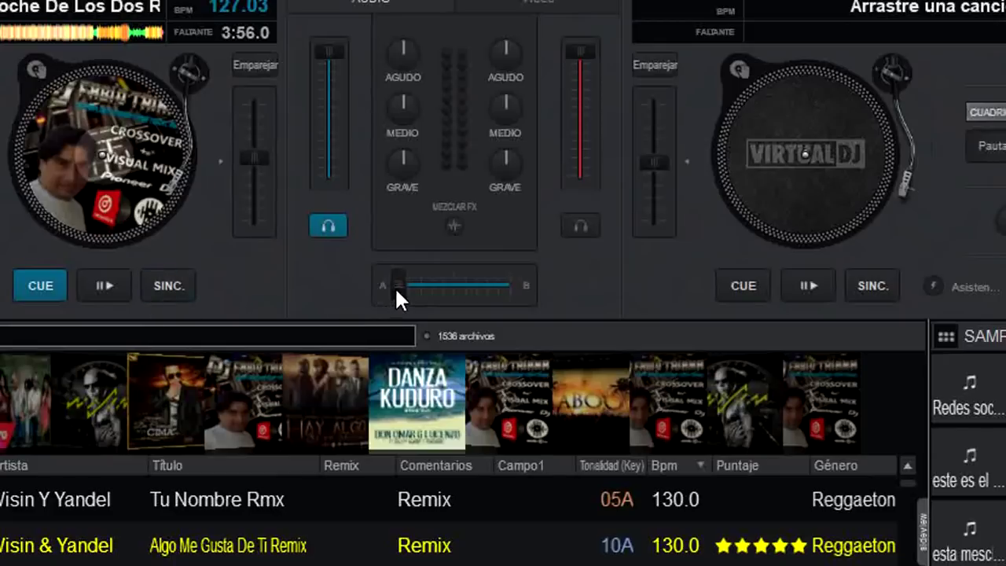
{"action": "left_click_drag", "start_coordinate": [506, 288], "coordinate": [415, 290]}
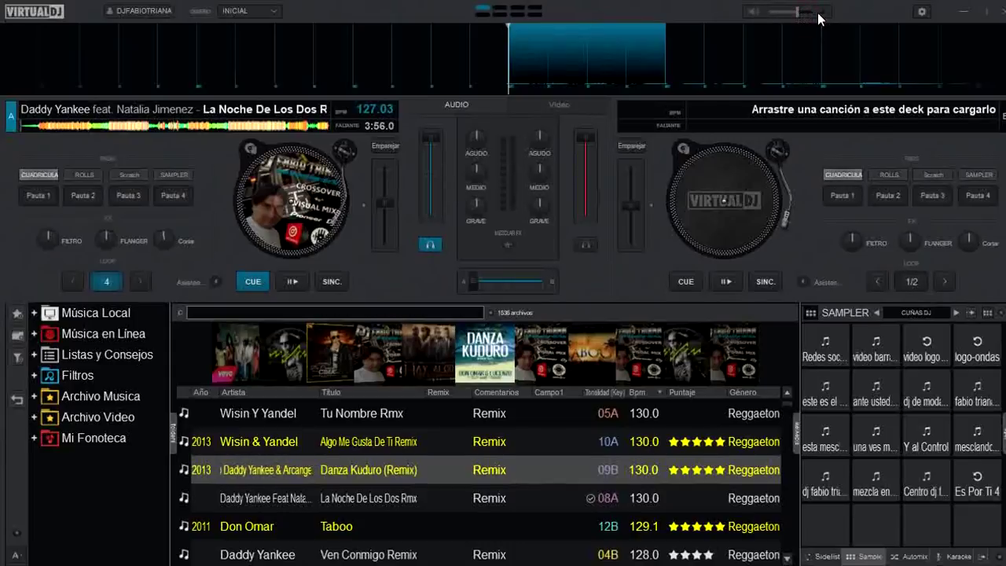
Step: View the available skins in the settings, then try the ESENCIAL layout and go back to INICIAL
{"action": "left_click", "coordinate": [921, 13]}
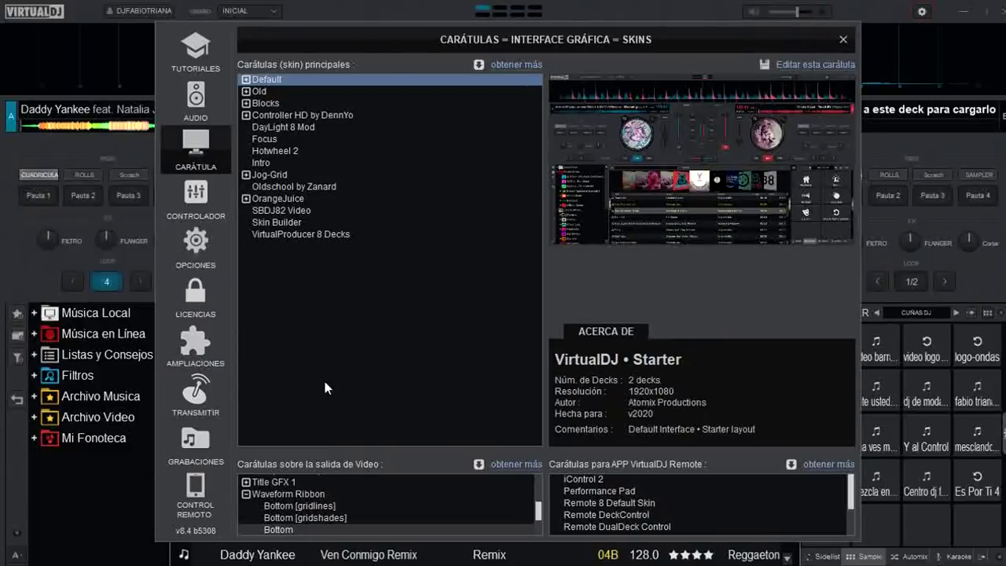
{"action": "left_click", "coordinate": [843, 40]}
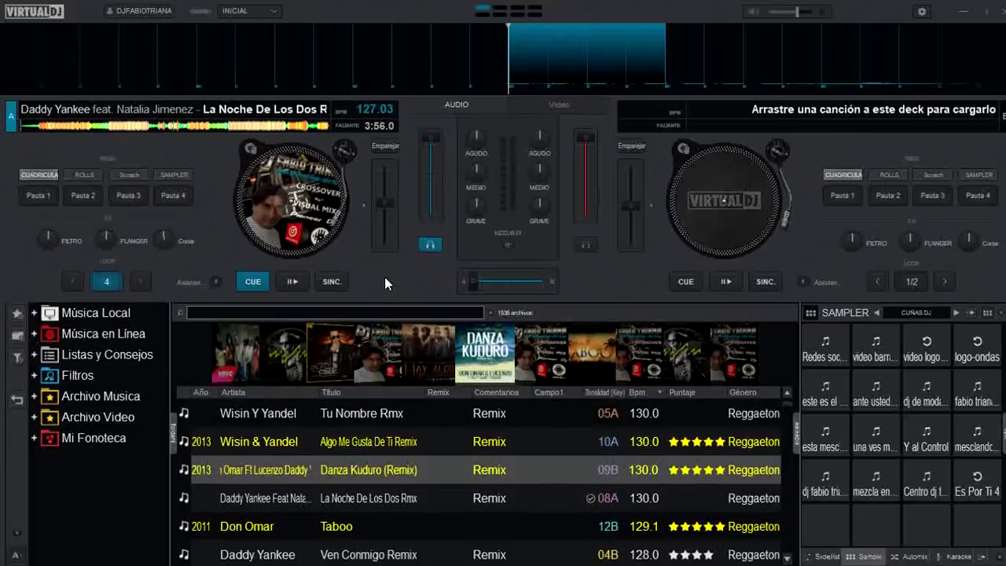
{"action": "left_click", "coordinate": [274, 12]}
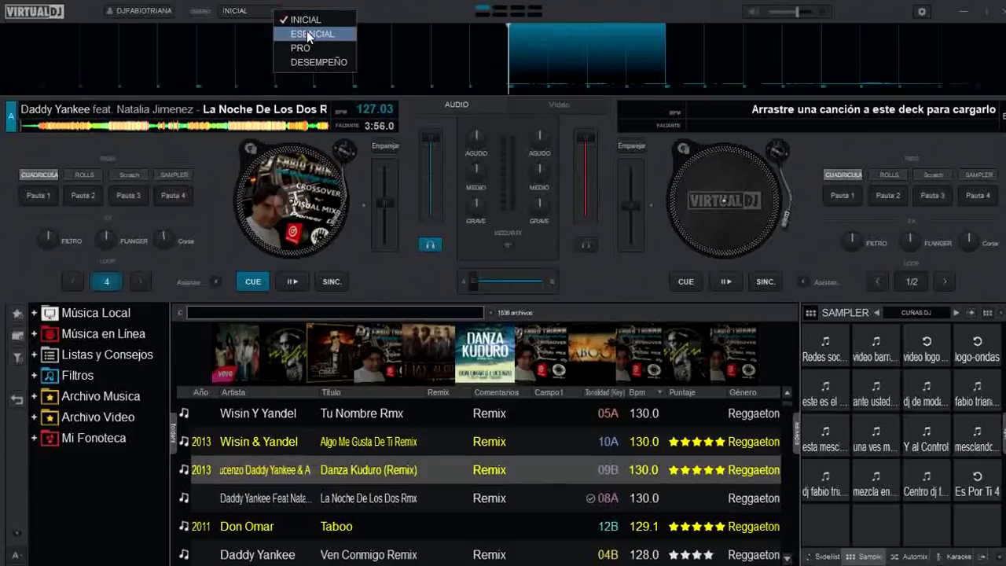
{"action": "left_click", "coordinate": [310, 33]}
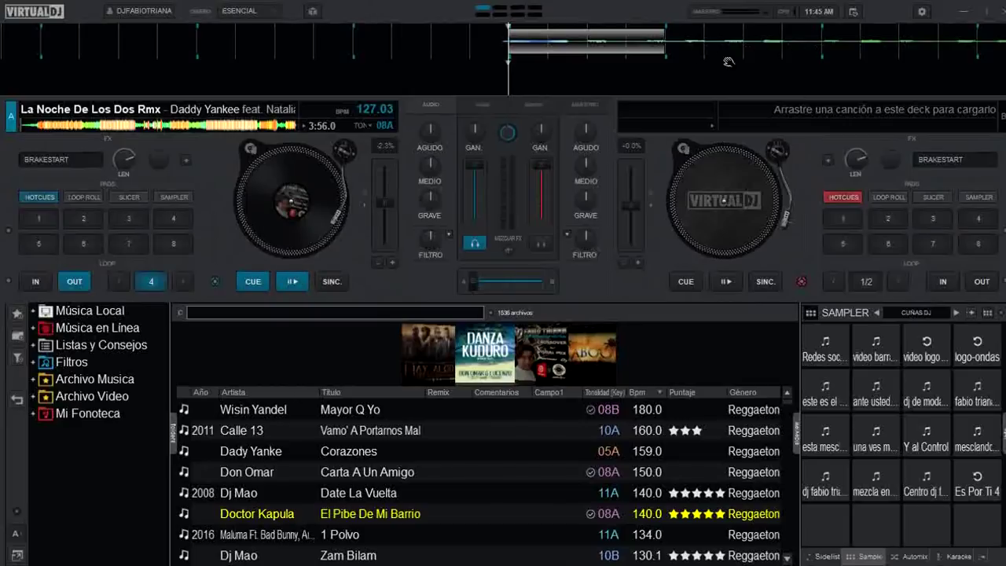
{"action": "left_click", "coordinate": [275, 14]}
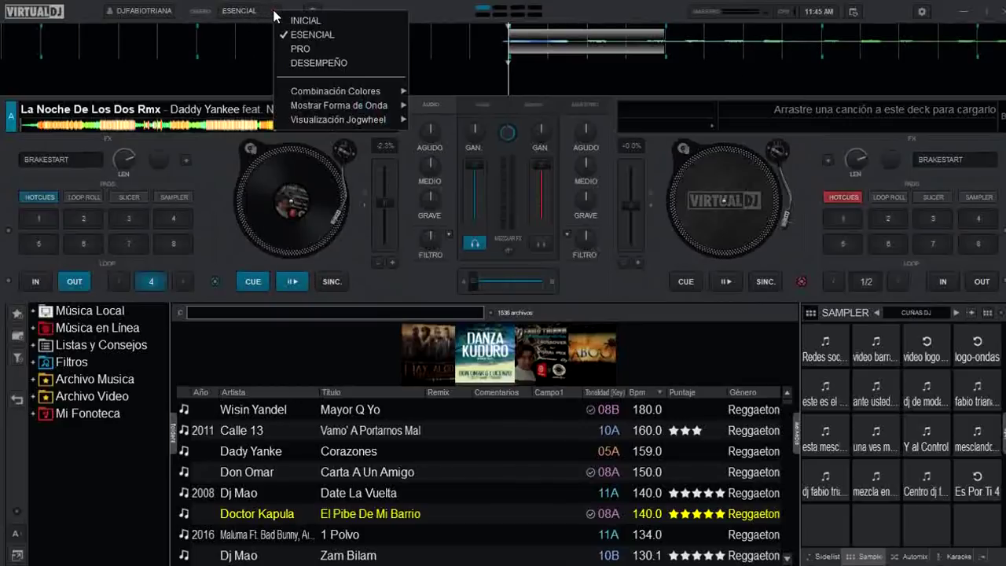
{"action": "mouse_move", "coordinate": [351, 119]}
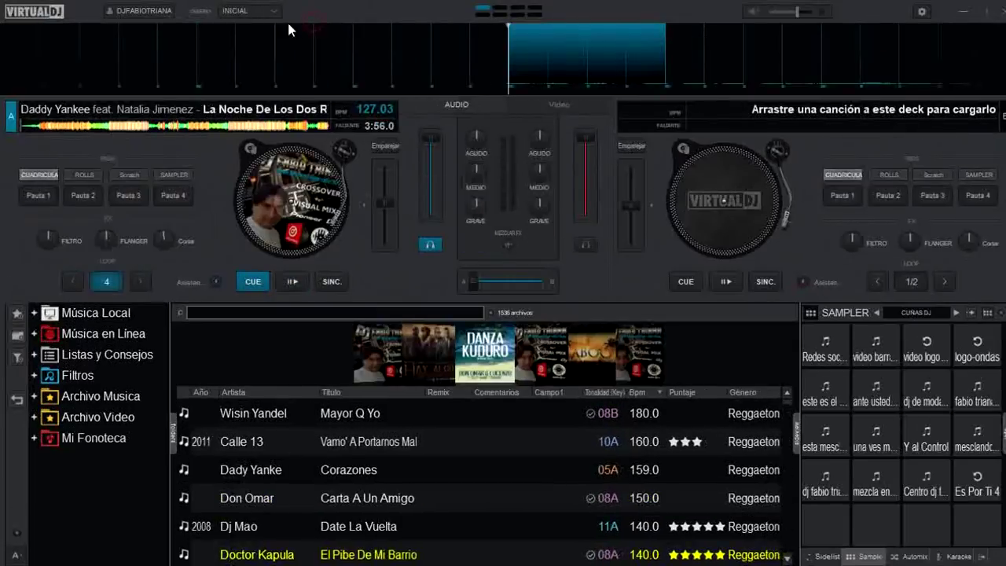
Step: Set the interface layout to ESENCIAL and review its colour combination options
{"action": "left_click", "coordinate": [265, 11]}
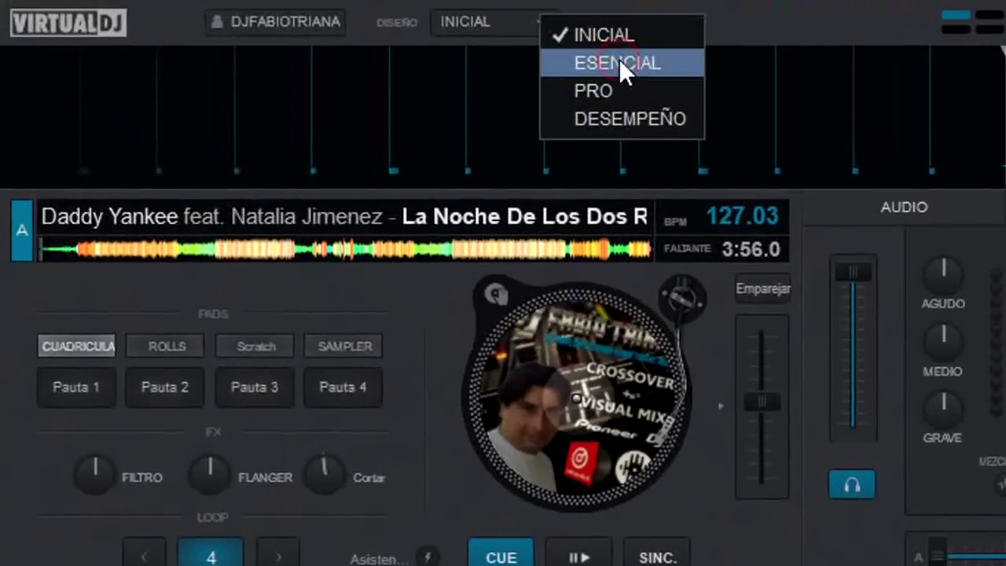
{"action": "left_click", "coordinate": [619, 63]}
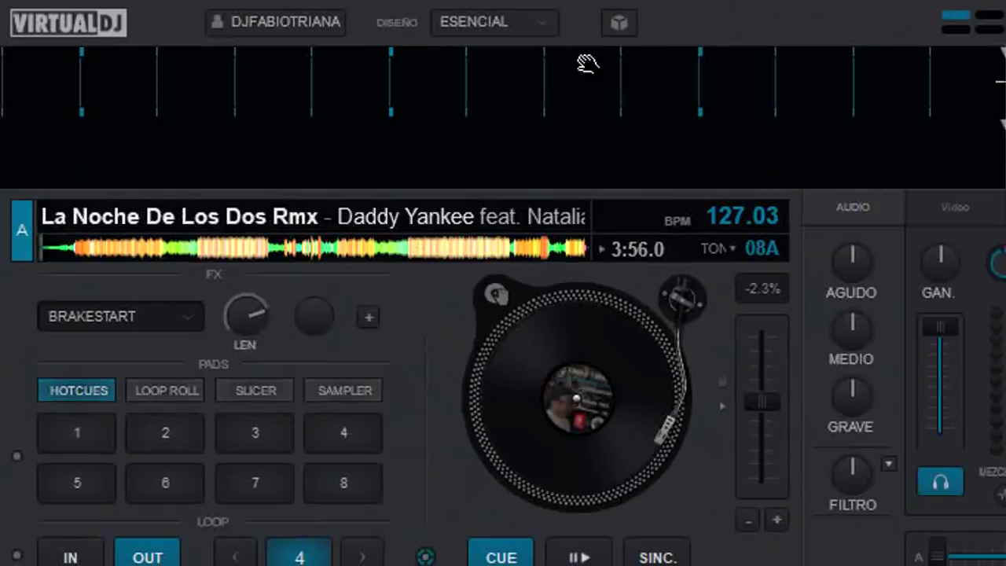
{"action": "left_click", "coordinate": [527, 20]}
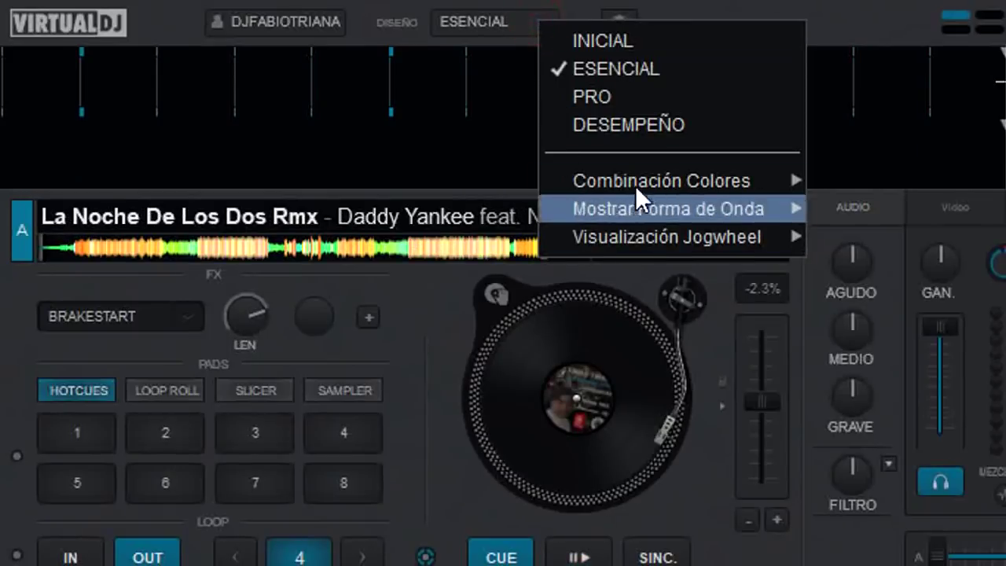
{"action": "mouse_move", "coordinate": [635, 186]}
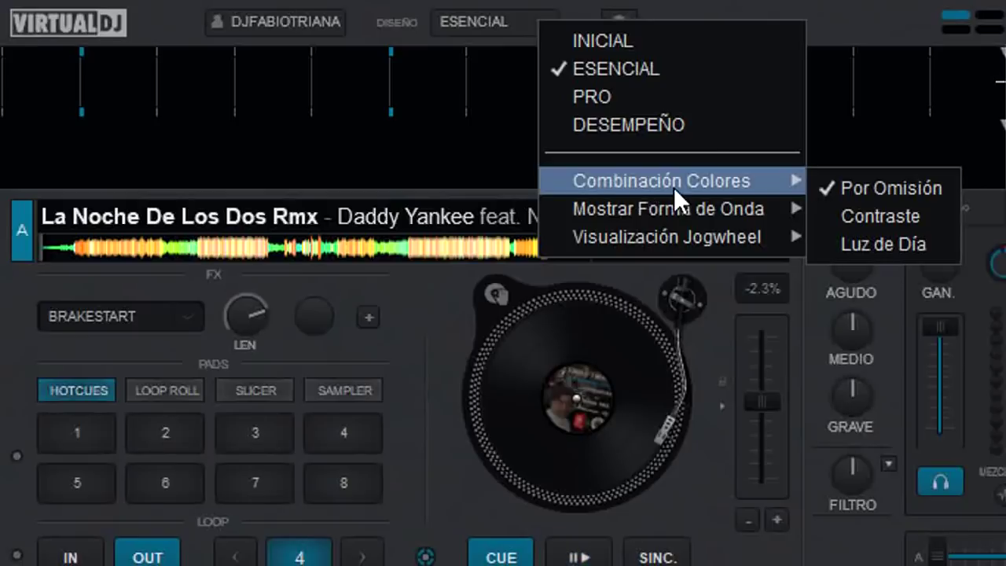
{"action": "left_click", "coordinate": [872, 4]}
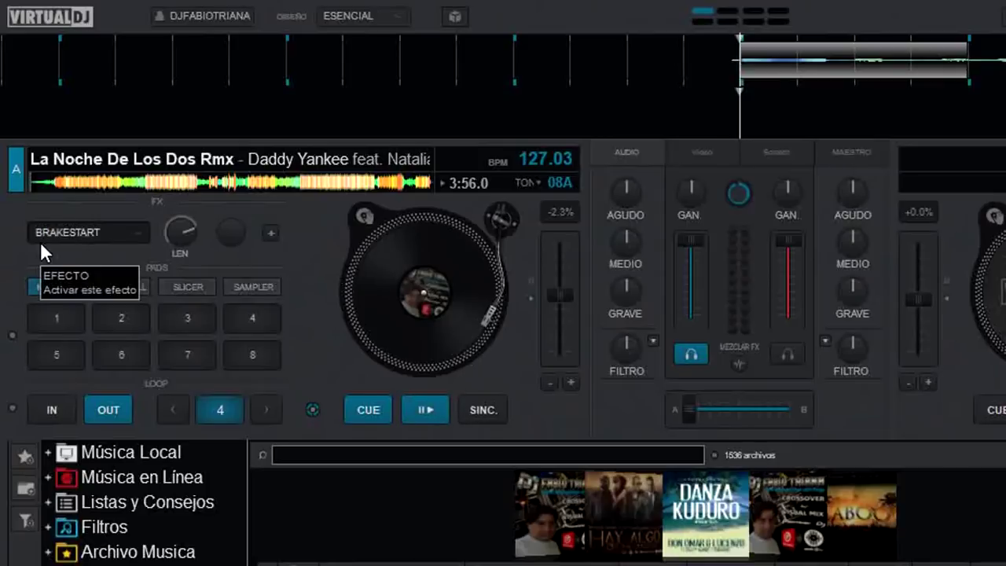
Step: Review deck A's effects from the Salida folder up to the full list, and switch its pads to SAMPLER
{"action": "left_click", "coordinate": [141, 233]}
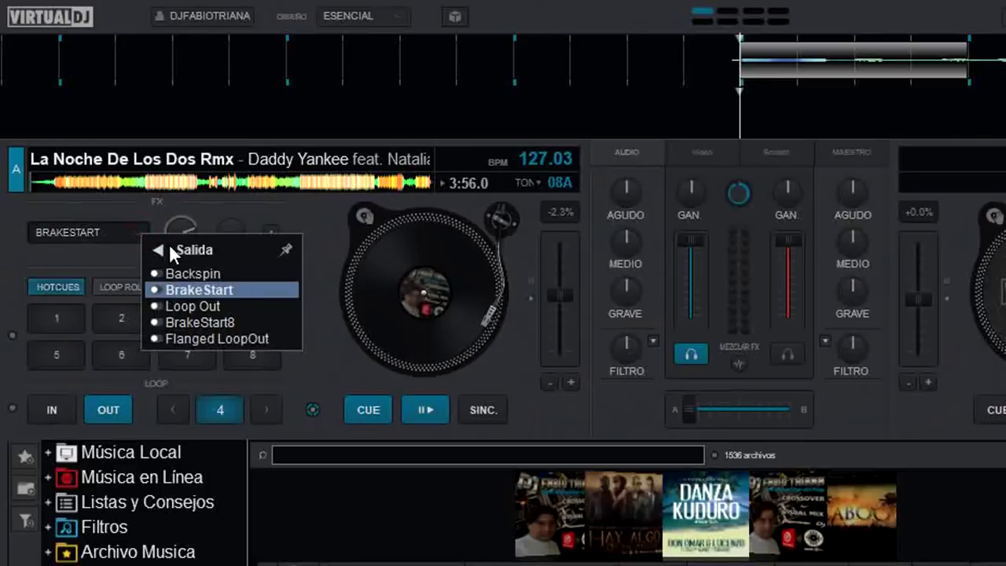
{"action": "left_click", "coordinate": [159, 248]}
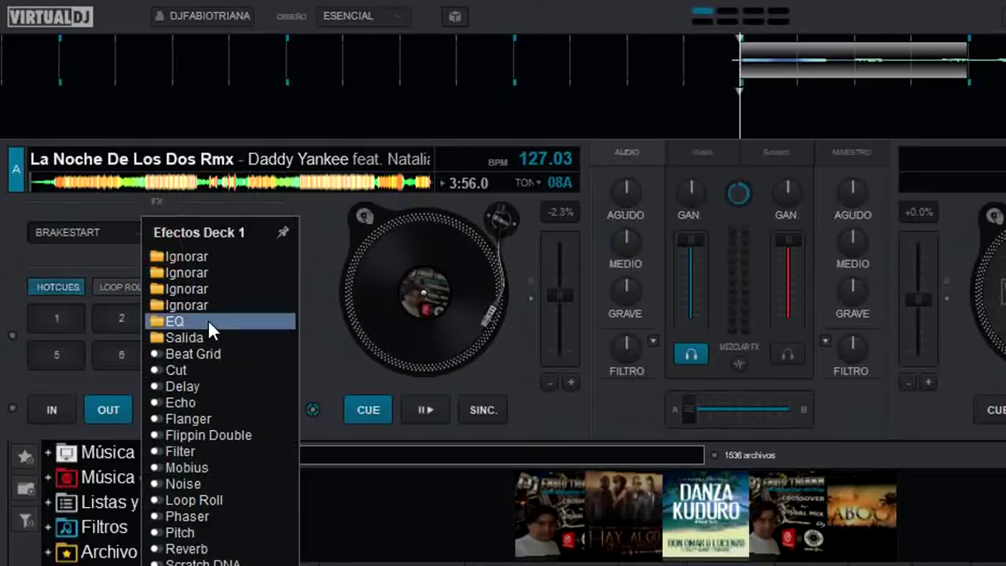
{"action": "left_click", "coordinate": [330, 323]}
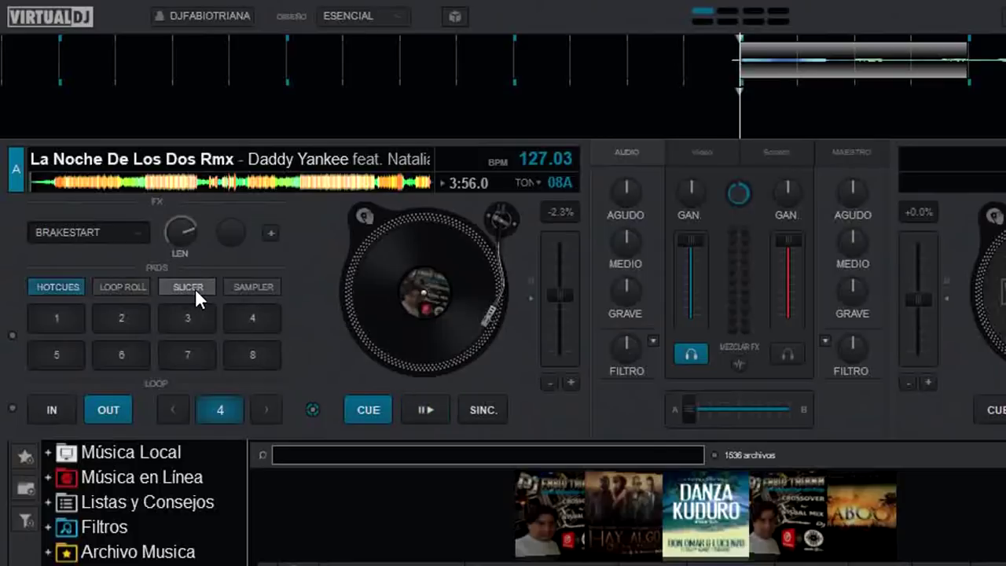
{"action": "left_click", "coordinate": [254, 291]}
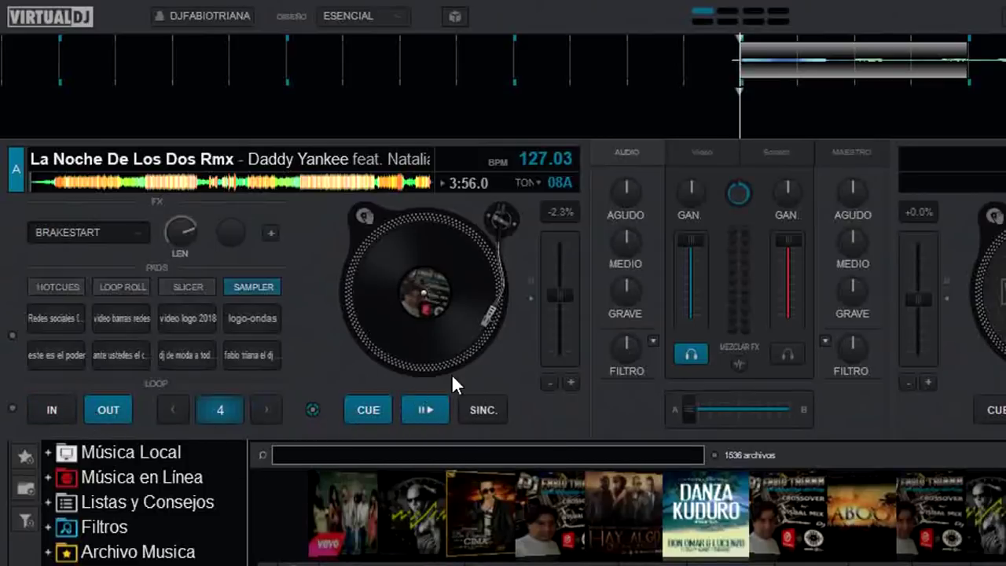
Step: Review deck A's automatic matching and sync options and reset its pitch to +0.0%
{"action": "left_click", "coordinate": [311, 406]}
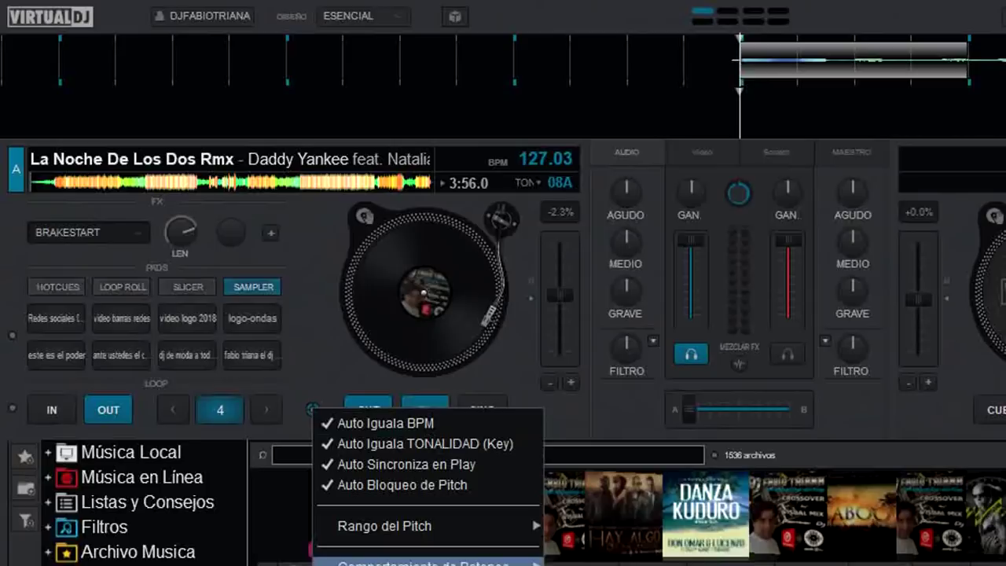
{"action": "left_click", "coordinate": [511, 367]}
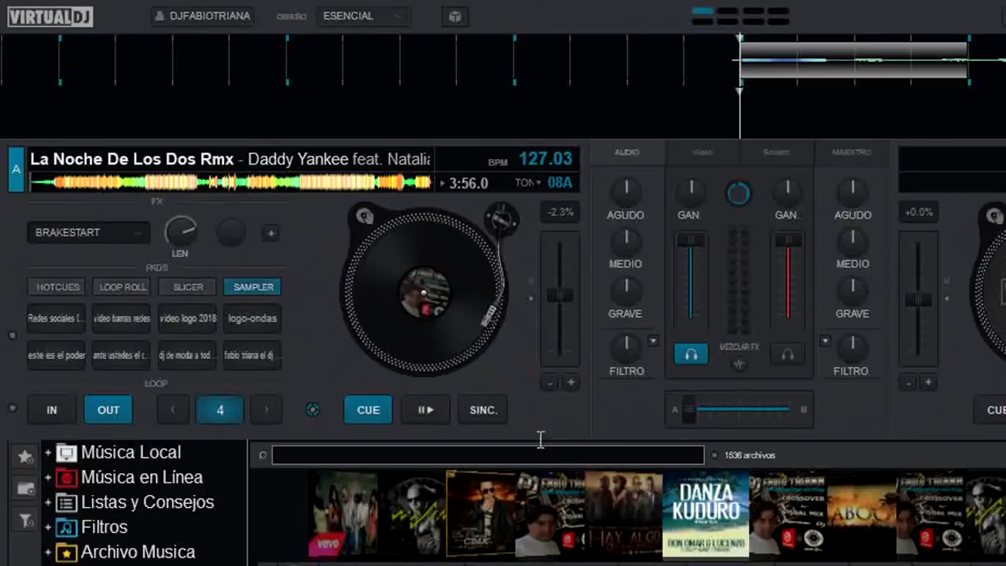
{"action": "mouse_move", "coordinate": [572, 291]}
{"action": "left_mouse_down"}
{"action": "mouse_move", "coordinate": [577, 235]}
{"action": "mouse_move", "coordinate": [578, 335]}
{"action": "mouse_move", "coordinate": [572, 293]}
{"action": "left_mouse_up"}
{"action": "left_click", "coordinate": [531, 280]}
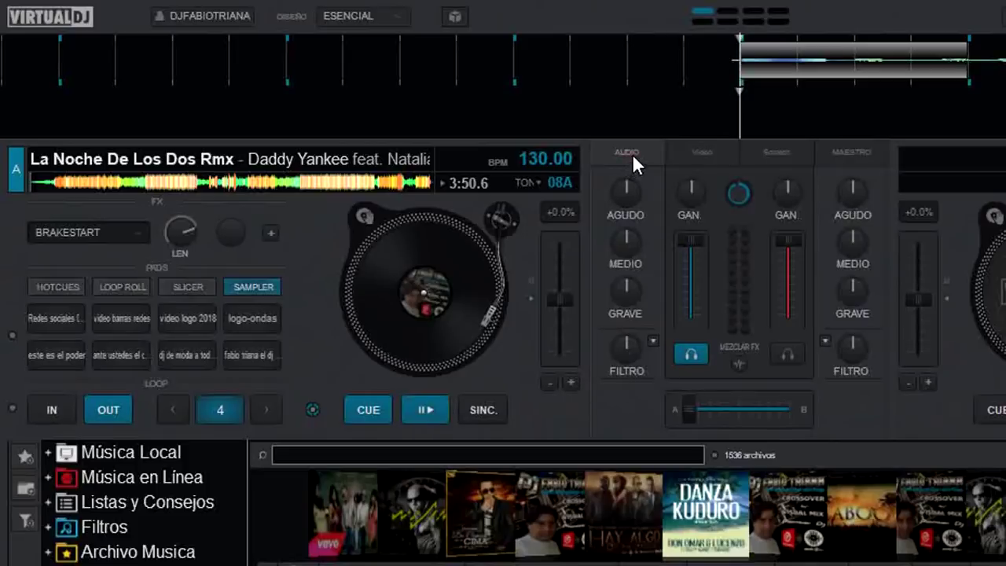
Step: Look through the mixer's Video, Scratch and MAESTRO sections, including the video output options, and return to AUDIO
{"action": "left_click", "coordinate": [688, 153]}
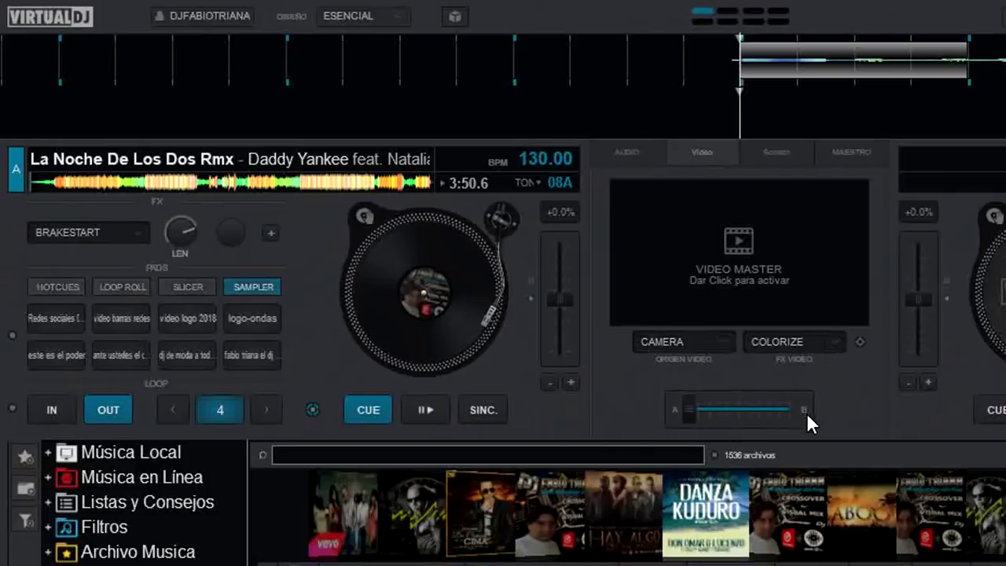
{"action": "left_click", "coordinate": [859, 342]}
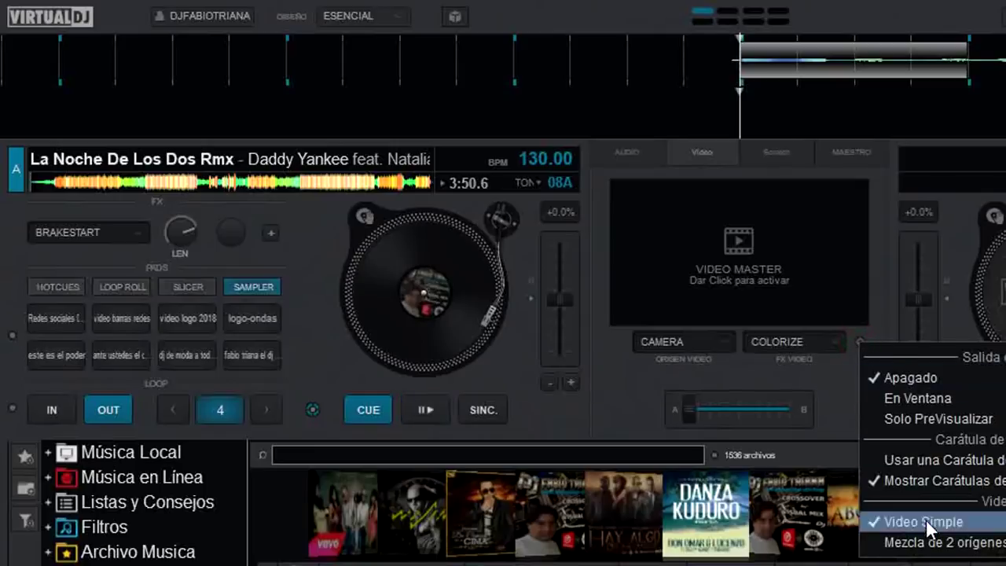
{"action": "left_click", "coordinate": [622, 384]}
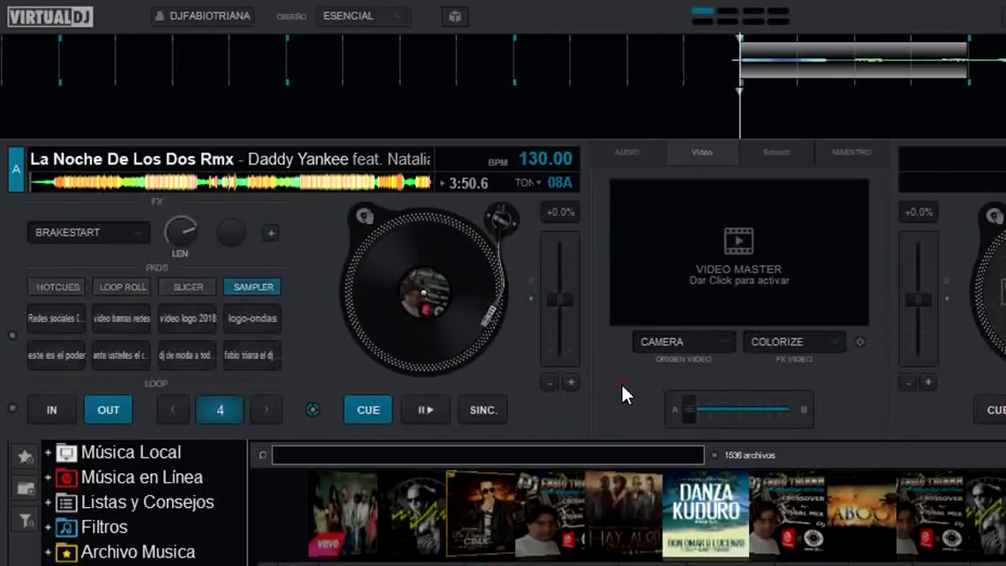
{"action": "left_click", "coordinate": [772, 153]}
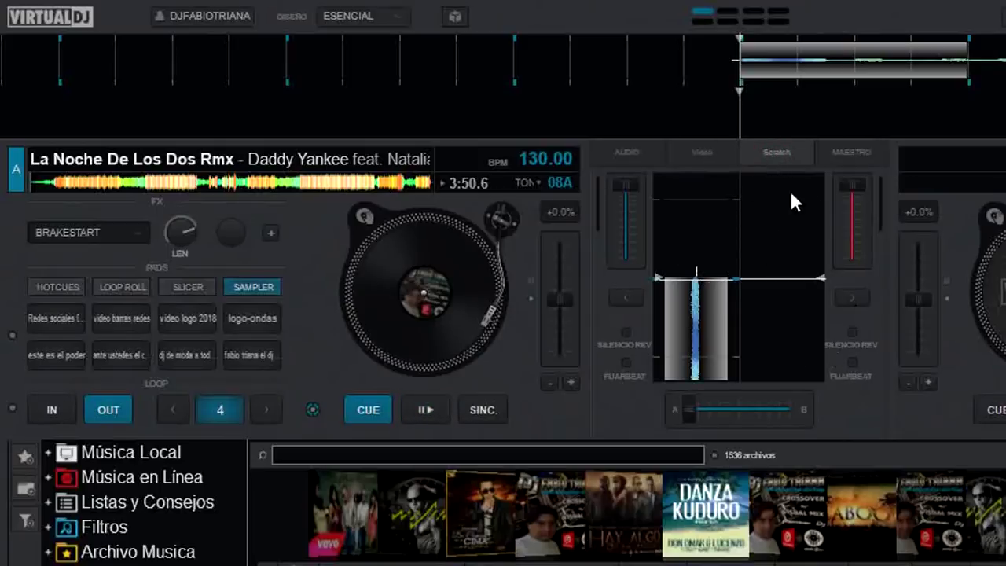
{"action": "left_click", "coordinate": [861, 150]}
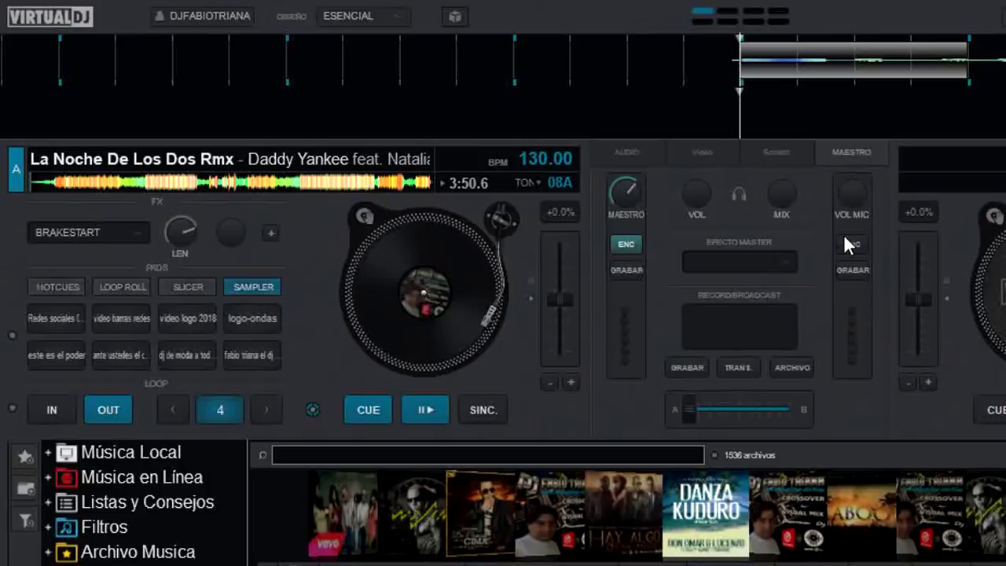
{"action": "left_click", "coordinate": [640, 152]}
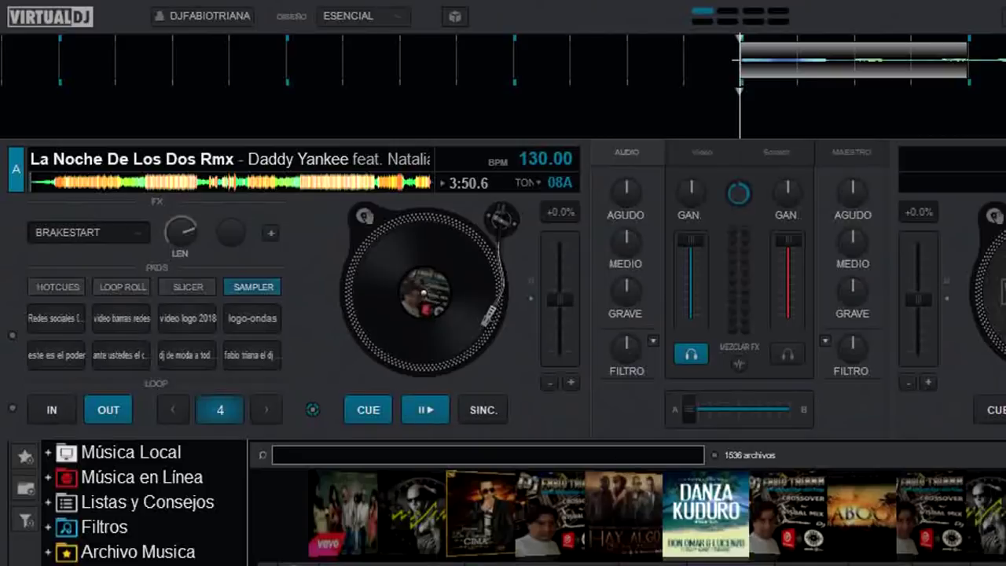
Step: Inspect the track Date La Vuelta in the BPM editor and close the editor without changes
{"action": "scroll", "coordinate": [538, 515], "scroll_direction": "up", "scroll_amount": 2}
{"action": "right_click", "coordinate": [537, 536]}
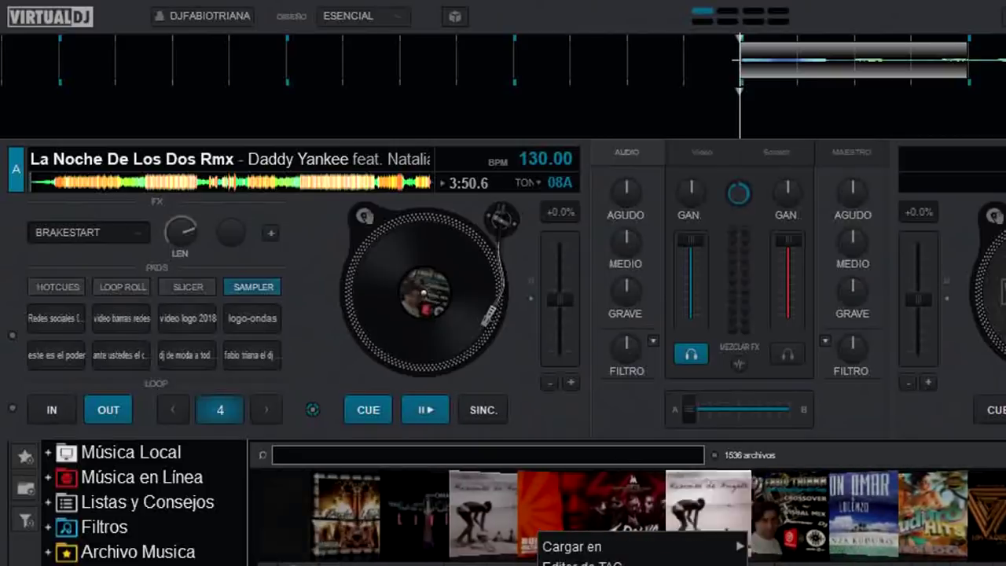
{"action": "left_click", "coordinate": [582, 563]}
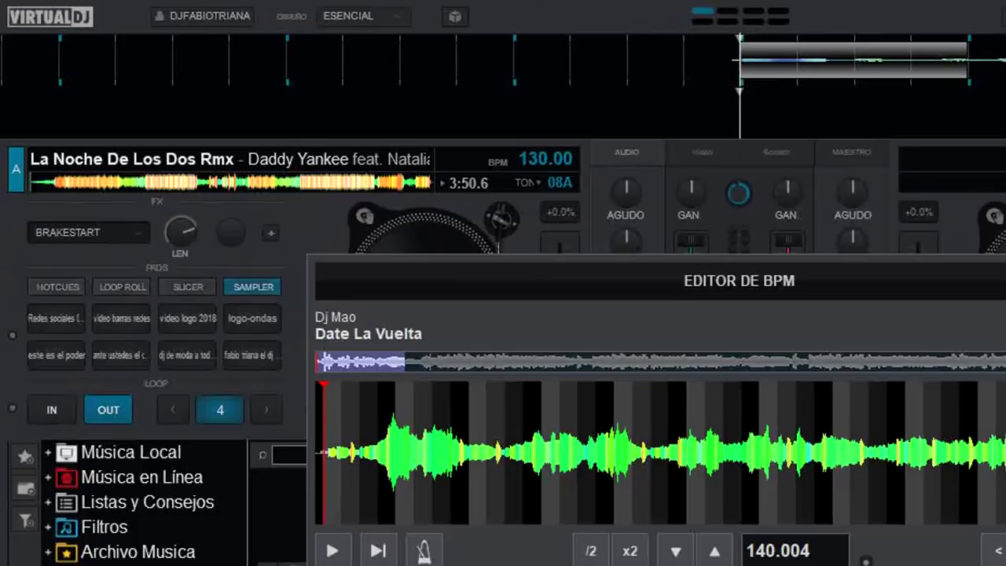
{"action": "key", "text": "Escape"}
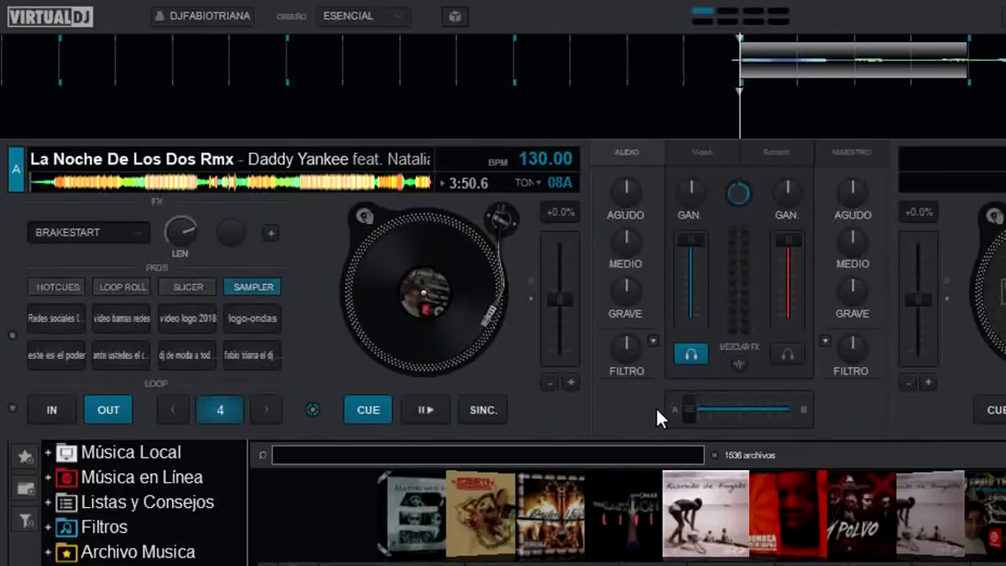
Step: Review the list of colour effects available for deck A's FILTRO knob without changing the effect
{"action": "left_click", "coordinate": [652, 341]}
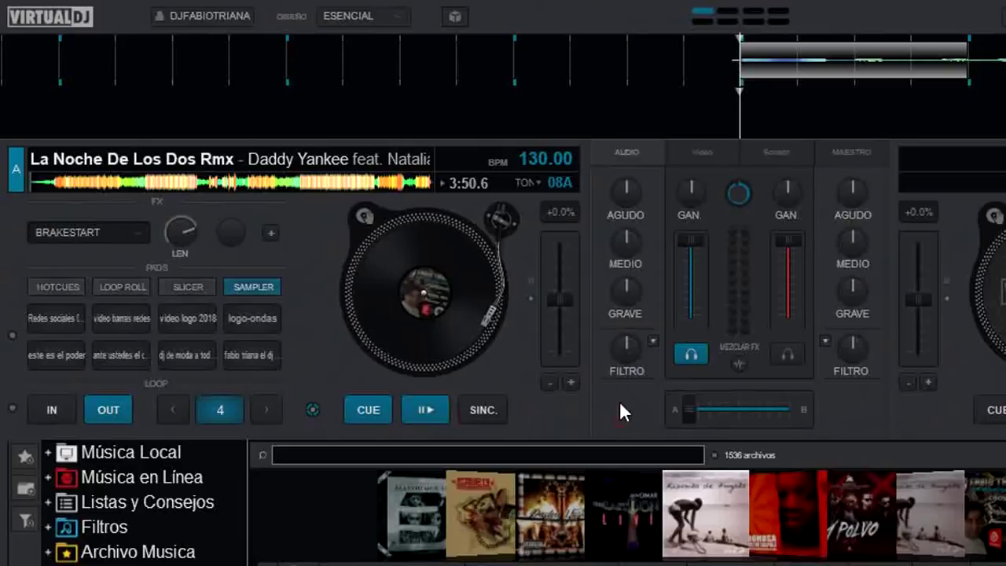
{"action": "left_click", "coordinate": [624, 370]}
{"action": "left_click", "coordinate": [653, 342]}
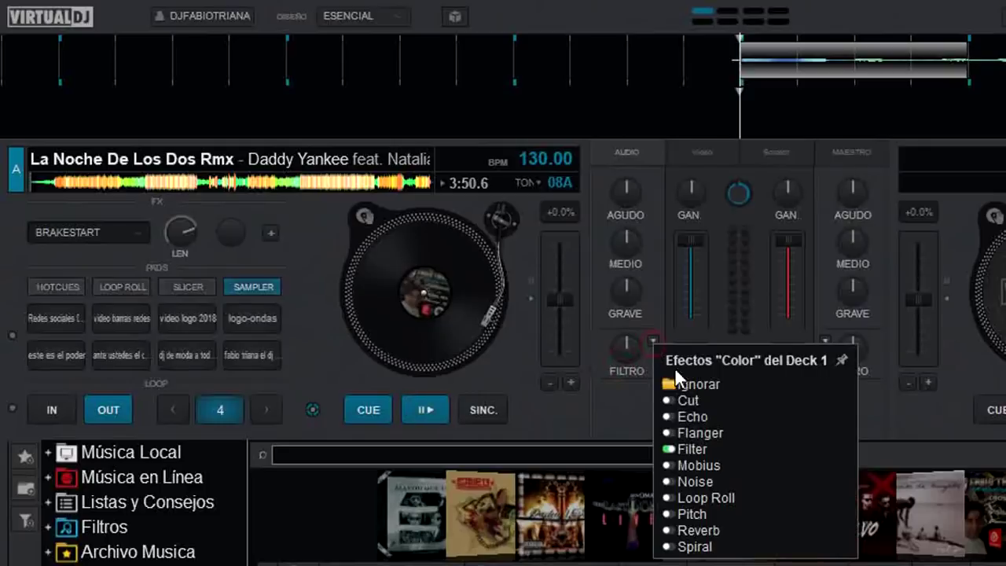
{"action": "left_click", "coordinate": [603, 417]}
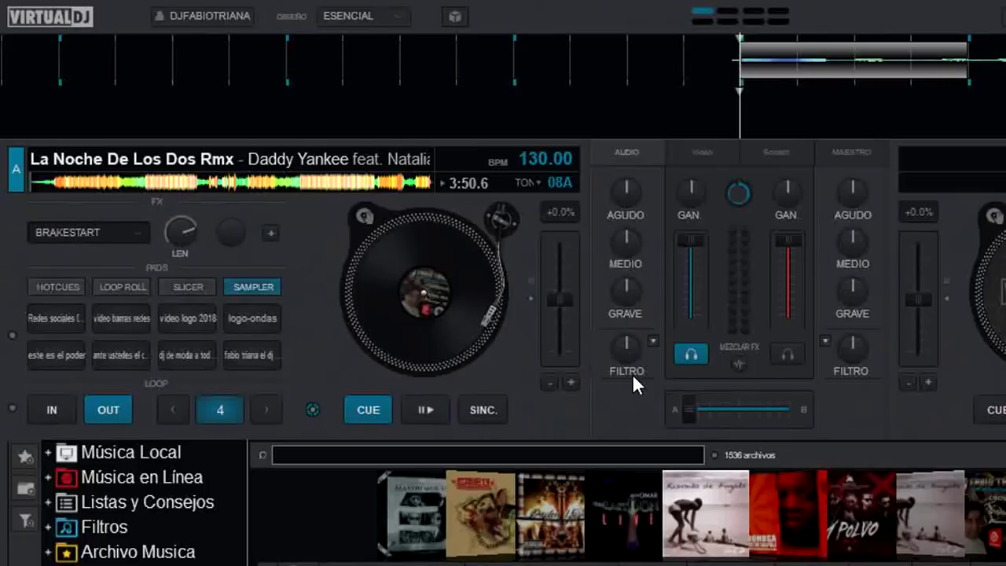
Step: Review deck A's sampler pad options and its loop options
{"action": "left_click", "coordinate": [13, 336]}
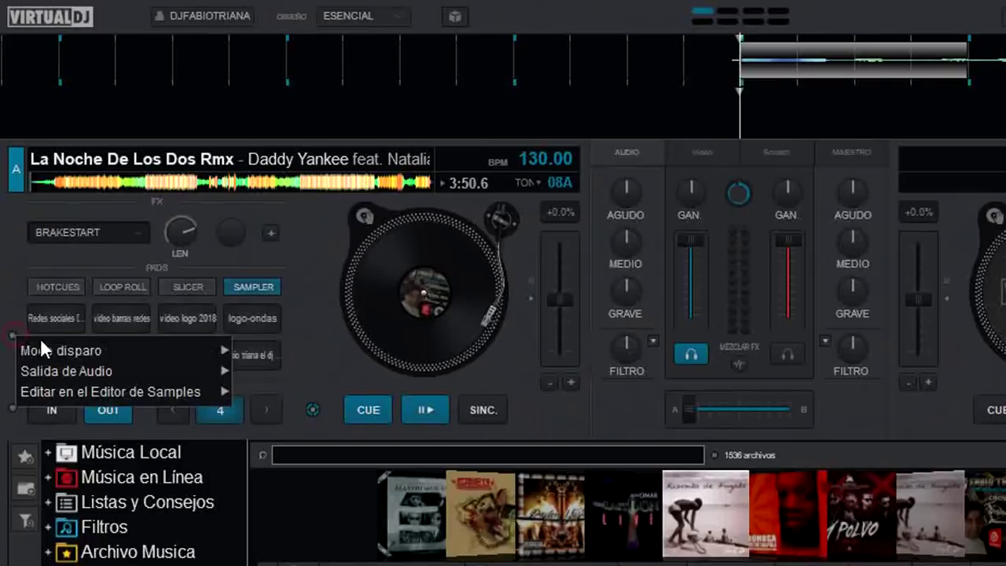
{"action": "left_click", "coordinate": [11, 409]}
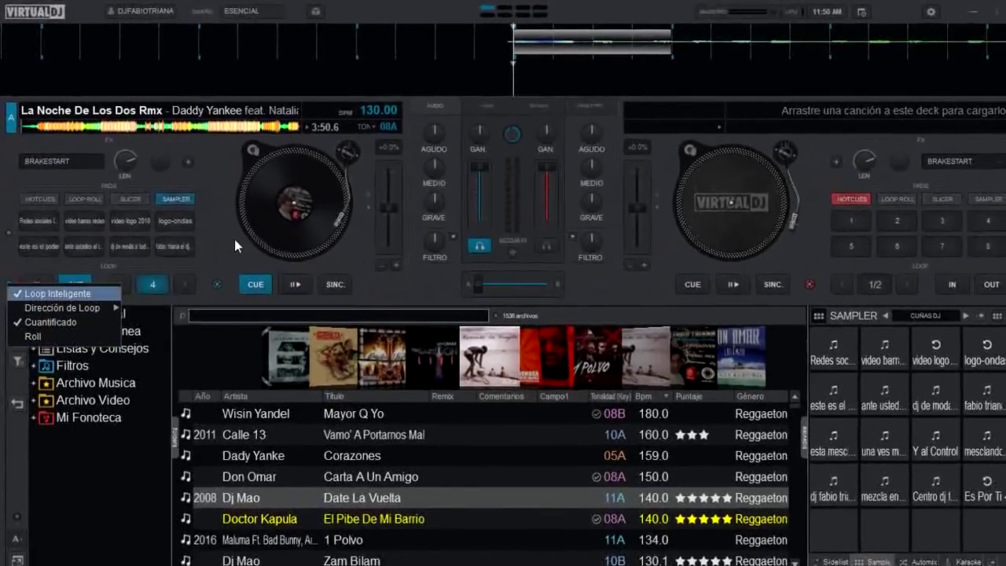
{"action": "left_click", "coordinate": [277, 283]}
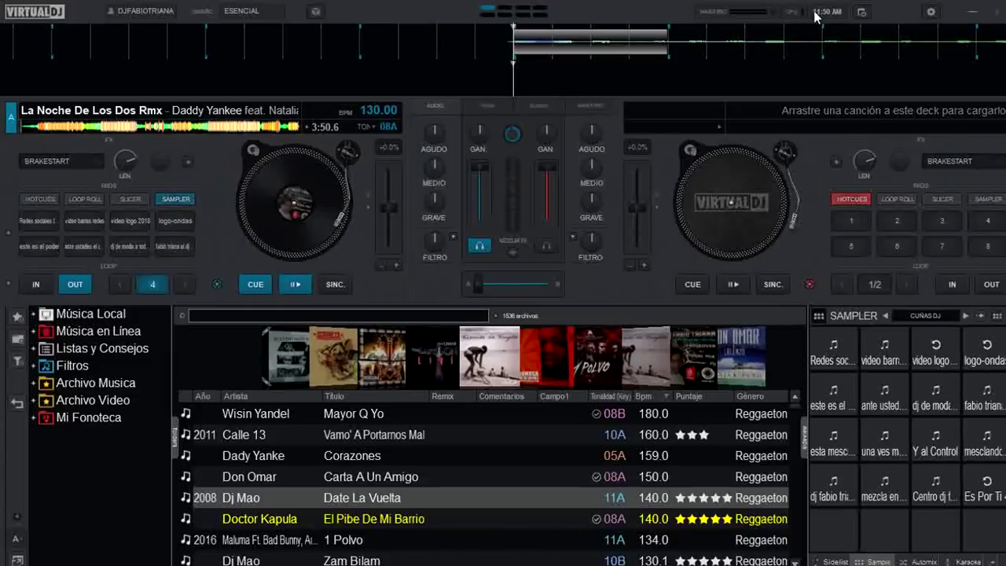
Step: Look at the event scheduler and its form for adding an element, and close both without saving
{"action": "left_click", "coordinate": [862, 14]}
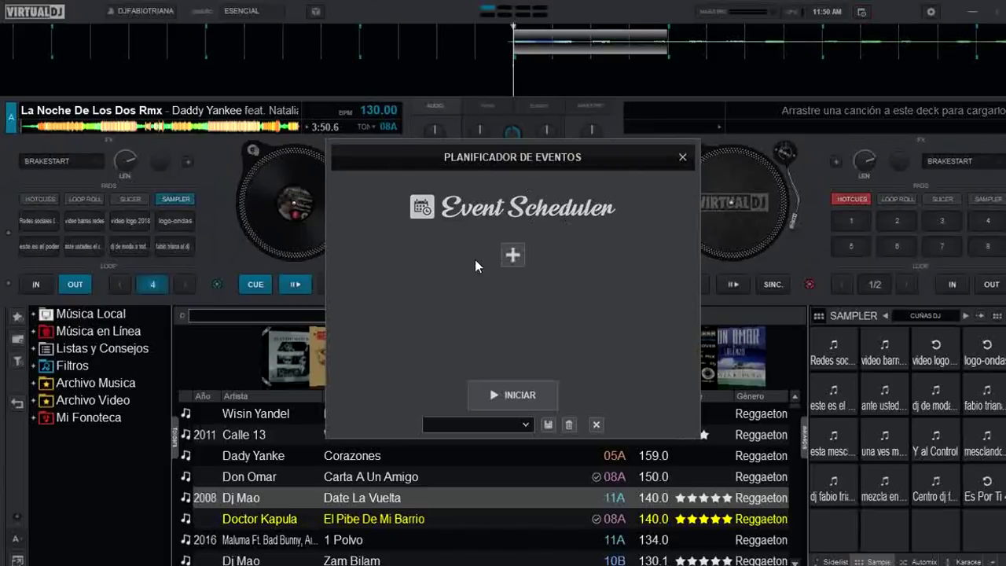
{"action": "left_click", "coordinate": [513, 254]}
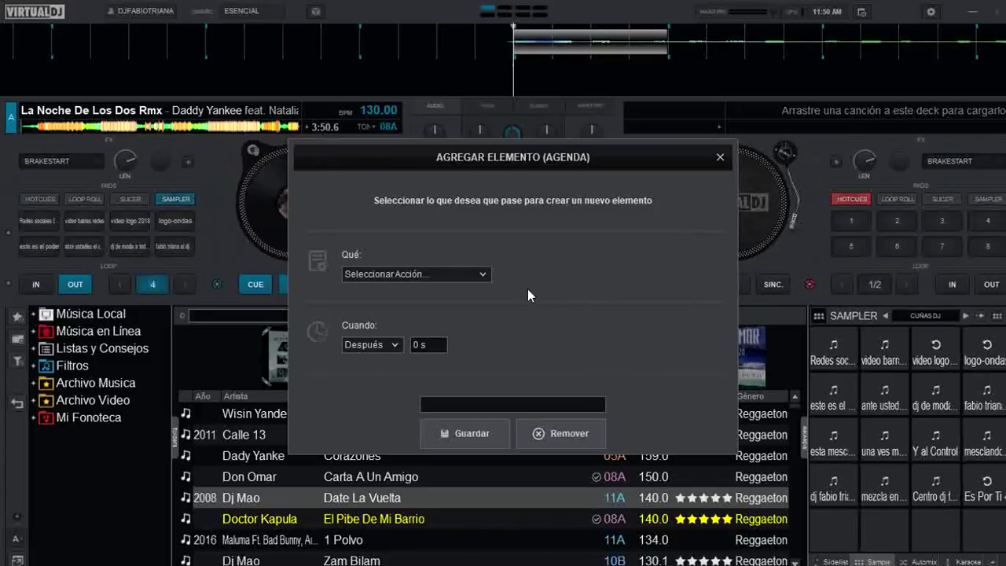
{"action": "left_click", "coordinate": [721, 160]}
{"action": "left_click", "coordinate": [680, 157]}
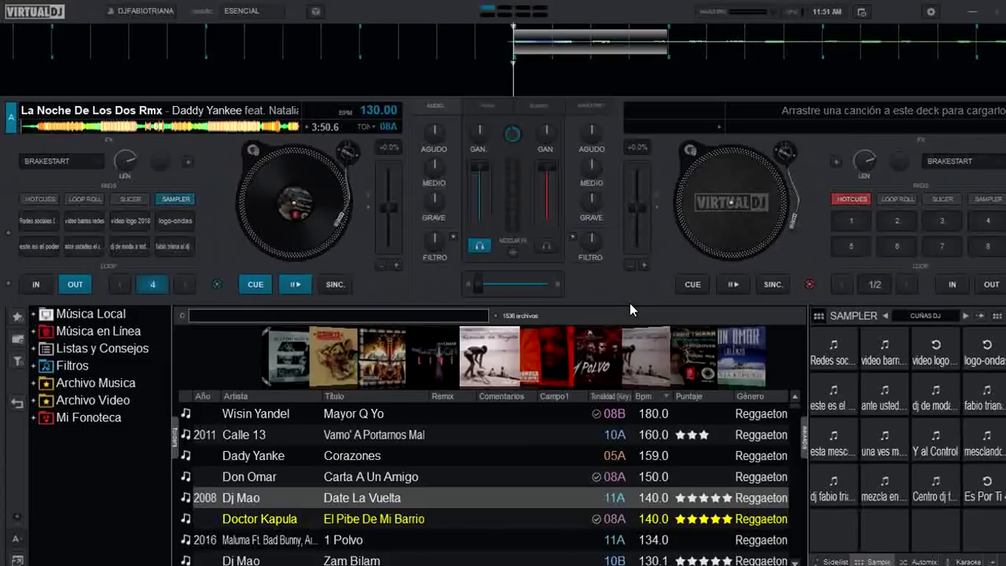
Step: Try the Contraste and Luz de Día colour combinations on the ESENCIAL layout
{"action": "left_click", "coordinate": [257, 12]}
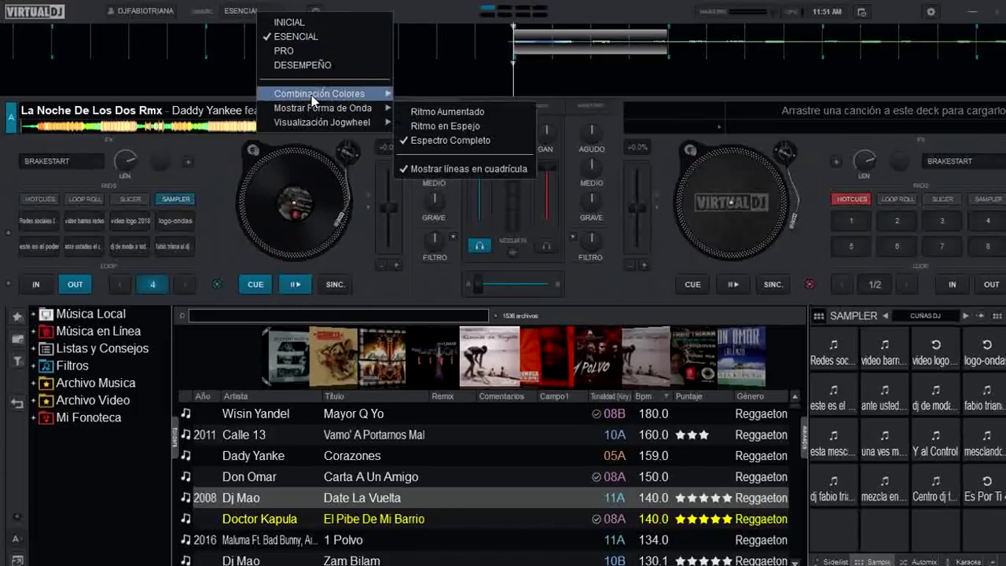
{"action": "mouse_move", "coordinate": [312, 95]}
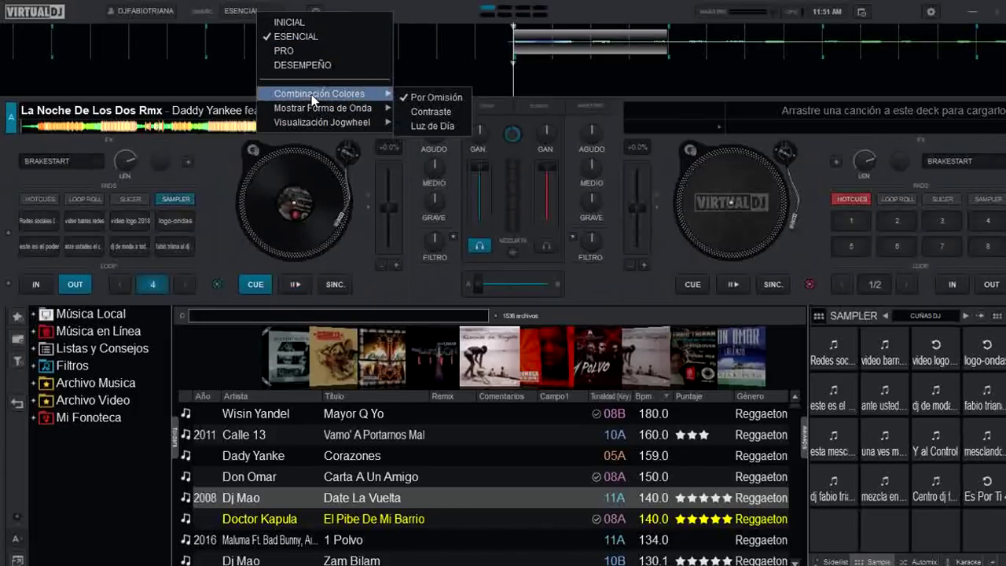
{"action": "left_click", "coordinate": [452, 112]}
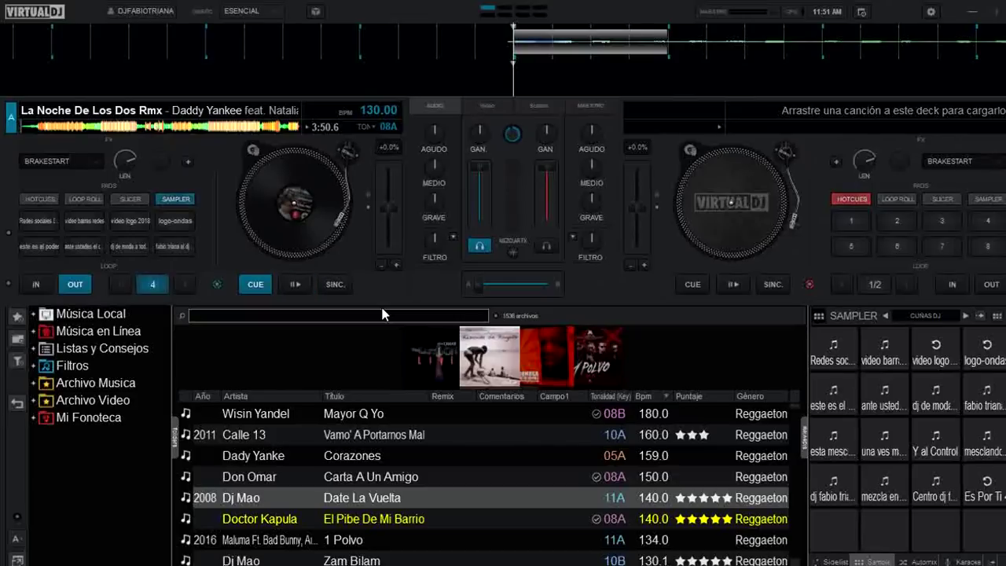
{"action": "left_click", "coordinate": [277, 12]}
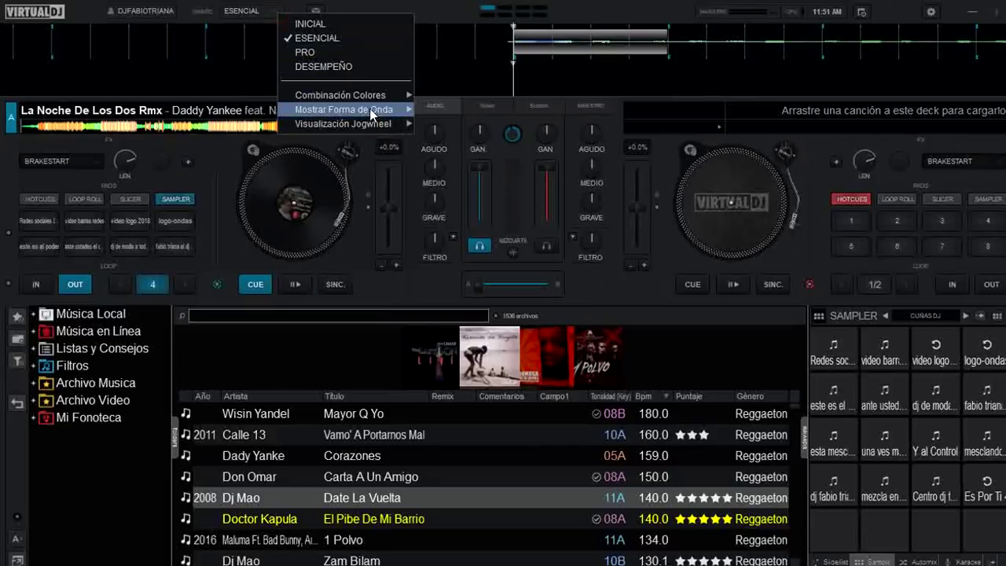
{"action": "mouse_move", "coordinate": [371, 98]}
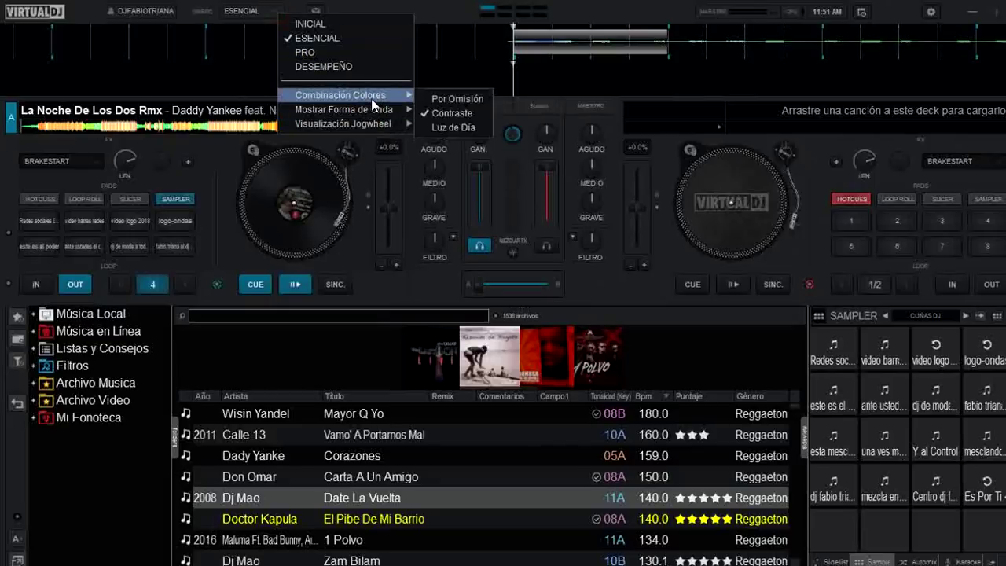
{"action": "left_click", "coordinate": [471, 127]}
{"action": "mouse_move", "coordinate": [478, 134]}
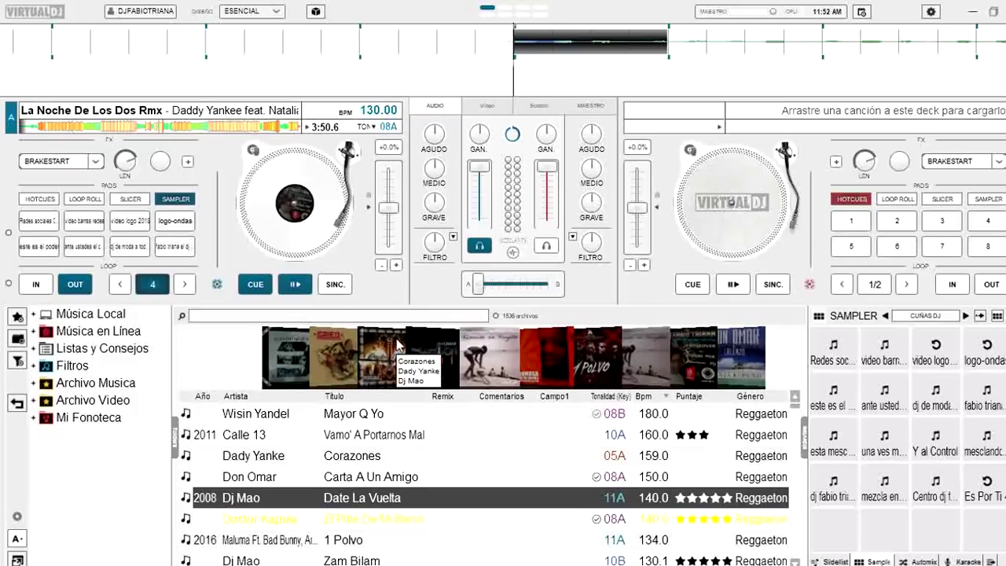
Step: Switch the interface's colour combination from Luz de Día back to Contraste
{"action": "left_click", "coordinate": [278, 12]}
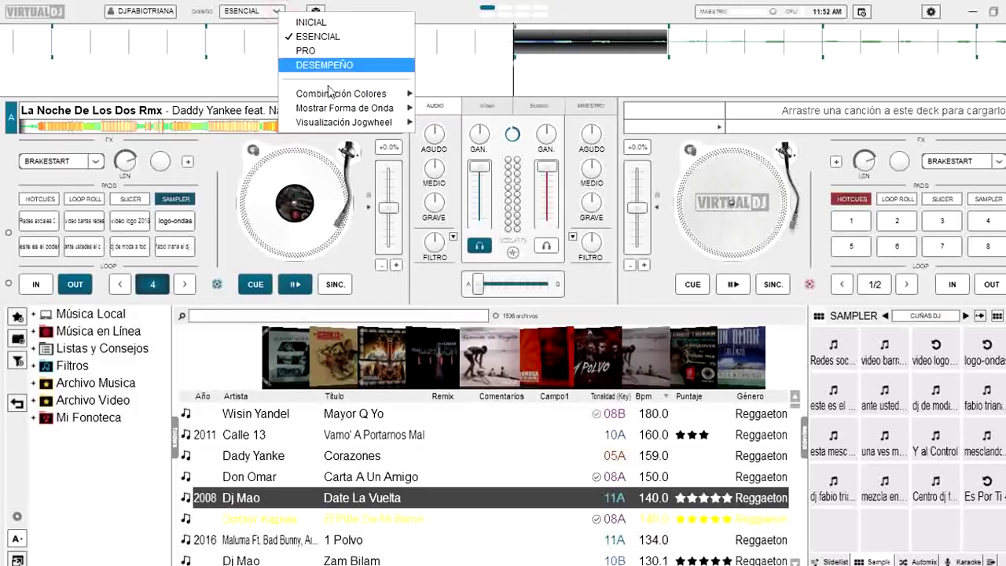
{"action": "mouse_move", "coordinate": [336, 94]}
{"action": "left_click", "coordinate": [471, 111]}
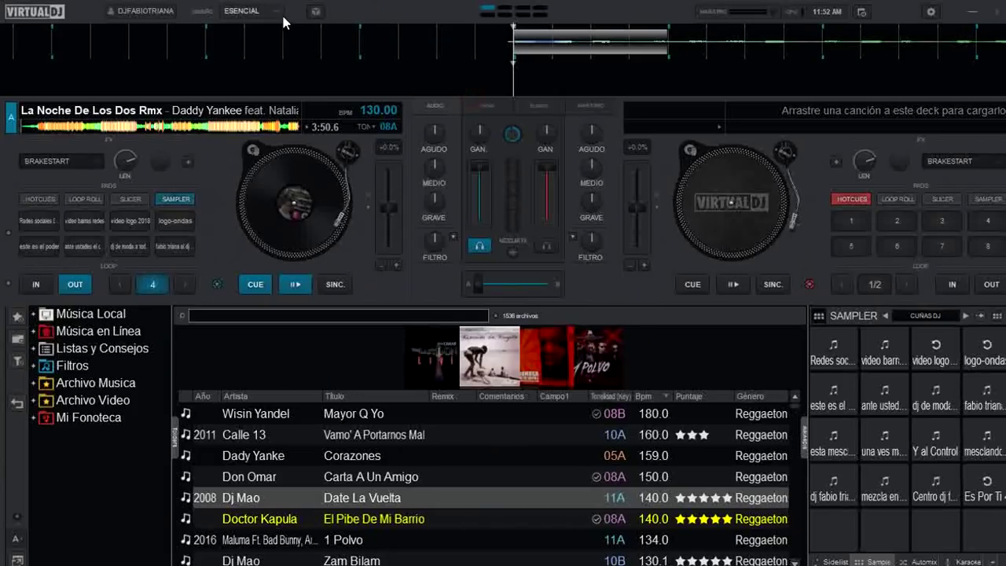
Step: Set the waveform display to Ritmo Aumentado and move deck A's playback position forward, to just past a third of the track
{"action": "left_click", "coordinate": [279, 13]}
{"action": "mouse_move", "coordinate": [367, 108]}
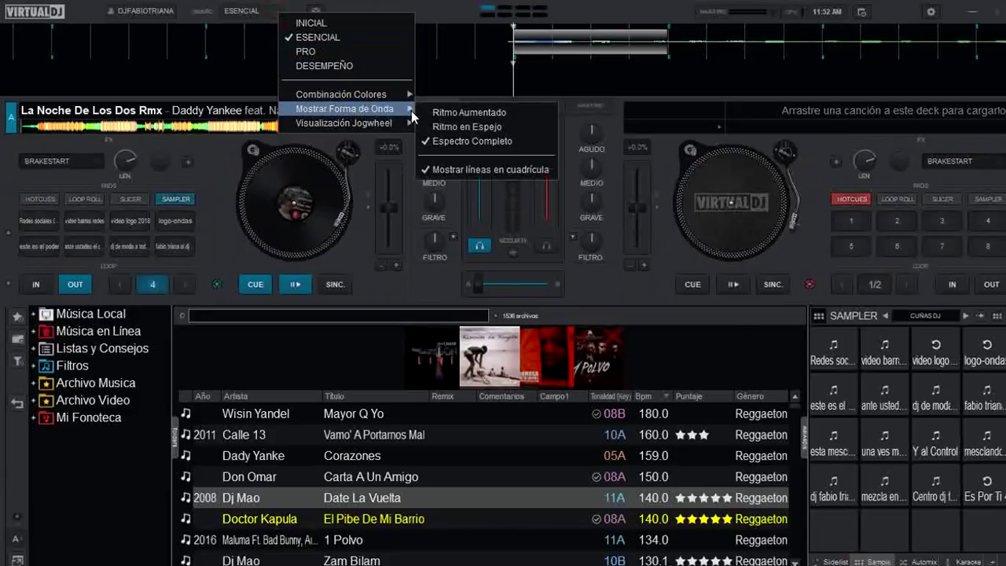
{"action": "left_click", "coordinate": [486, 116]}
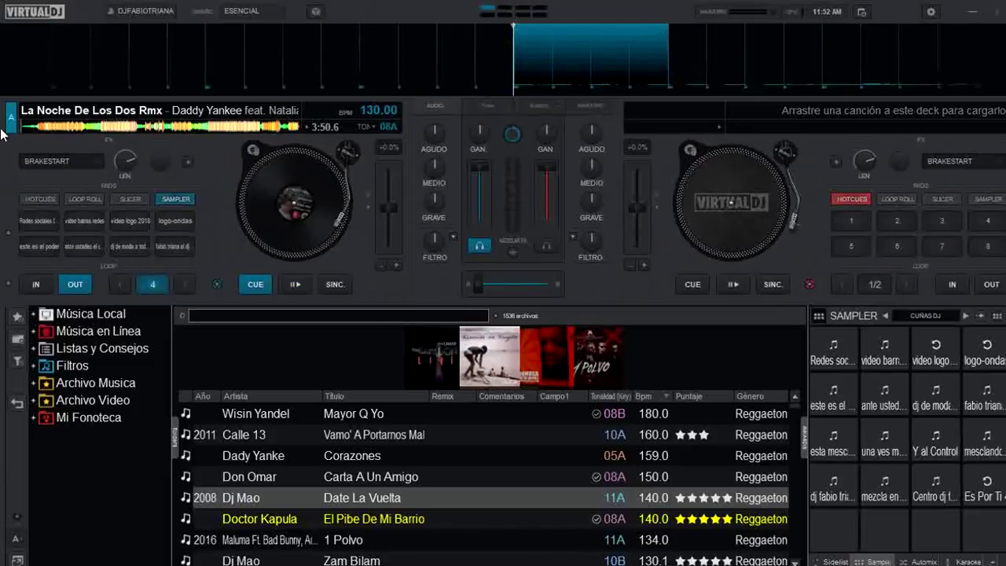
{"action": "left_click_drag", "start_coordinate": [48, 128], "coordinate": [106, 128]}
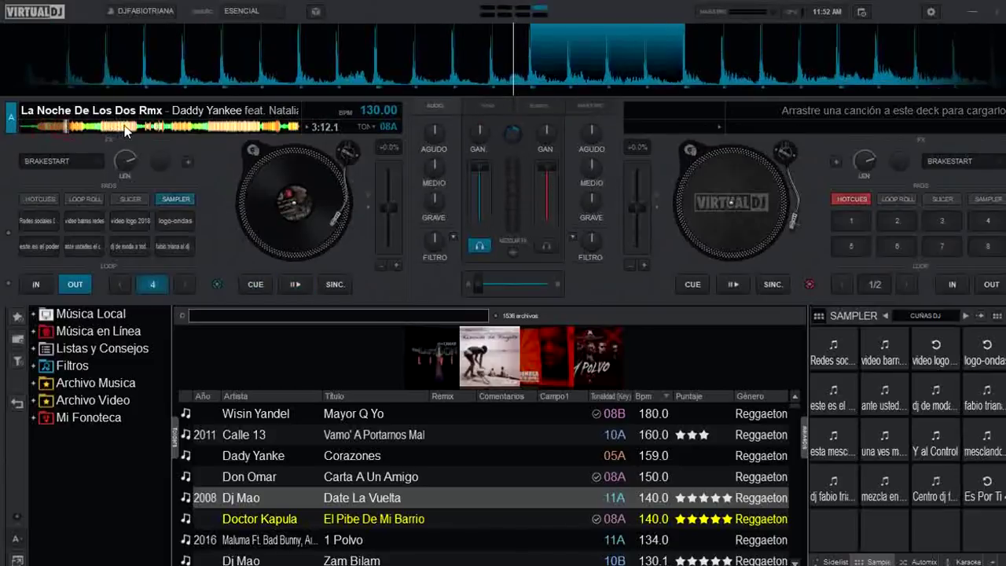
{"action": "left_click", "coordinate": [124, 128]}
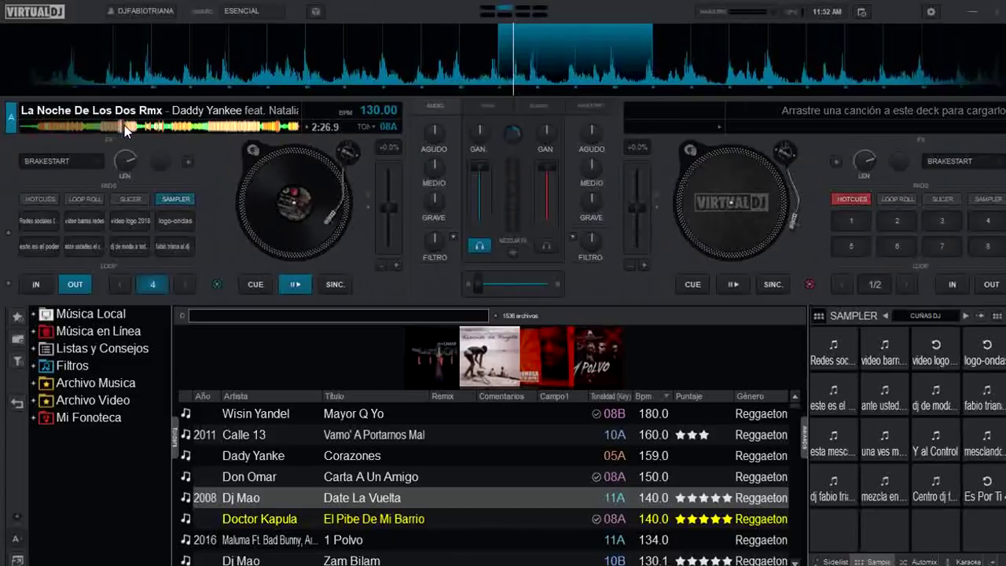
Step: Preview the Ritmo en Espejo waveform display and return it to Espectro Completo
{"action": "left_click", "coordinate": [275, 15]}
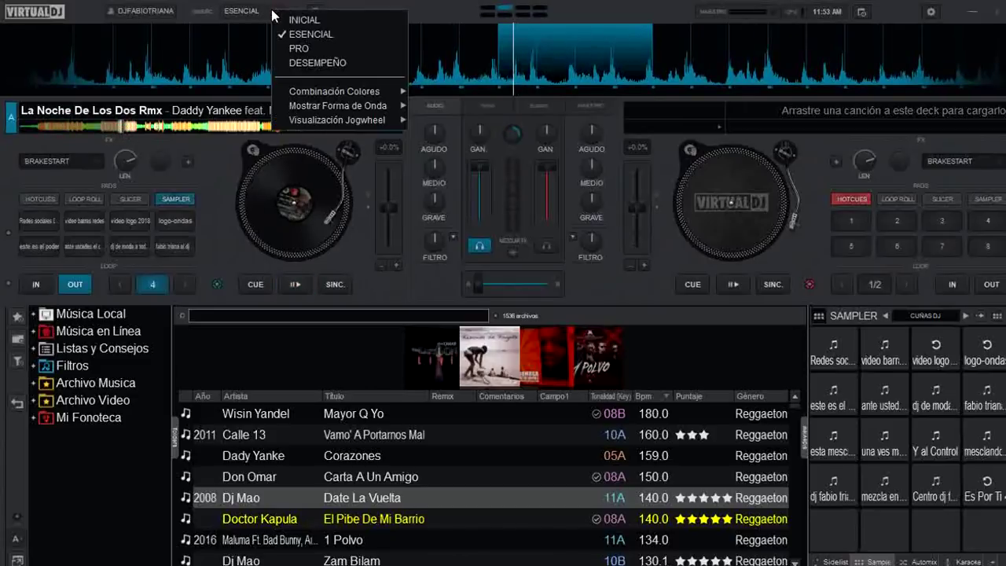
{"action": "mouse_move", "coordinate": [344, 89]}
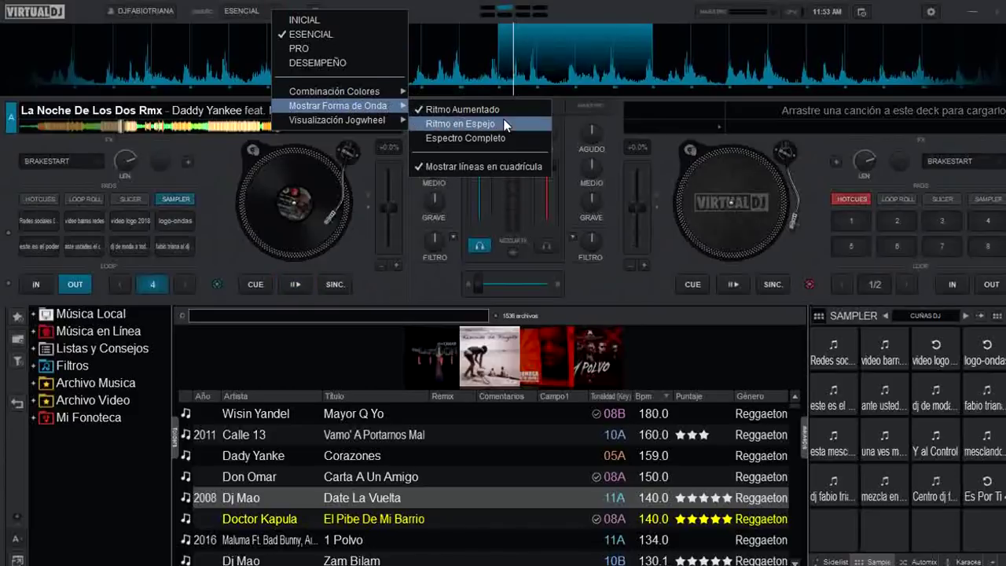
{"action": "left_click", "coordinate": [500, 123]}
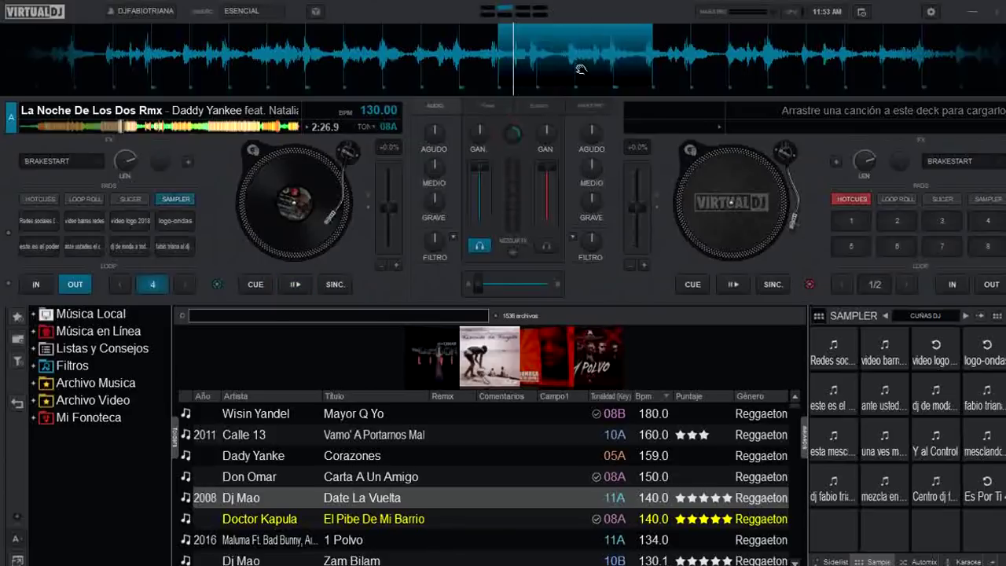
{"action": "left_click", "coordinate": [278, 13]}
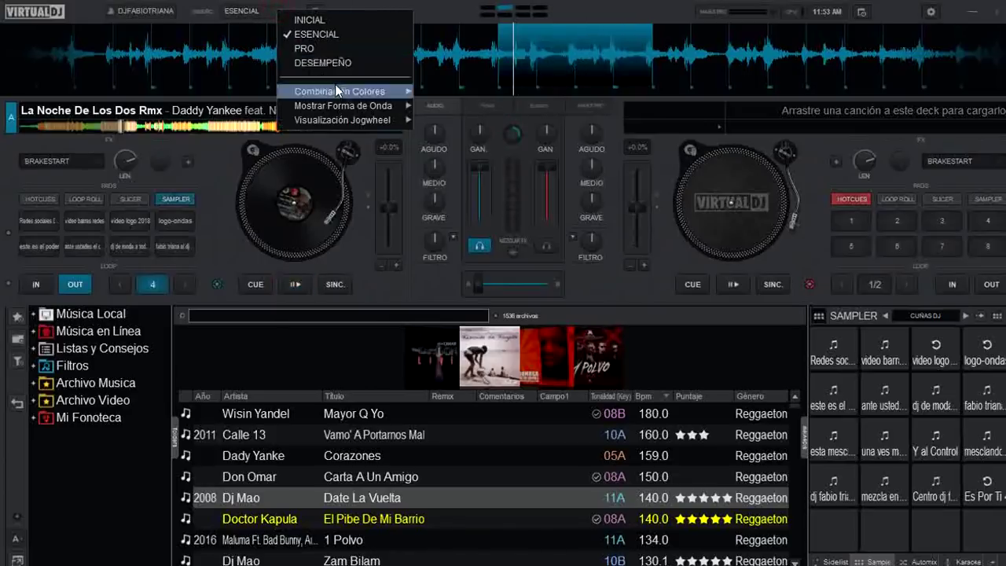
{"action": "mouse_move", "coordinate": [335, 89]}
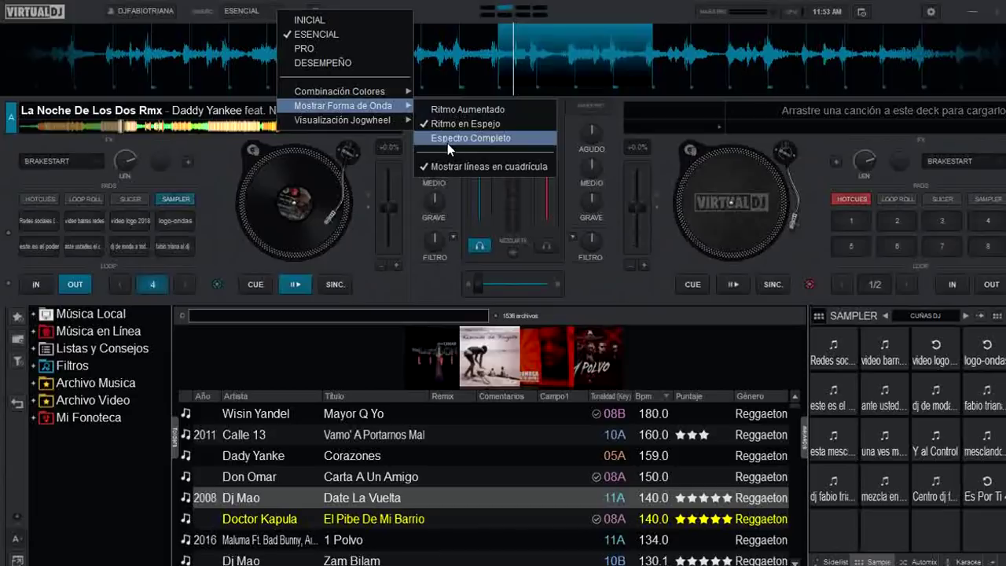
{"action": "left_click", "coordinate": [478, 140]}
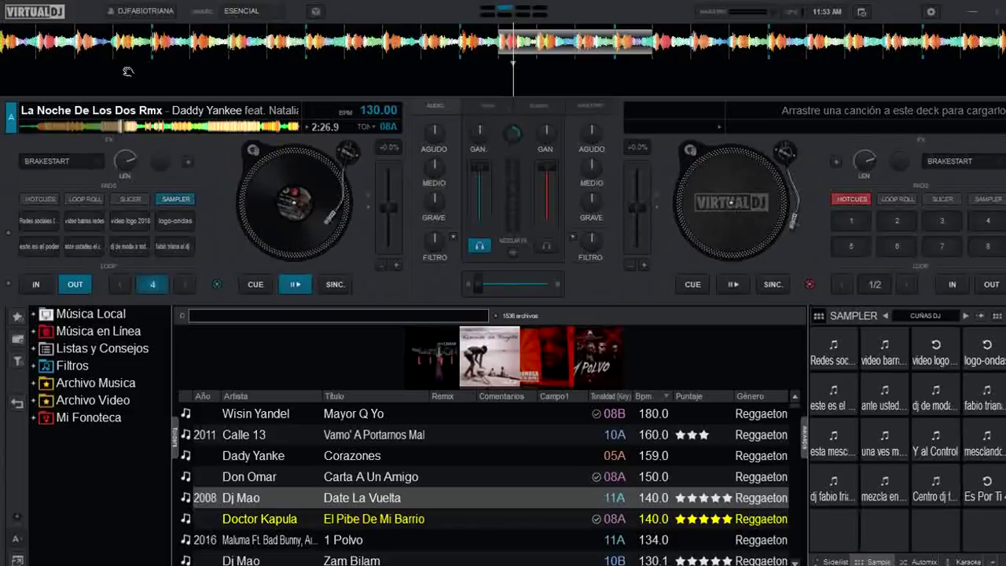
Step: Set the jogwheel display to Visualización de Indicador with the Sin Portada cover option
{"action": "left_click", "coordinate": [278, 13]}
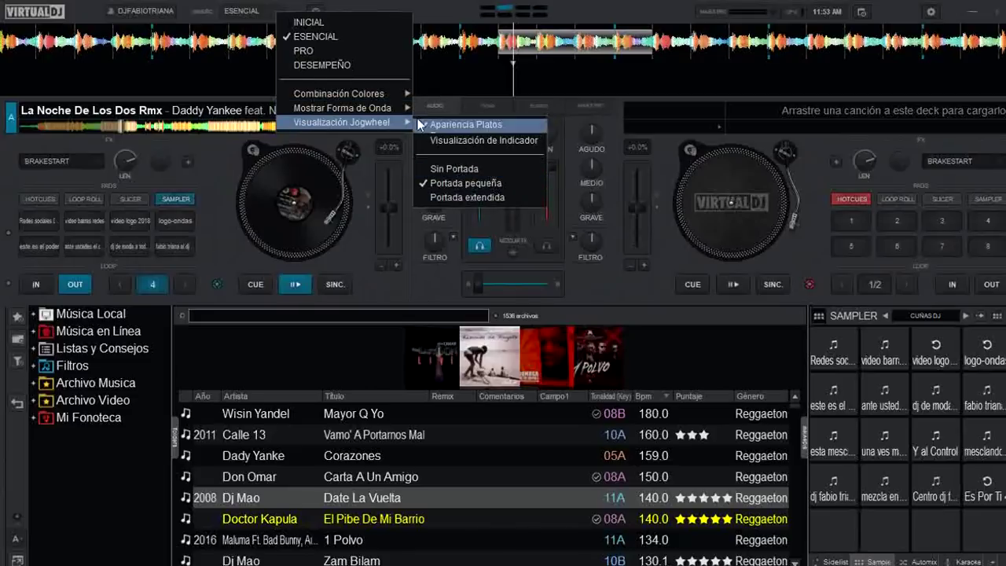
{"action": "mouse_move", "coordinate": [397, 109]}
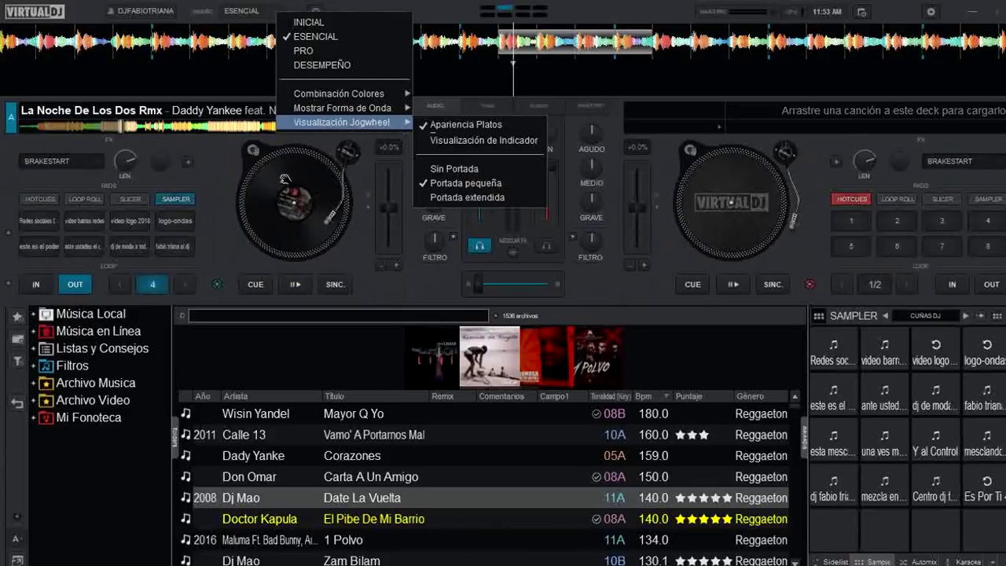
{"action": "left_click", "coordinate": [523, 142]}
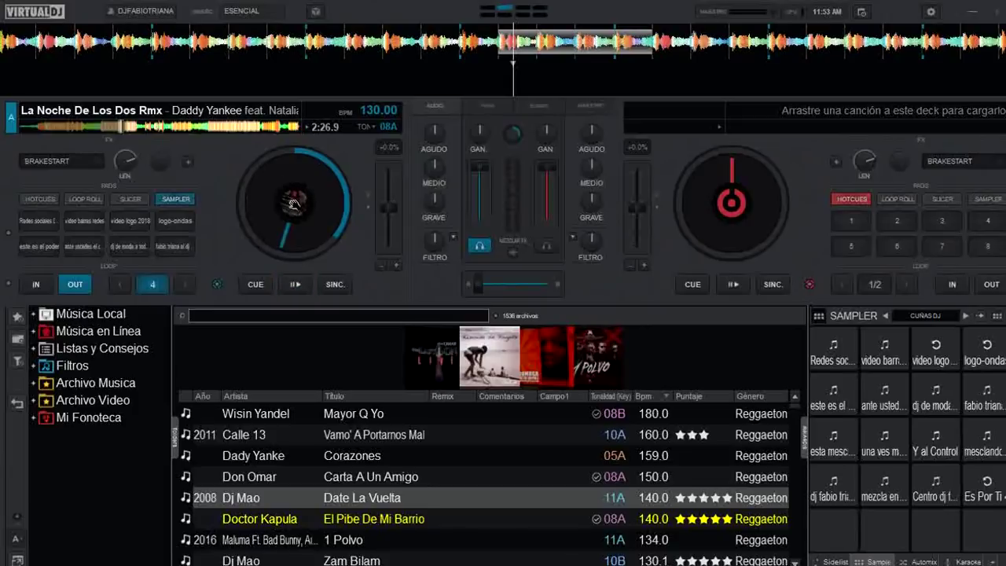
{"action": "left_click", "coordinate": [276, 14]}
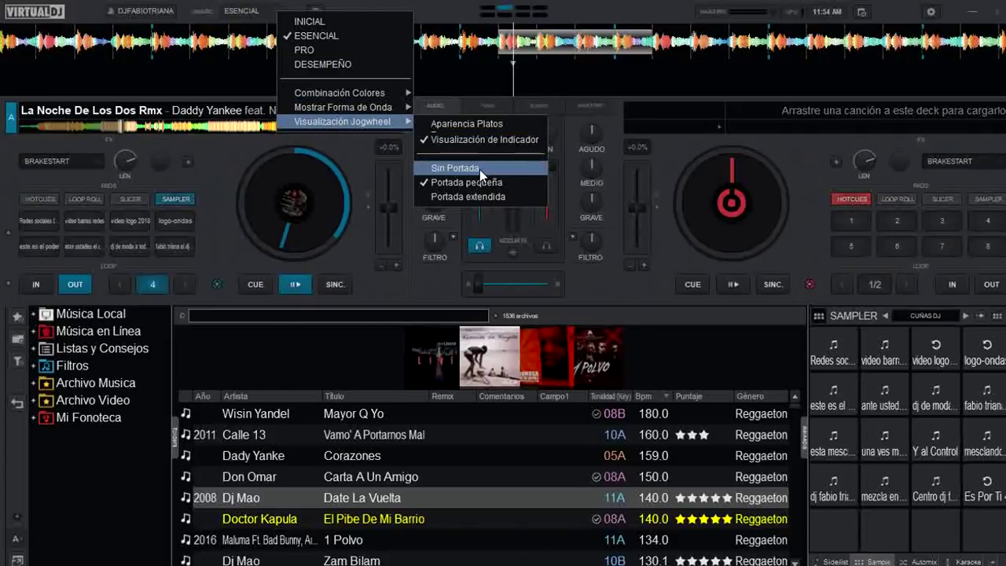
{"action": "left_click", "coordinate": [479, 169]}
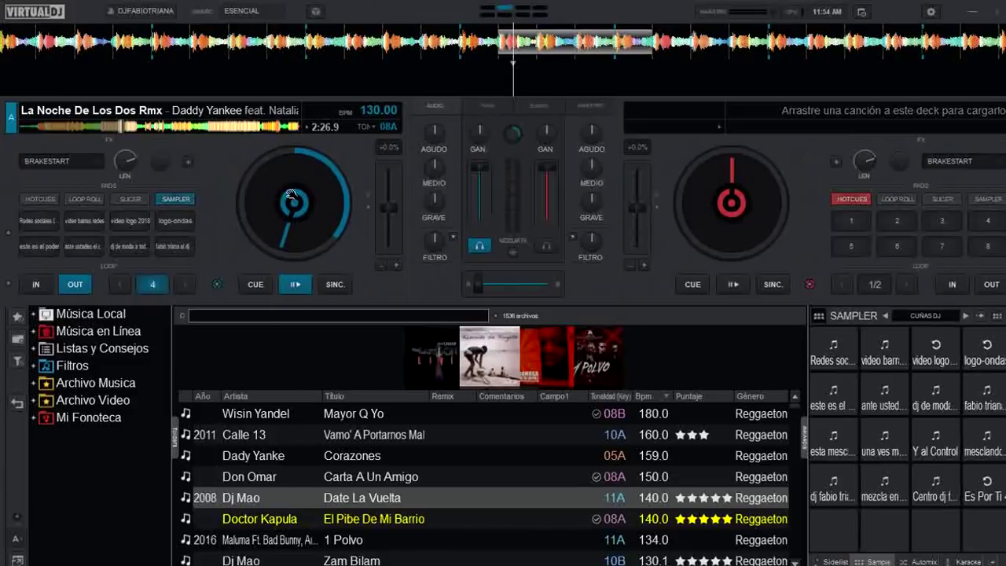
Step: Set the jogwheel cover option to Portada pequeña
{"action": "left_click", "coordinate": [276, 15]}
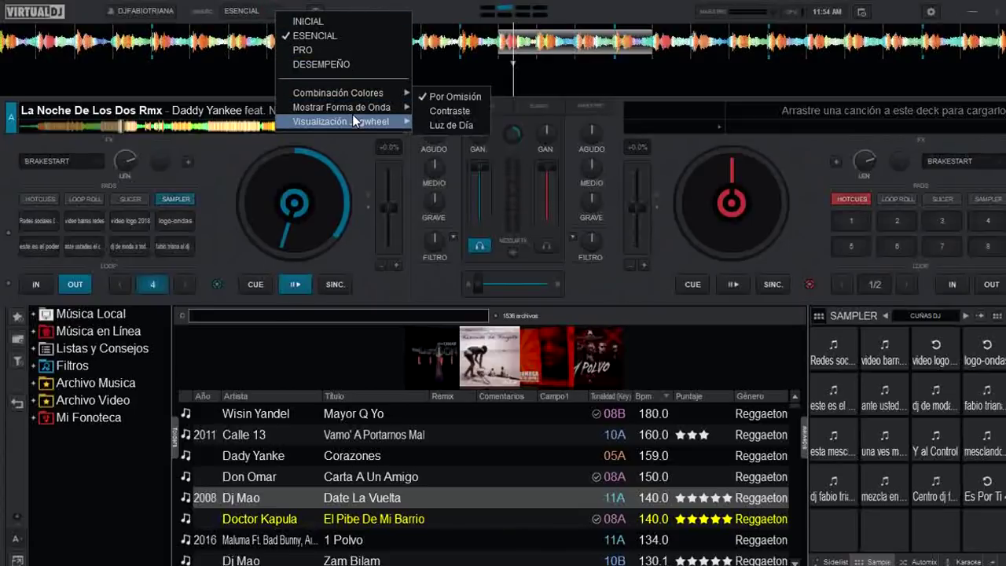
{"action": "mouse_move", "coordinate": [353, 116]}
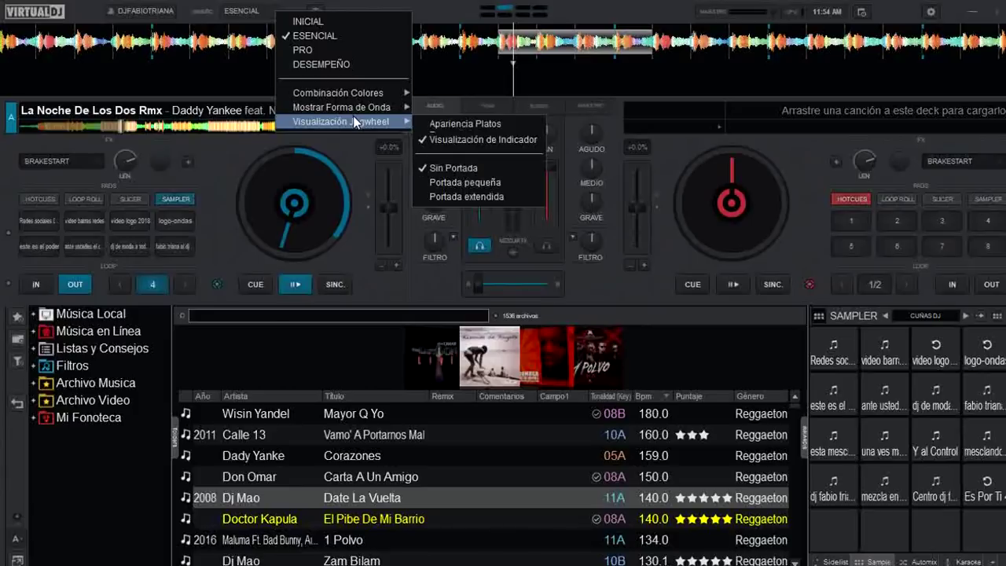
{"action": "left_click", "coordinate": [512, 182]}
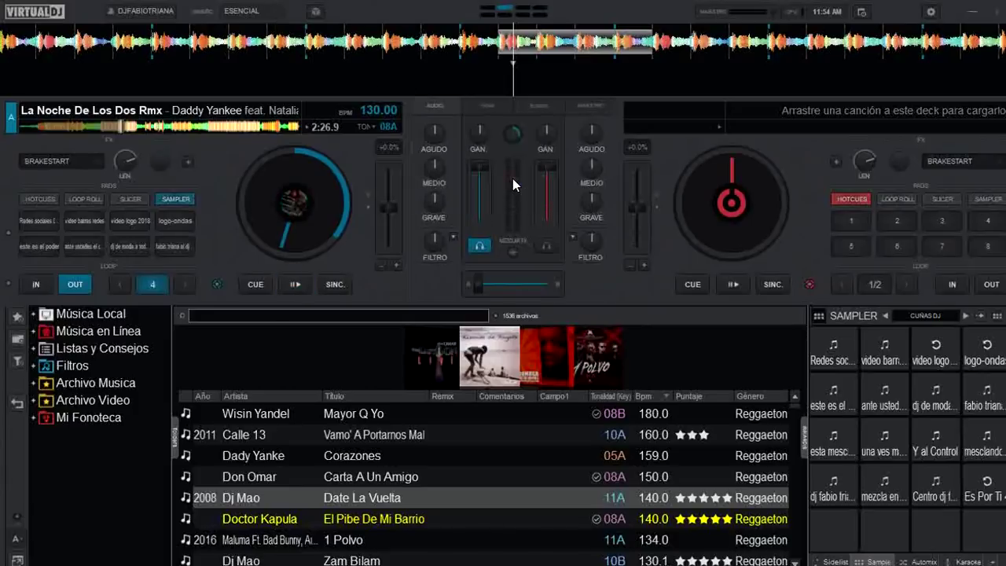
Step: Set the jogwheel cover option to Portada extendida and play deck A briefly from the start of its track
{"action": "left_click", "coordinate": [278, 12]}
{"action": "mouse_move", "coordinate": [361, 121]}
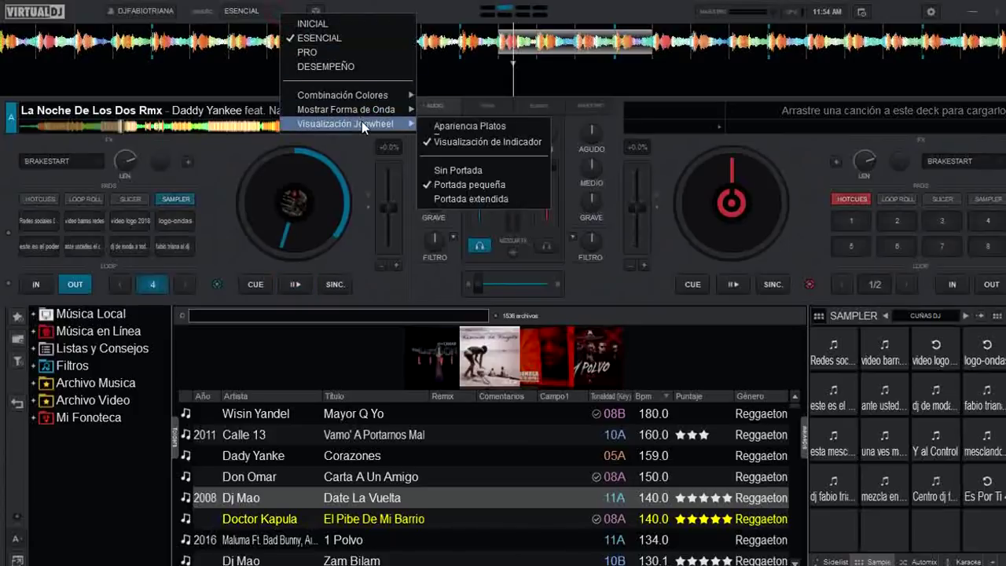
{"action": "left_click", "coordinate": [501, 201]}
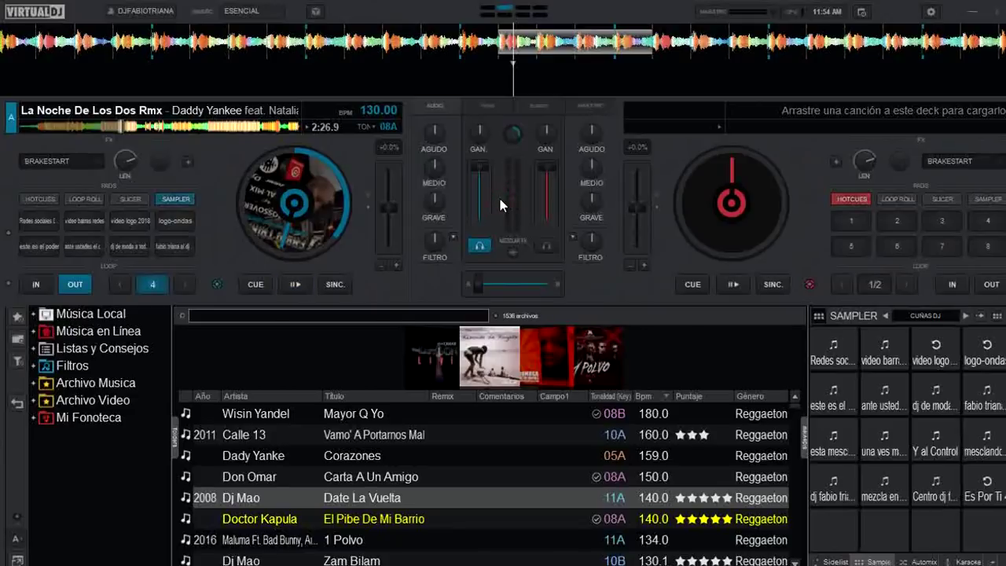
{"action": "left_click", "coordinate": [21, 130]}
{"action": "left_click", "coordinate": [297, 285]}
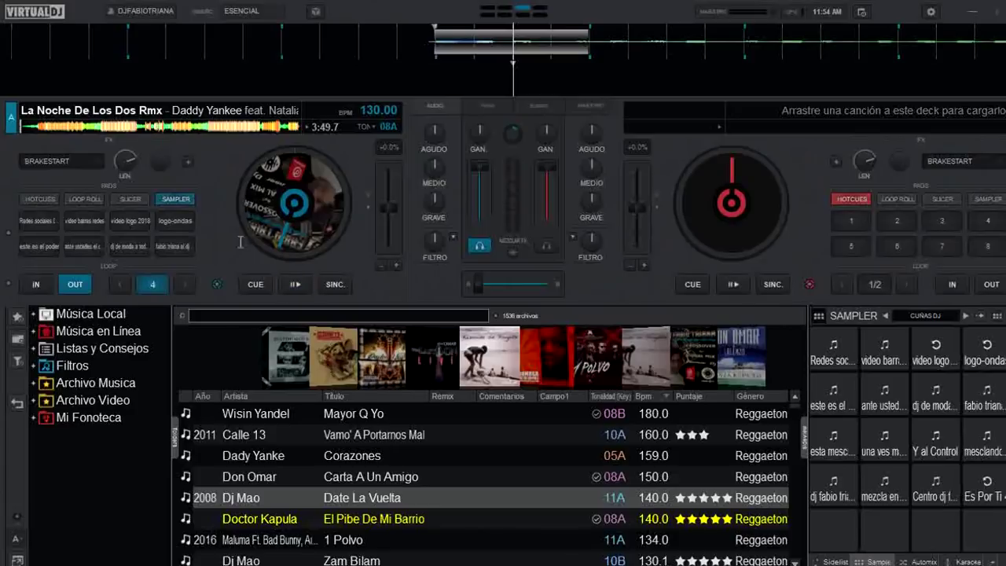
Step: Switch the interface to the PRO layout and reduce it to two decks with the 2-Decks option
{"action": "left_click", "coordinate": [277, 12]}
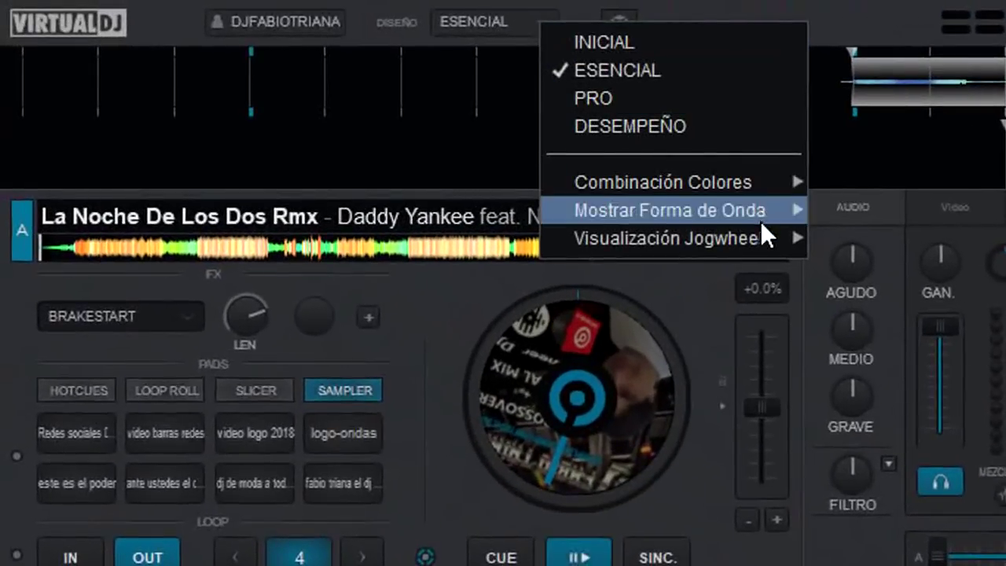
{"action": "mouse_move", "coordinate": [391, 123]}
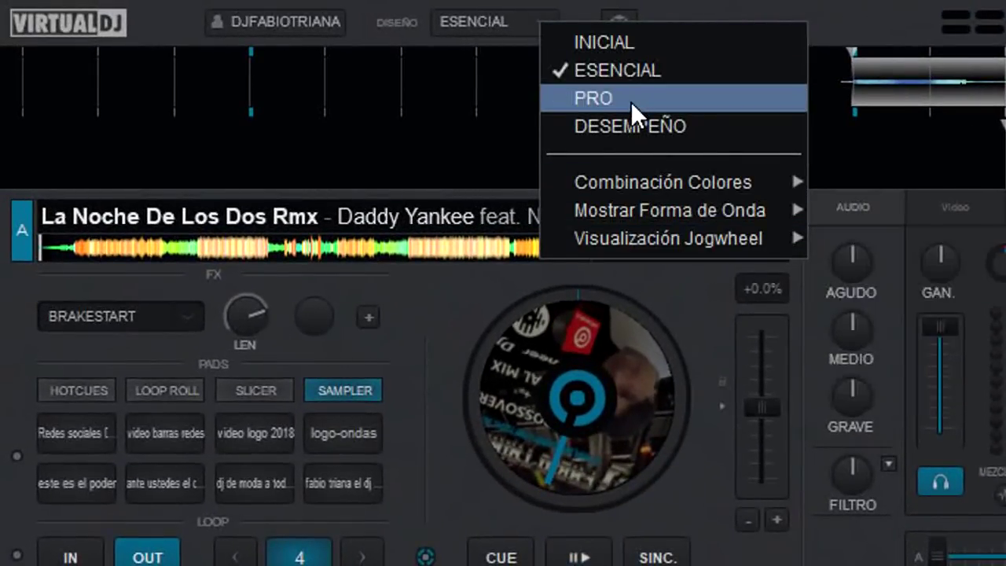
{"action": "left_click", "coordinate": [630, 99]}
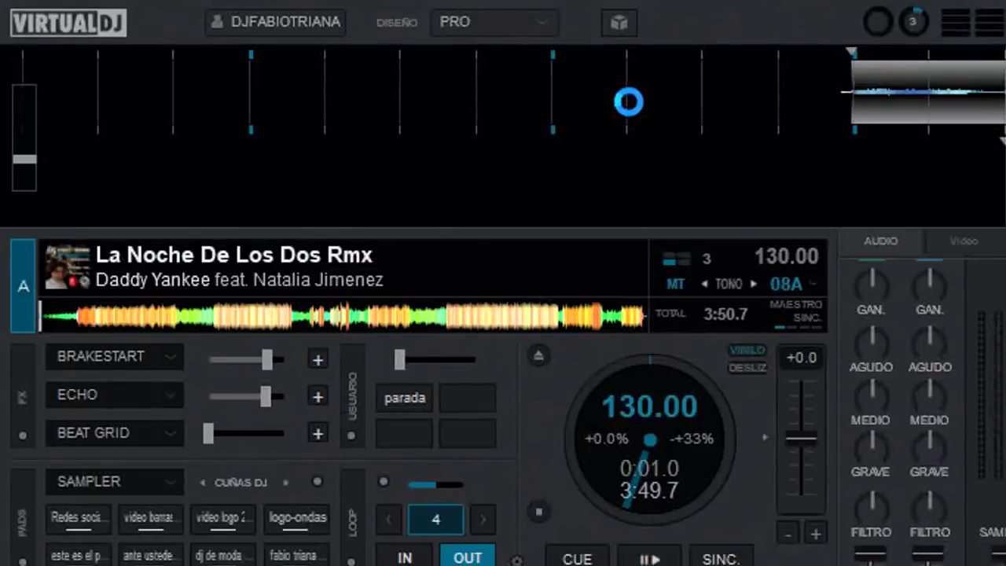
{"action": "left_click", "coordinate": [541, 22]}
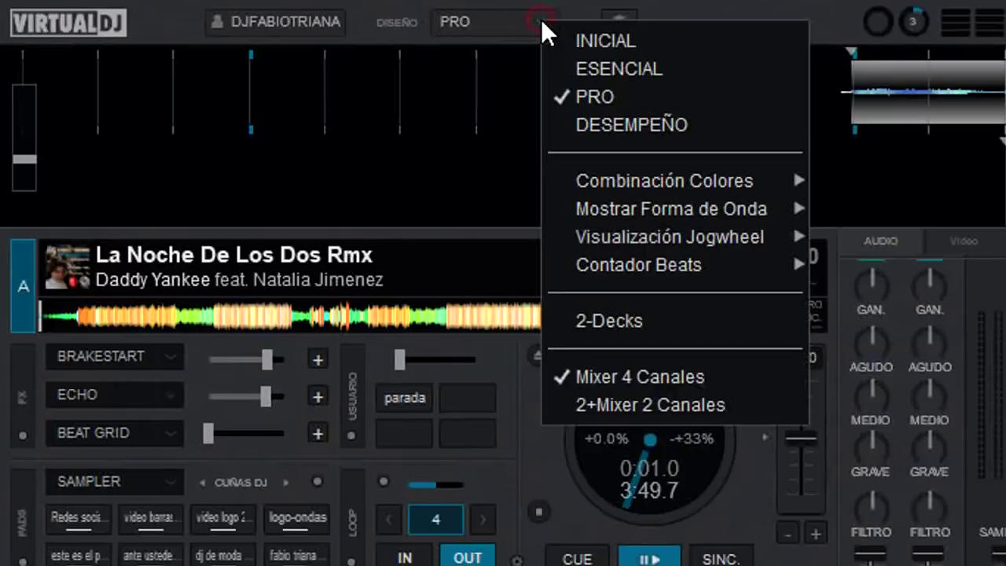
{"action": "left_click", "coordinate": [644, 326]}
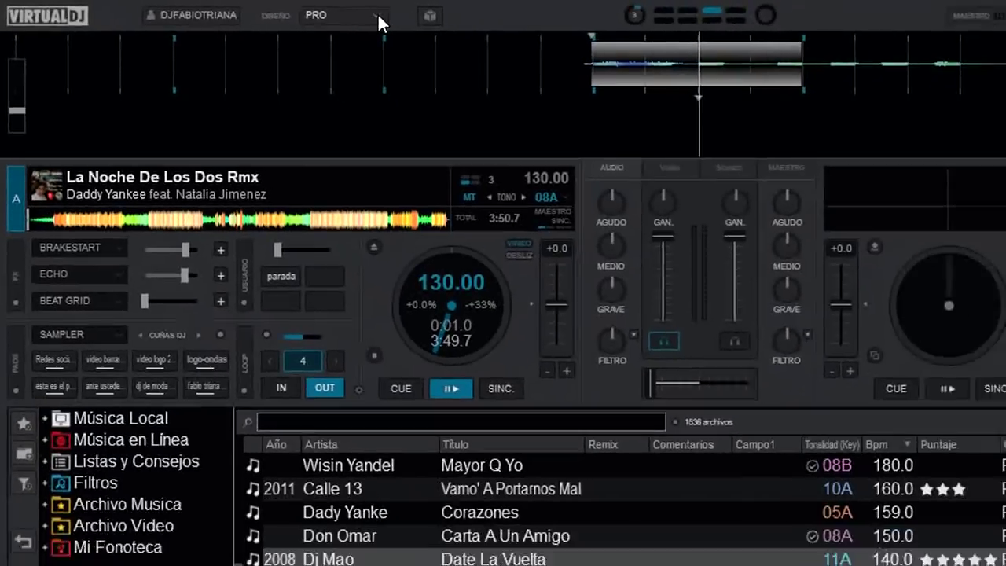
Step: Compare the colour combinations offered in the PRO and ESENCIAL layouts by switching to ESENCIAL and back to PRO
{"action": "left_click", "coordinate": [379, 22]}
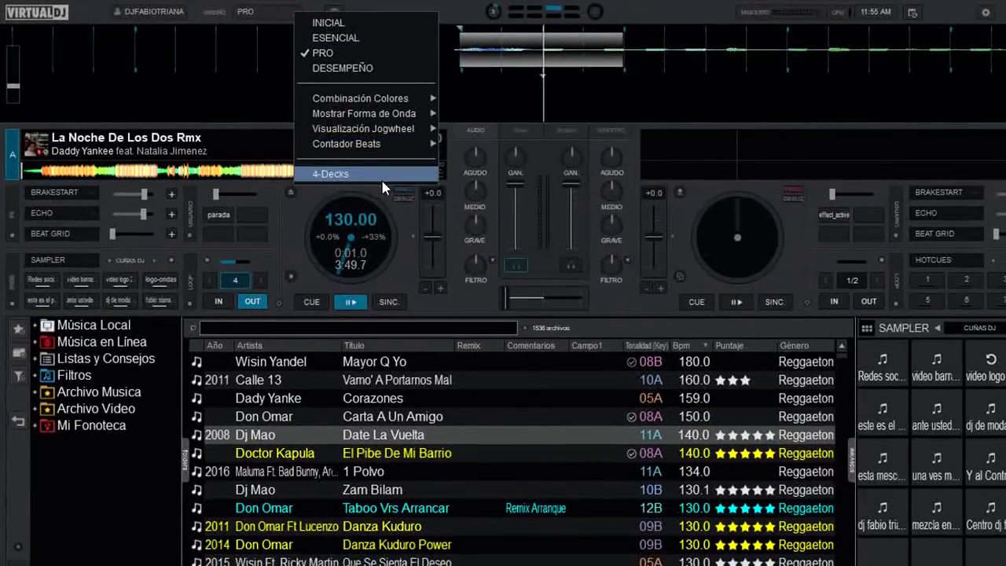
{"action": "mouse_move", "coordinate": [366, 102]}
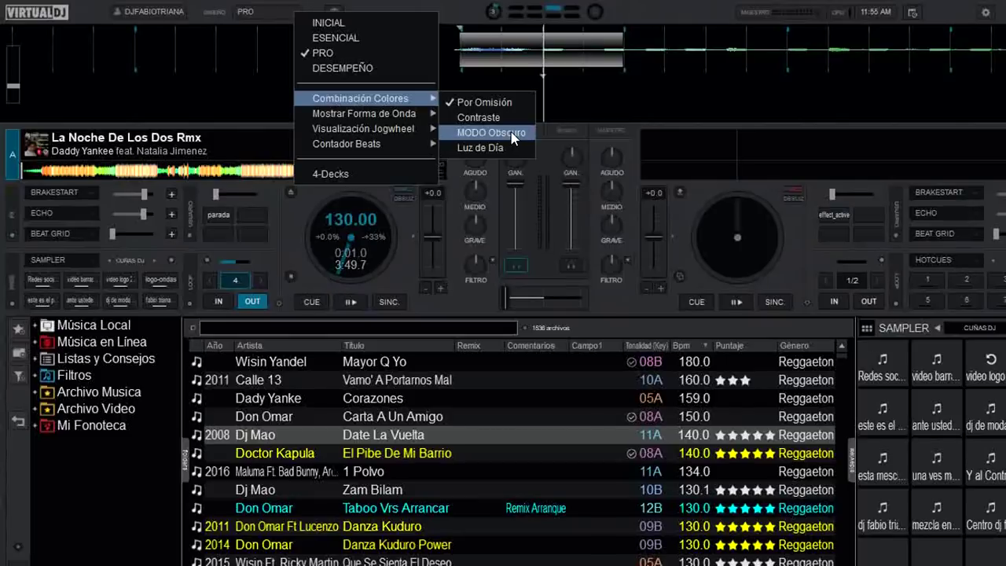
{"action": "left_click", "coordinate": [384, 40]}
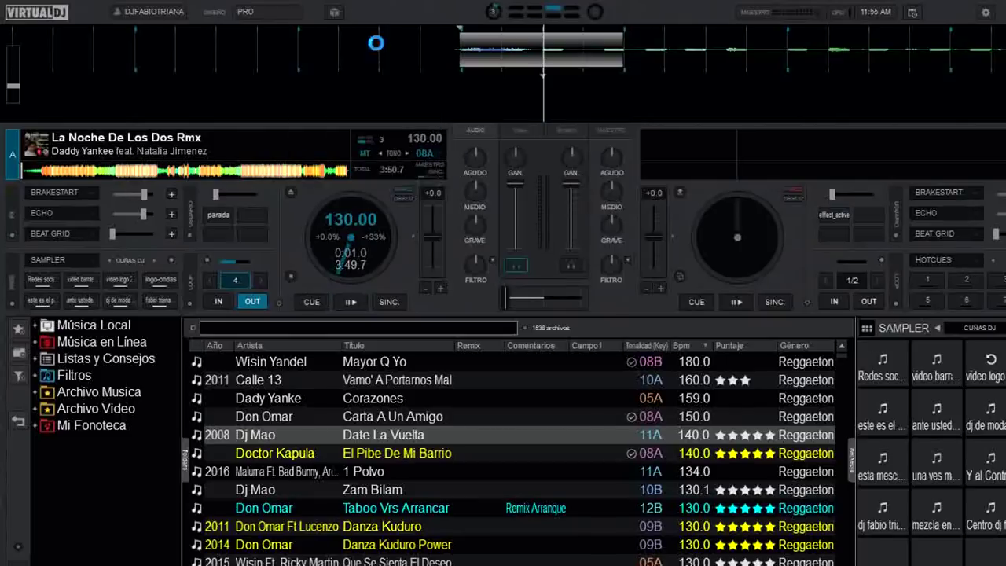
{"action": "left_click", "coordinate": [286, 17]}
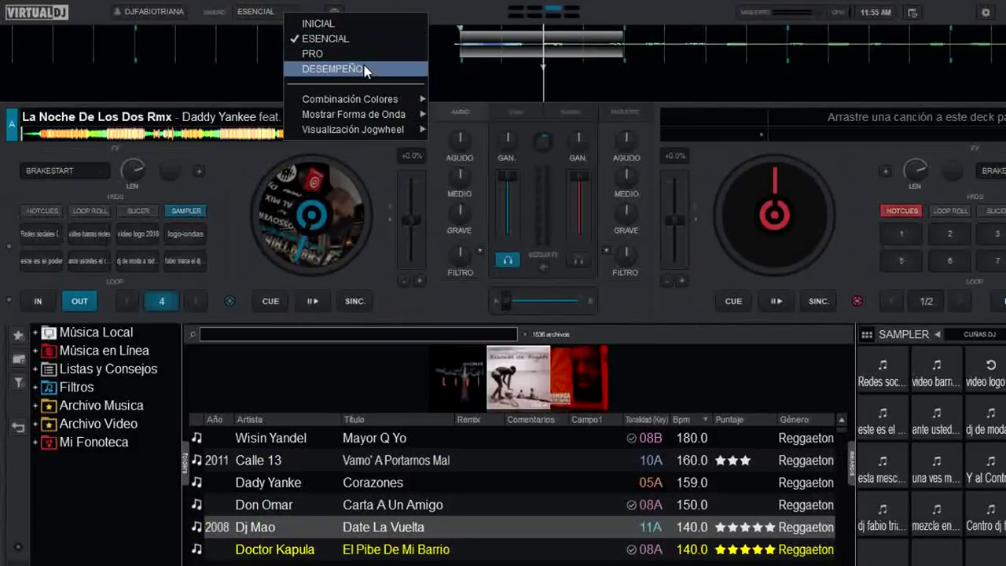
{"action": "mouse_move", "coordinate": [381, 104]}
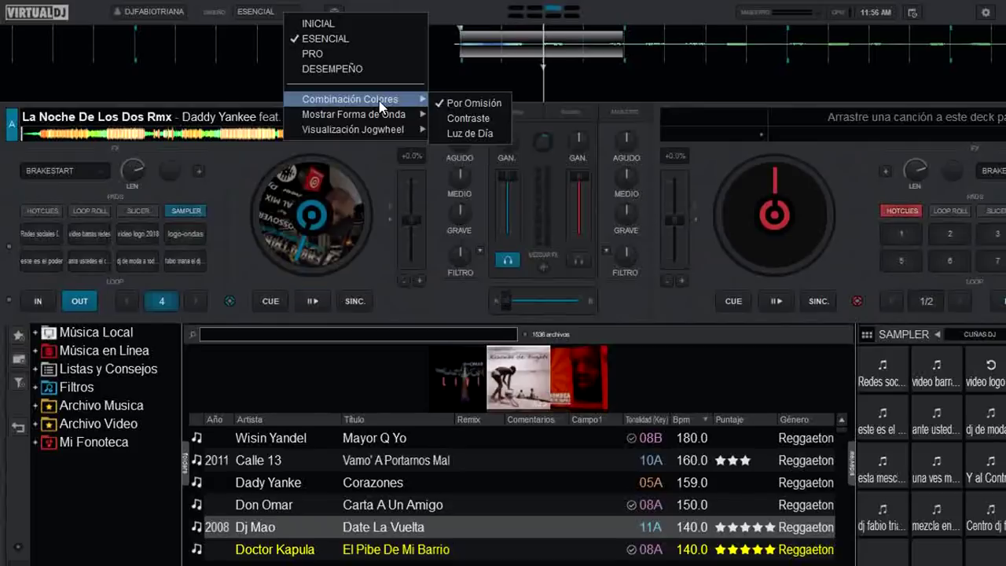
{"action": "left_click", "coordinate": [277, 17]}
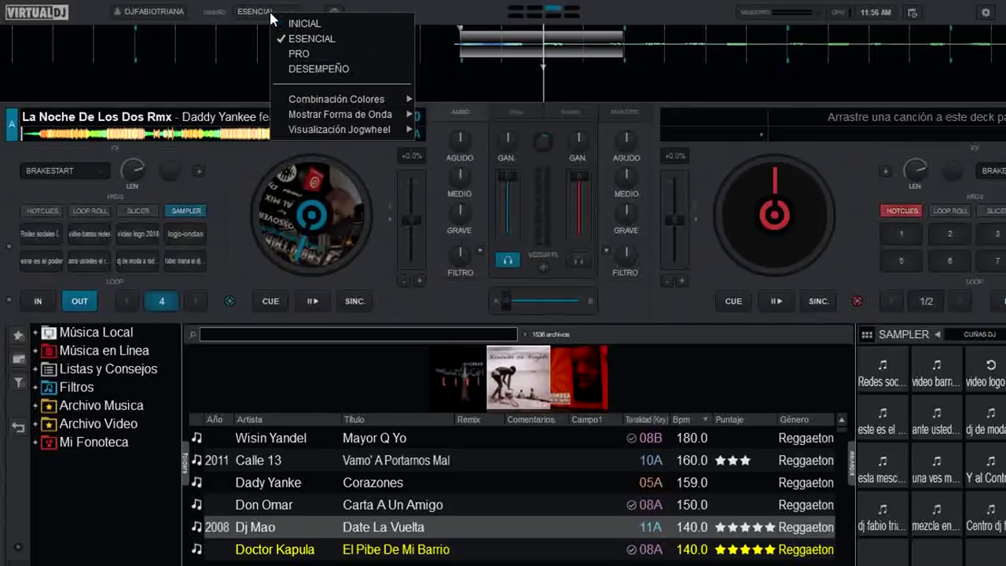
{"action": "mouse_move", "coordinate": [382, 106]}
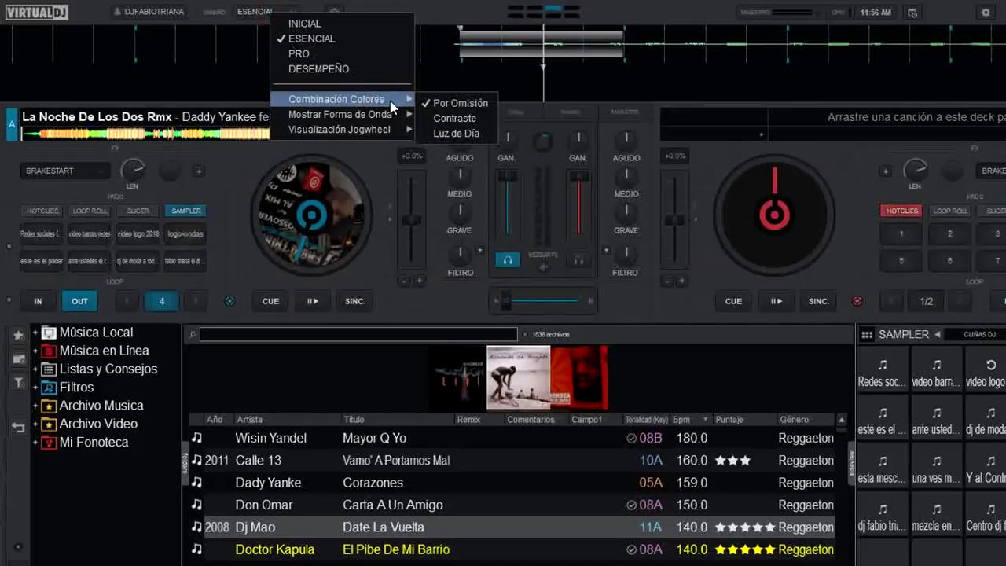
{"action": "left_click", "coordinate": [326, 55]}
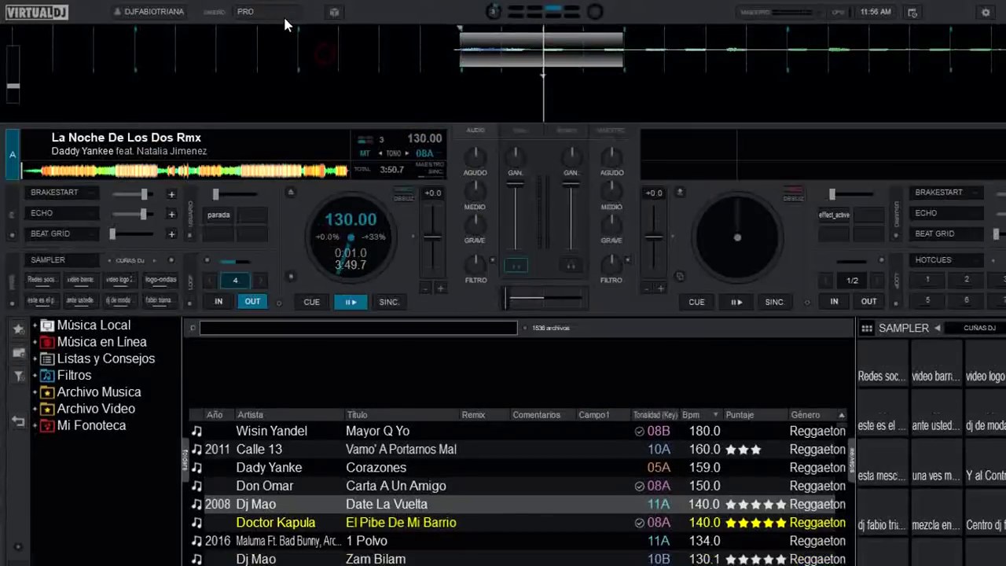
Step: Set the PRO layout's colour combination to MODO Obscuro
{"action": "left_click", "coordinate": [293, 11]}
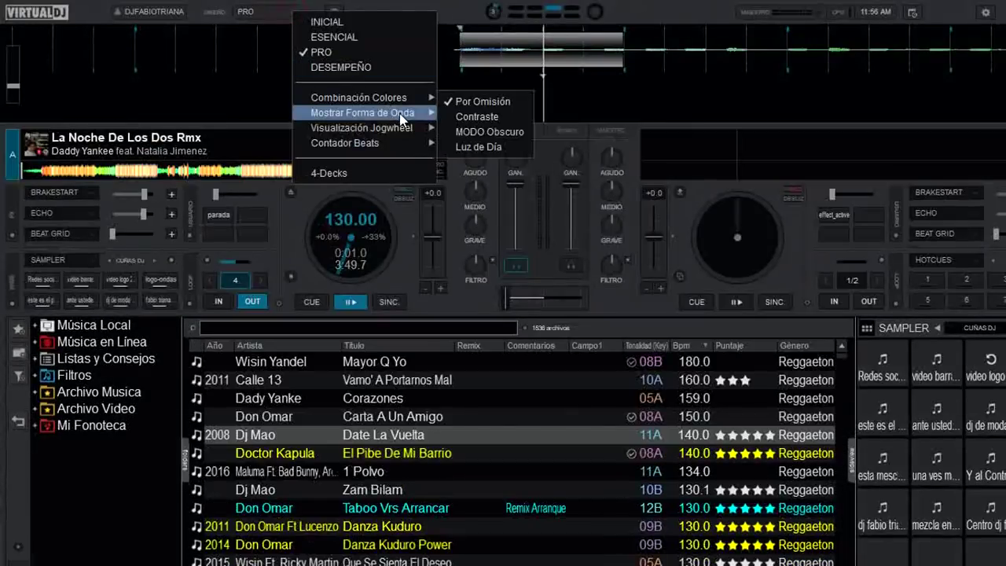
{"action": "mouse_move", "coordinate": [402, 118]}
{"action": "mouse_move", "coordinate": [405, 99]}
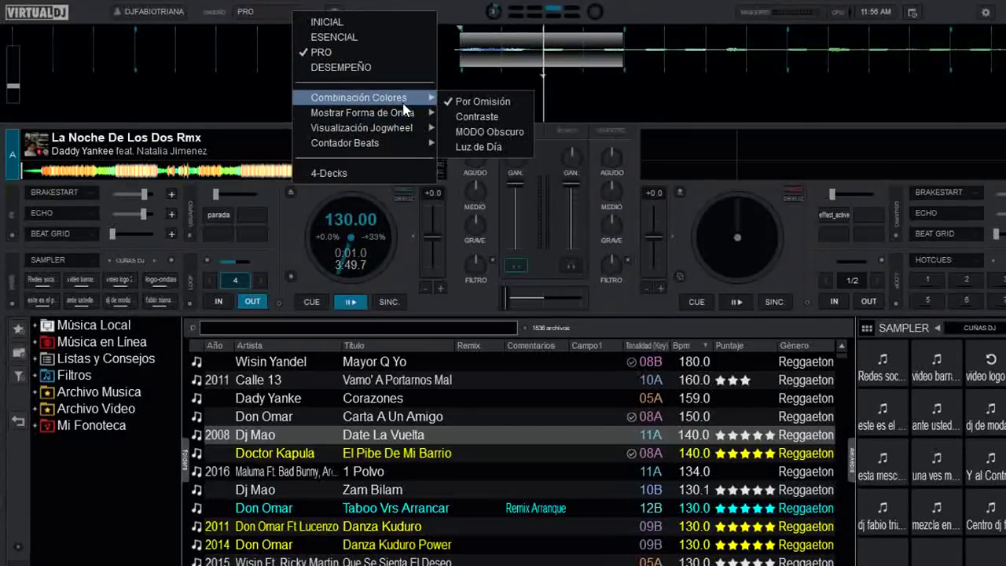
{"action": "left_click", "coordinate": [518, 138]}
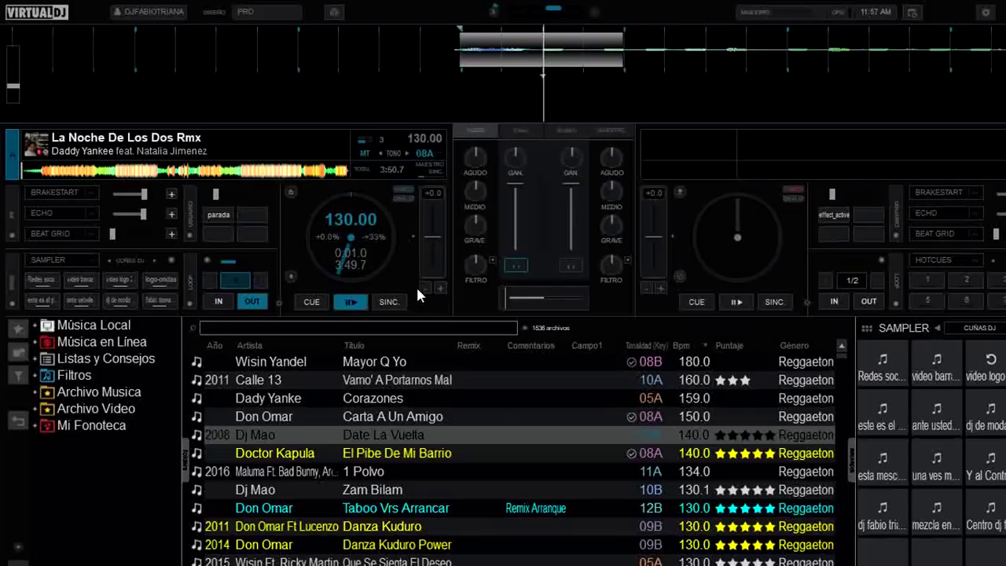
Step: Preview the Luz de Día colour combination in the PRO layout and return the colours to Por Omisión
{"action": "left_click", "coordinate": [293, 16]}
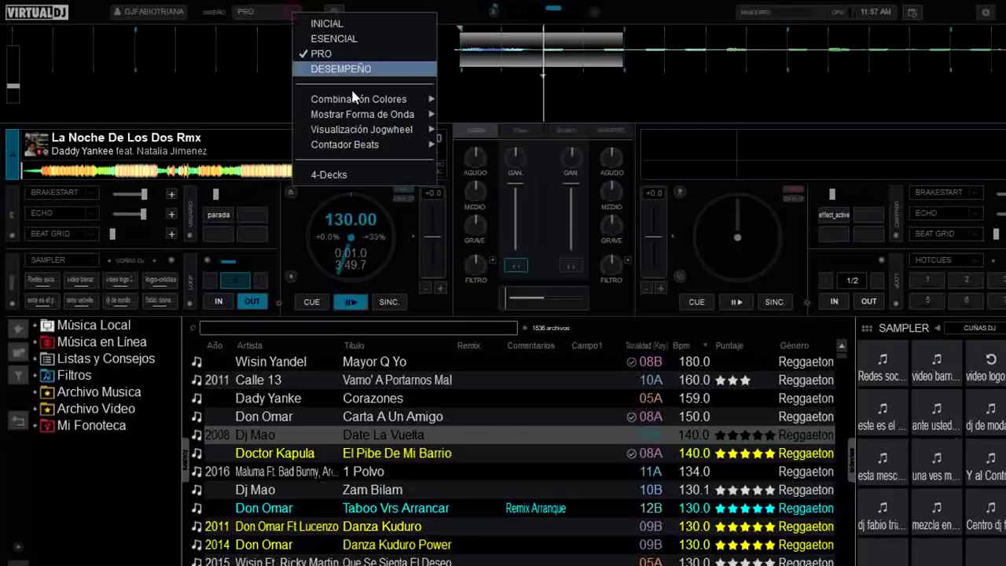
{"action": "mouse_move", "coordinate": [366, 97]}
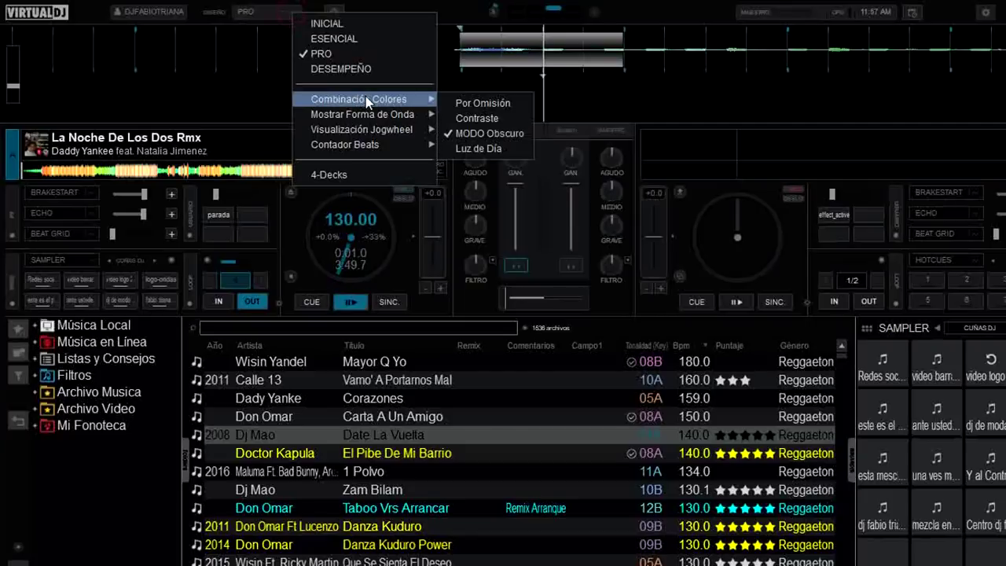
{"action": "left_click", "coordinate": [479, 148]}
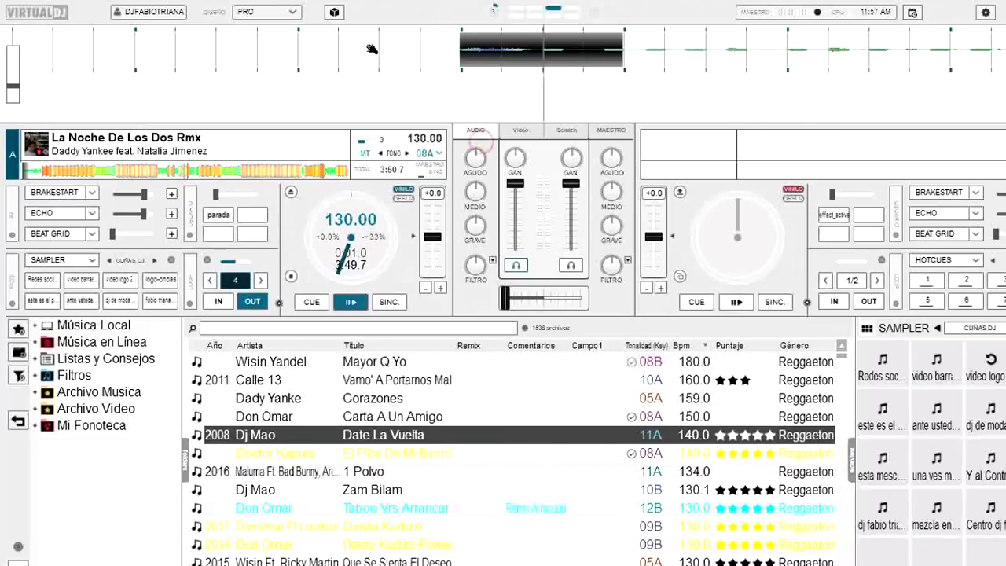
{"action": "left_click", "coordinate": [292, 12]}
{"action": "mouse_move", "coordinate": [376, 102]}
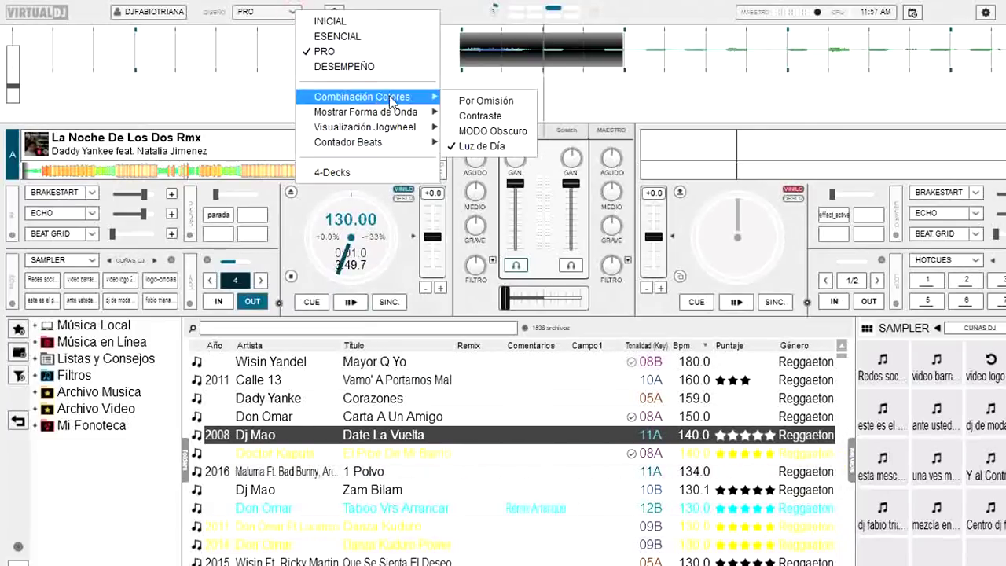
{"action": "left_click", "coordinate": [485, 99]}
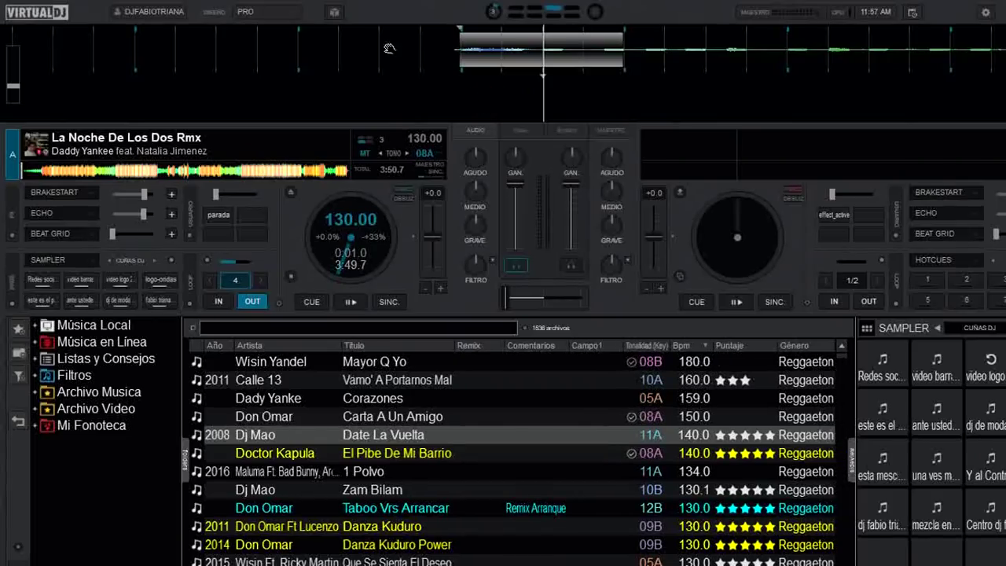
Step: Set the waveform colours to Monocromo and play deck A briefly from the start of its track
{"action": "left_click", "coordinate": [294, 13]}
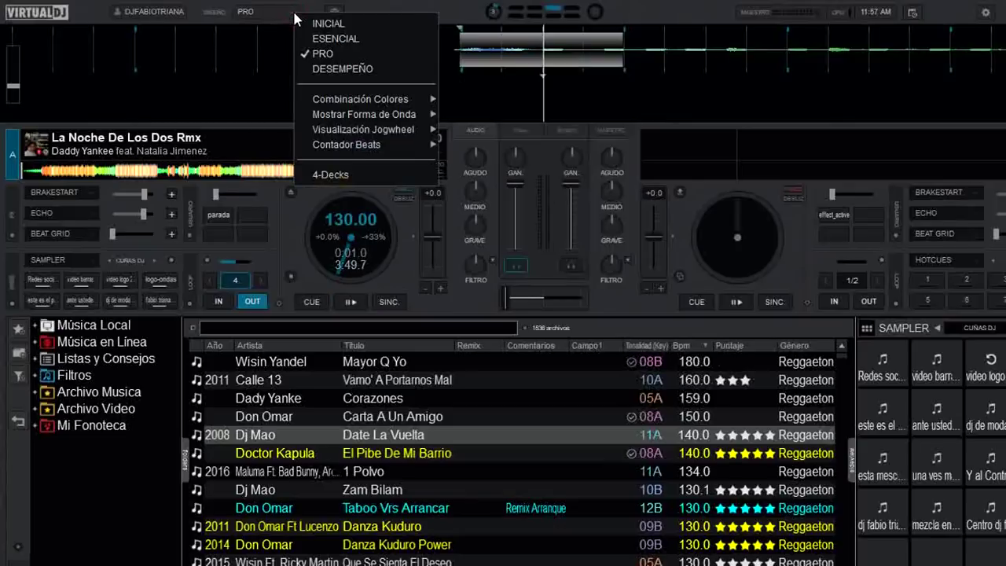
{"action": "mouse_move", "coordinate": [402, 116]}
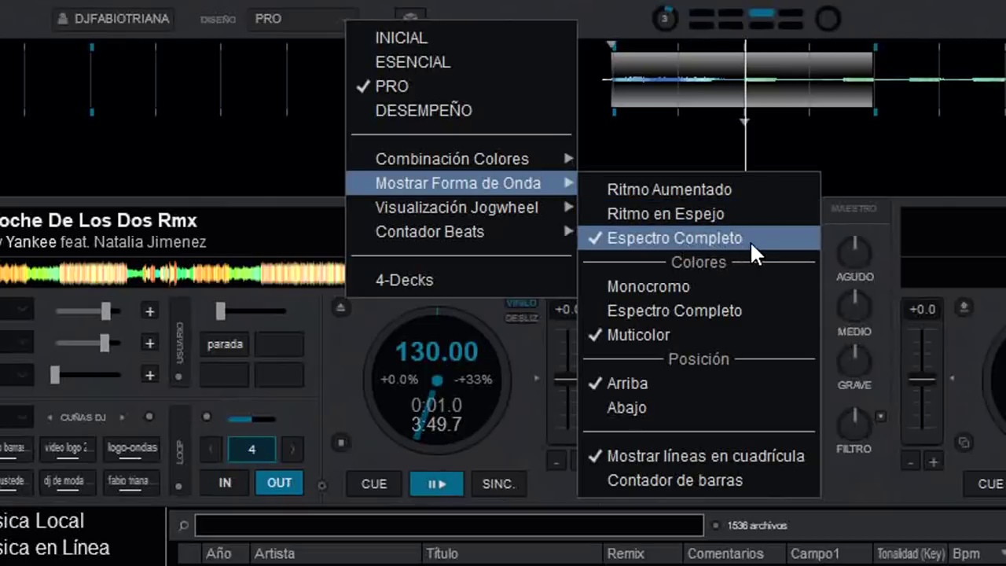
{"action": "left_click", "coordinate": [684, 285]}
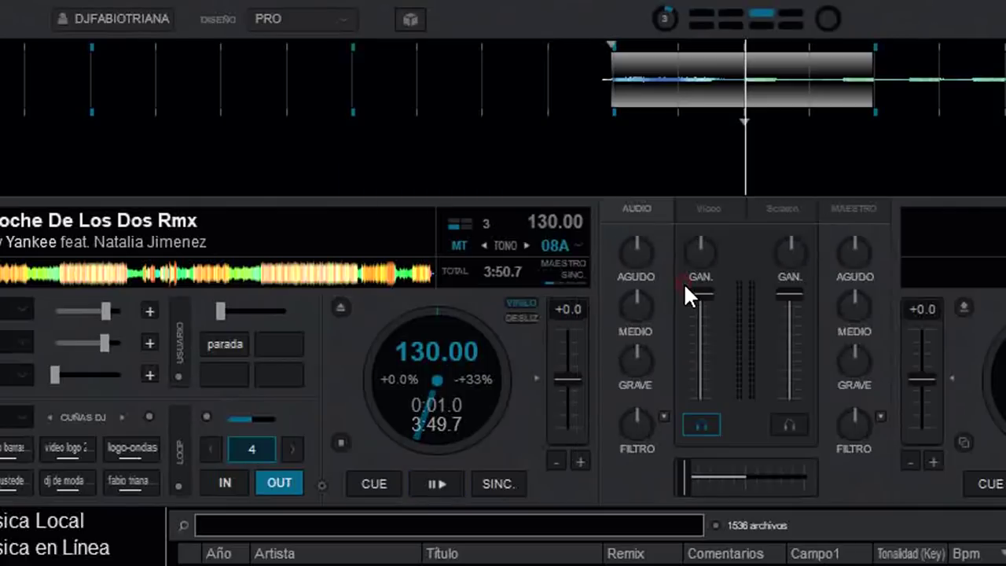
{"action": "left_click", "coordinate": [437, 484]}
{"action": "left_click", "coordinate": [391, 488]}
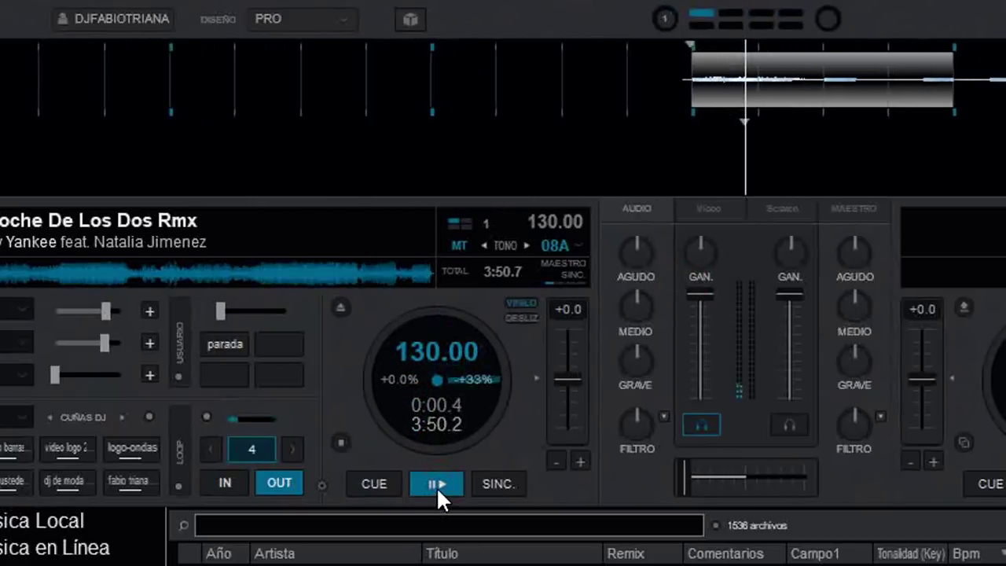
{"action": "left_click", "coordinate": [437, 481]}
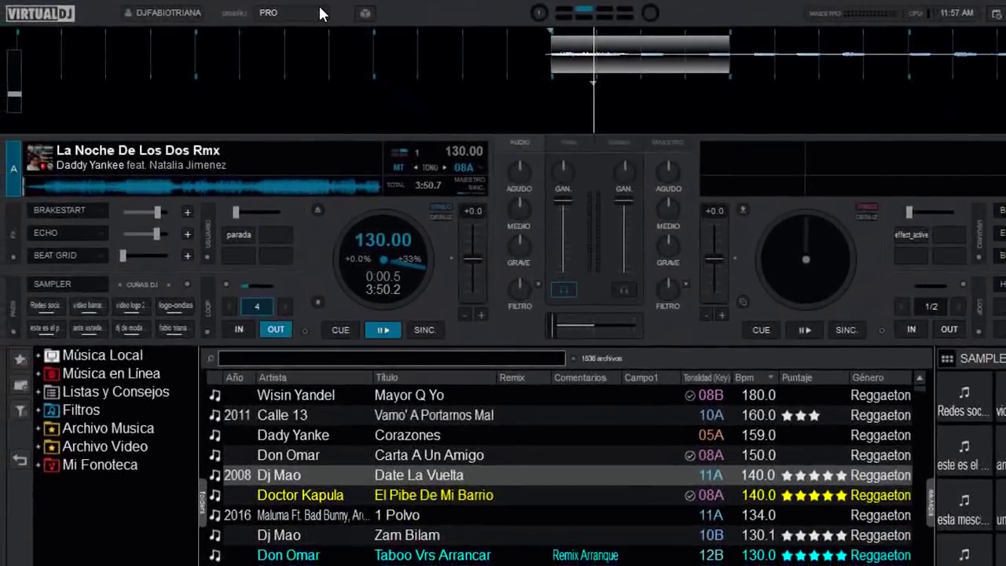
Step: Set the waveform colours to Espectro Completo while keeping the PRO layout
{"action": "left_click", "coordinate": [330, 15]}
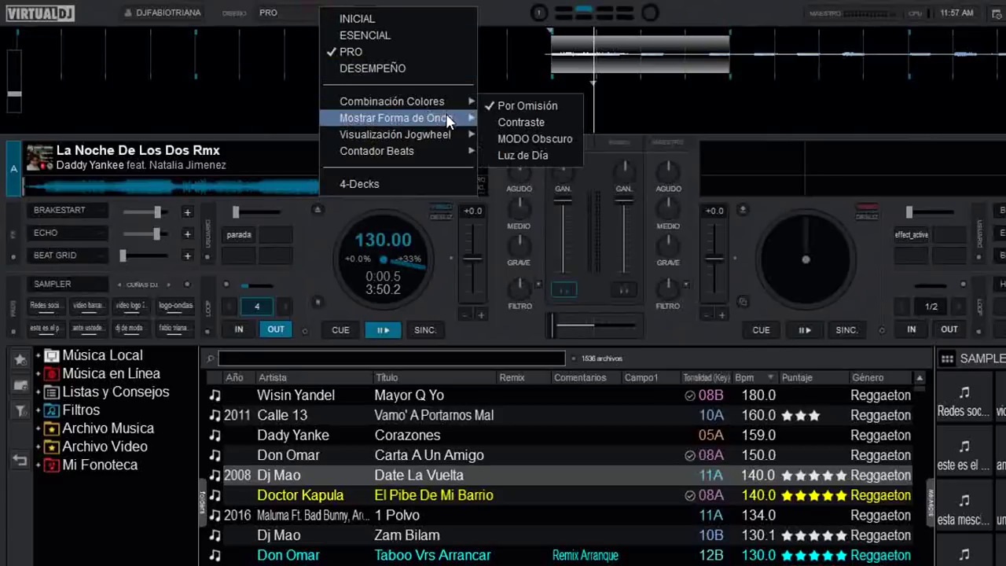
{"action": "mouse_move", "coordinate": [446, 117]}
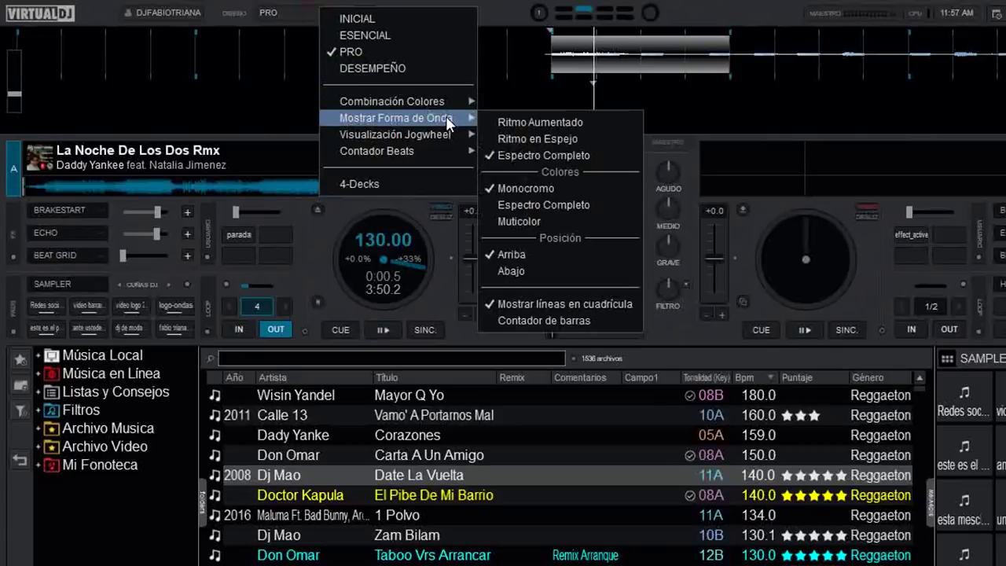
{"action": "left_click", "coordinate": [586, 206]}
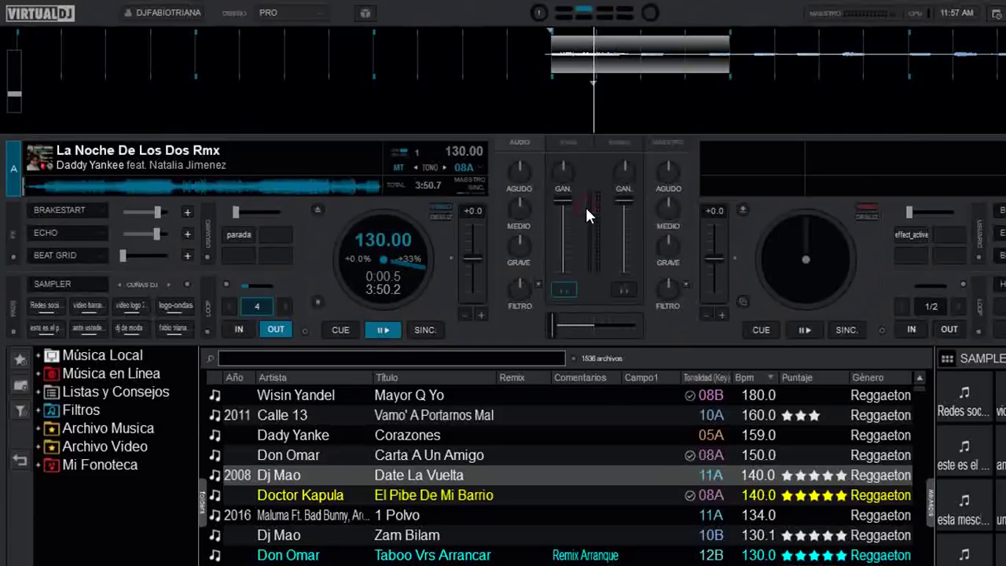
Step: Stop deck A and return it to the start of its track, and load El Pibe De Mi Barrio onto deck B
{"action": "left_click", "coordinate": [383, 329]}
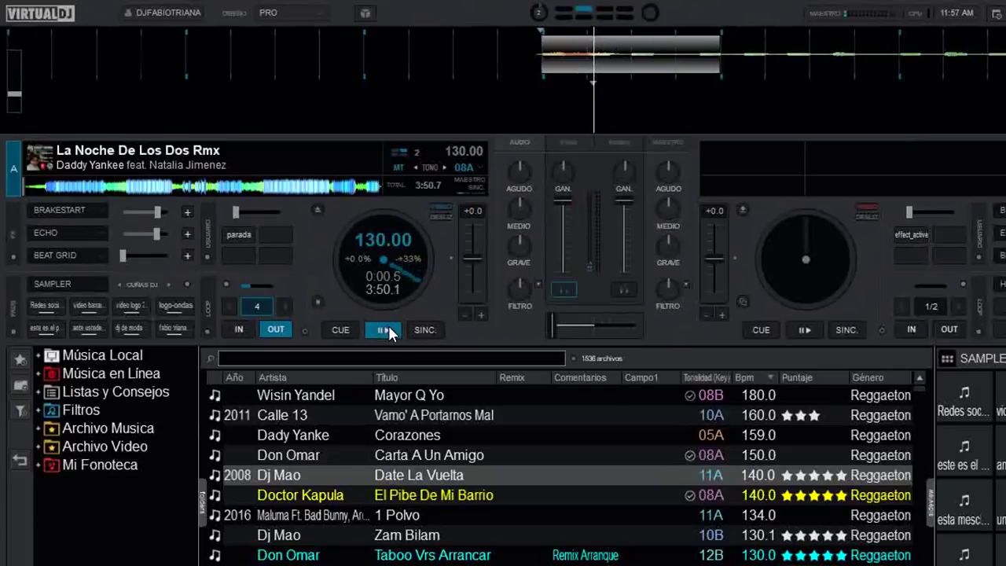
{"action": "left_click", "coordinate": [343, 332]}
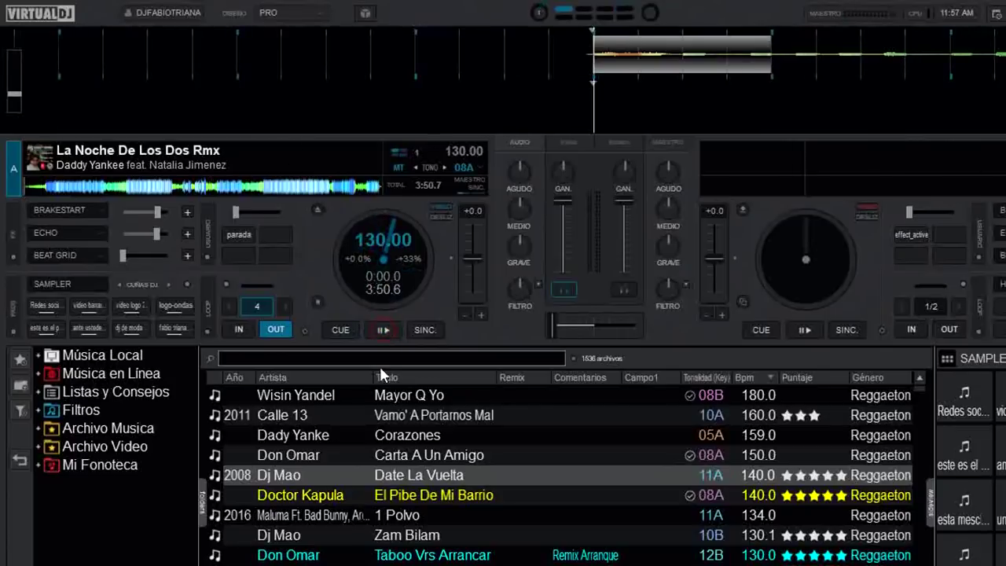
{"action": "left_click_drag", "start_coordinate": [409, 497], "coordinate": [758, 267]}
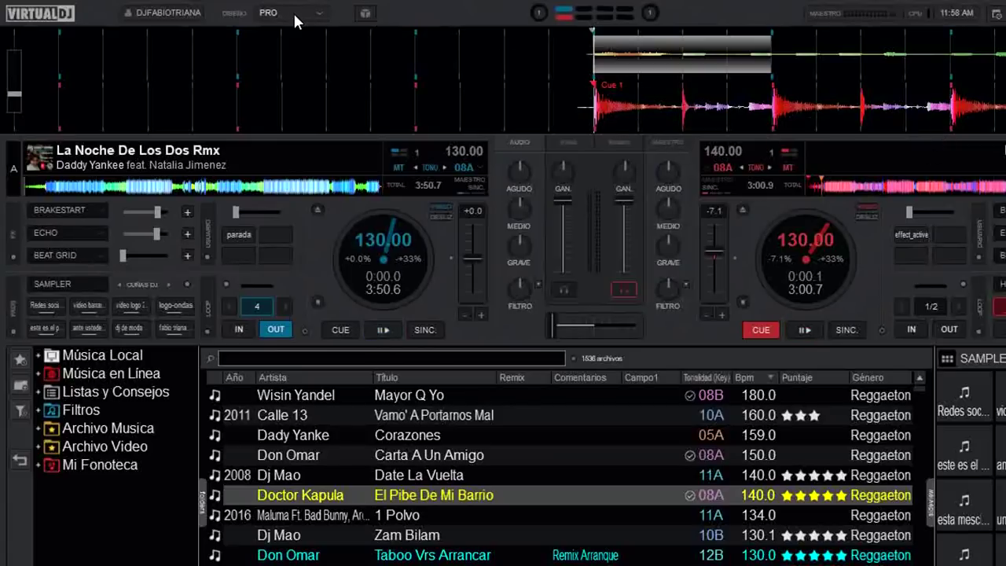
Step: Set the waveform colours to Muticolor
{"action": "left_click", "coordinate": [319, 13]}
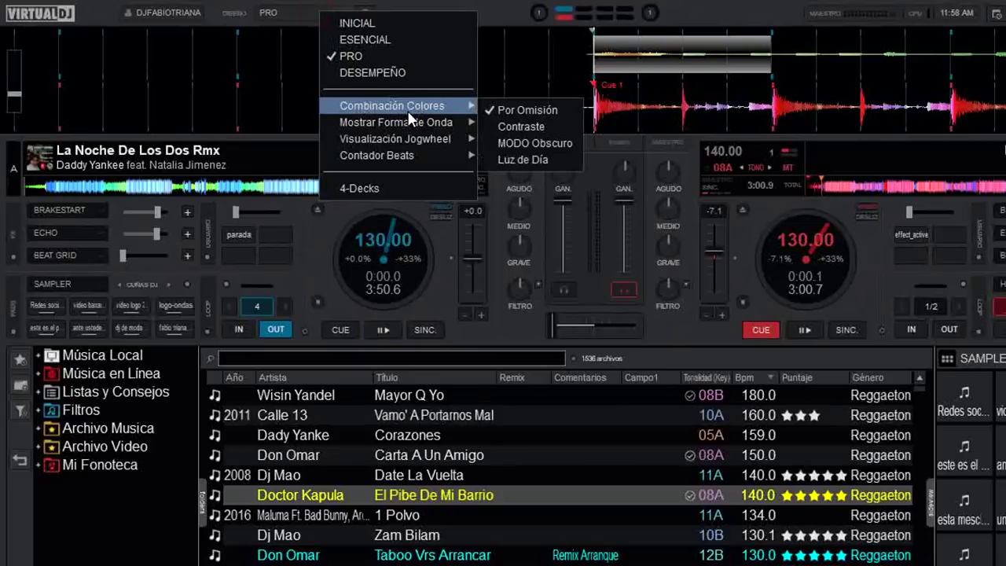
{"action": "mouse_move", "coordinate": [411, 116]}
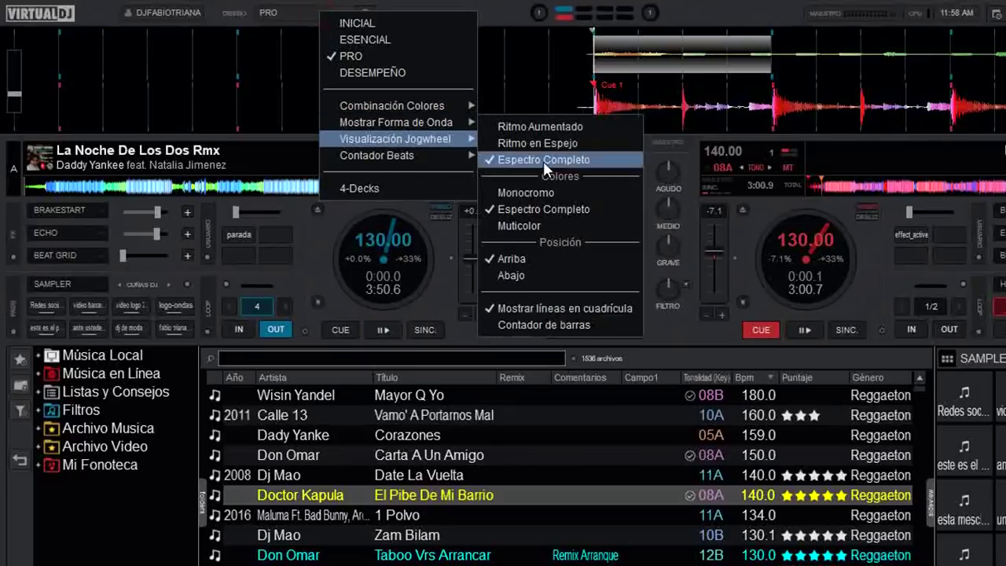
{"action": "mouse_move", "coordinate": [476, 155]}
{"action": "mouse_move", "coordinate": [463, 119]}
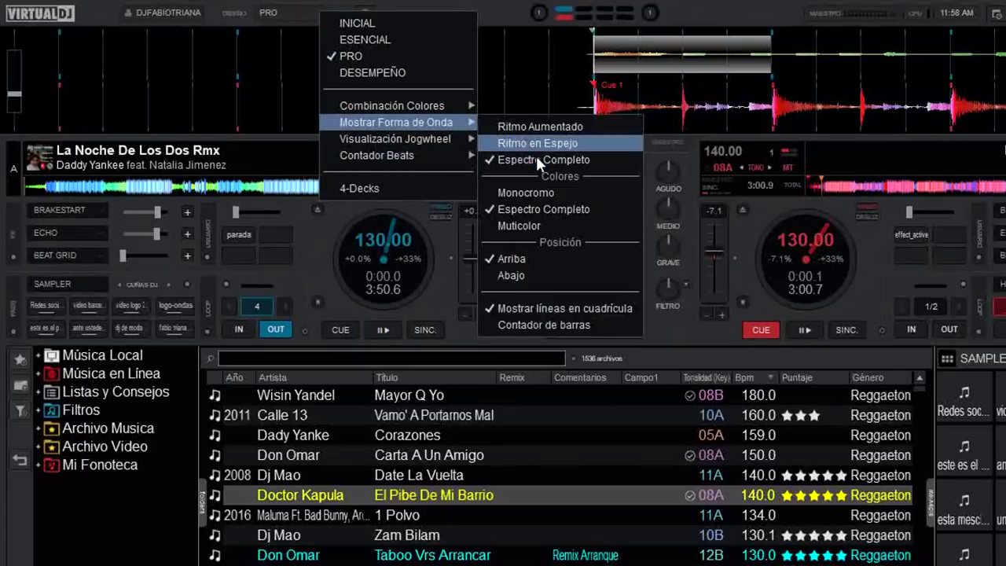
{"action": "left_click", "coordinate": [532, 227]}
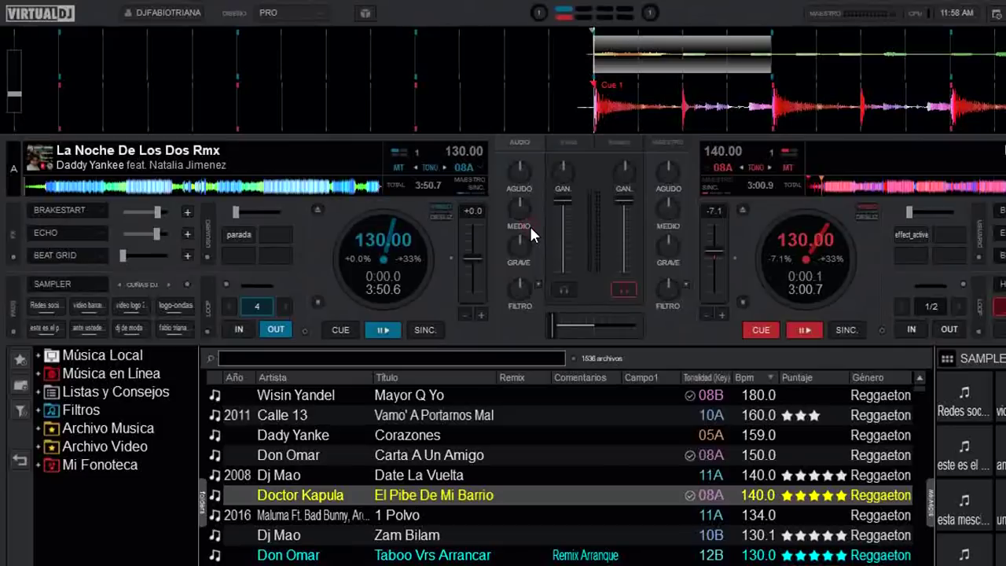
Step: Play deck A and deck B briefly from the start of their tracks
{"action": "left_click", "coordinate": [381, 329]}
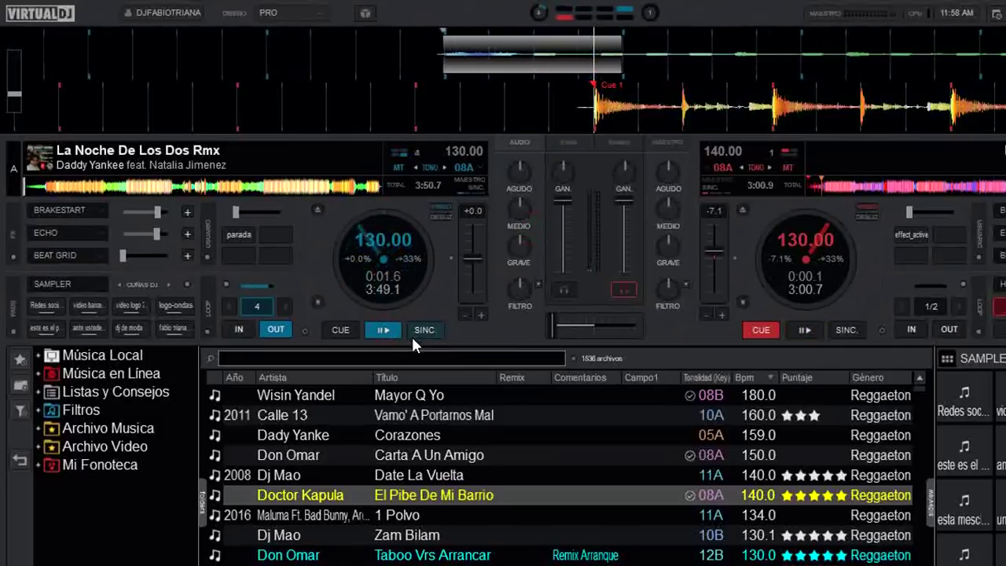
{"action": "left_click", "coordinate": [383, 330]}
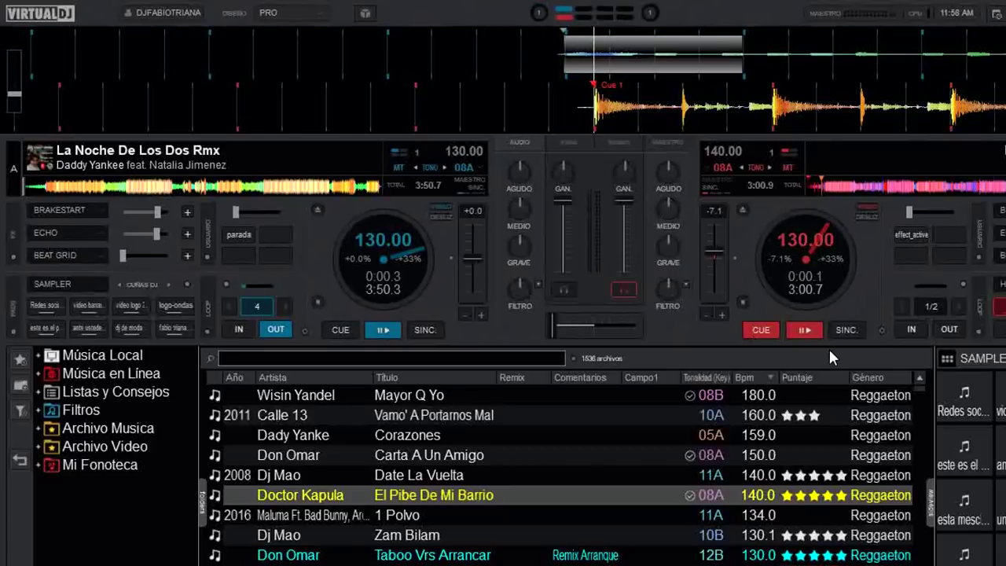
{"action": "left_click", "coordinate": [808, 331]}
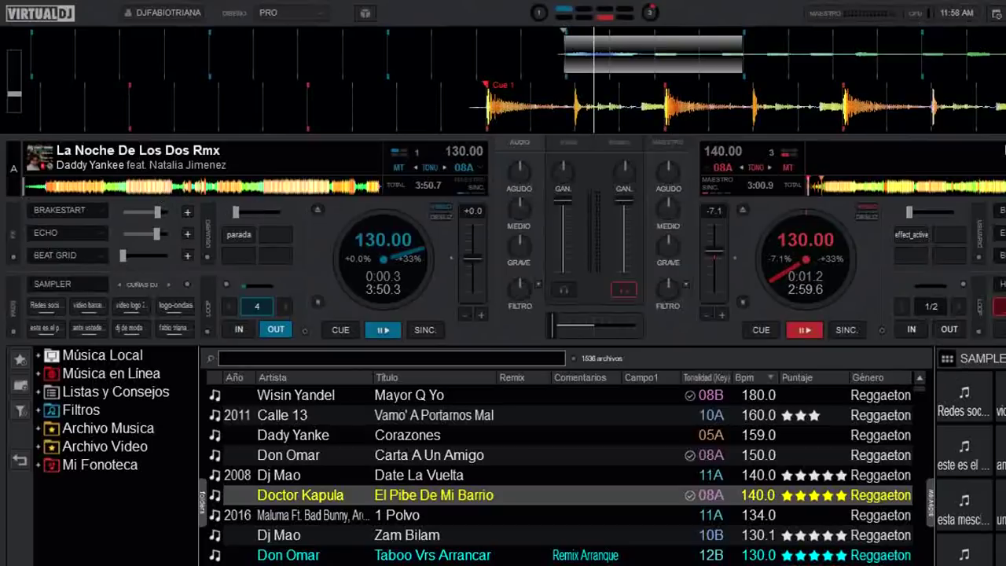
Step: Set the waveform colours to Monocromo
{"action": "left_click", "coordinate": [322, 11]}
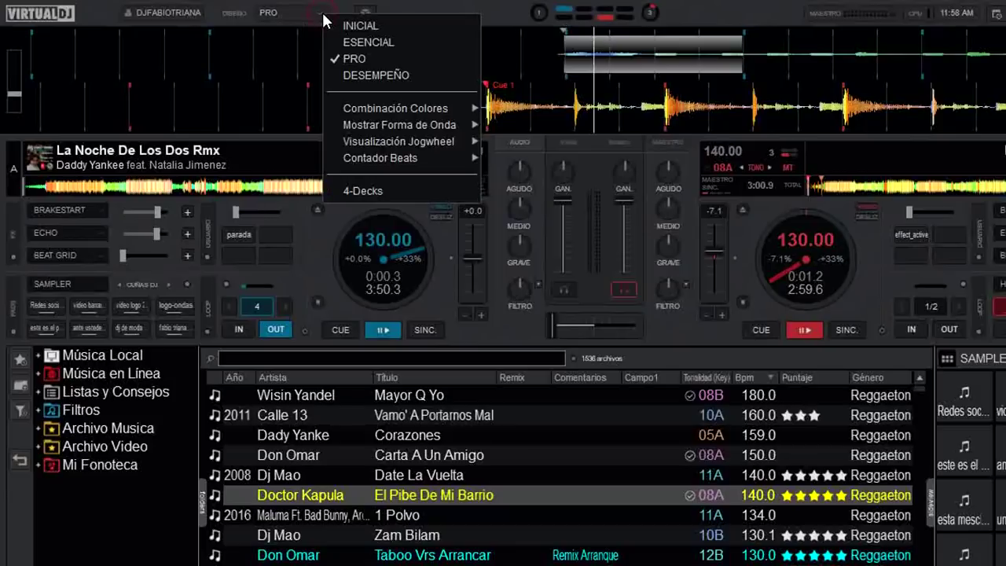
{"action": "mouse_move", "coordinate": [431, 123]}
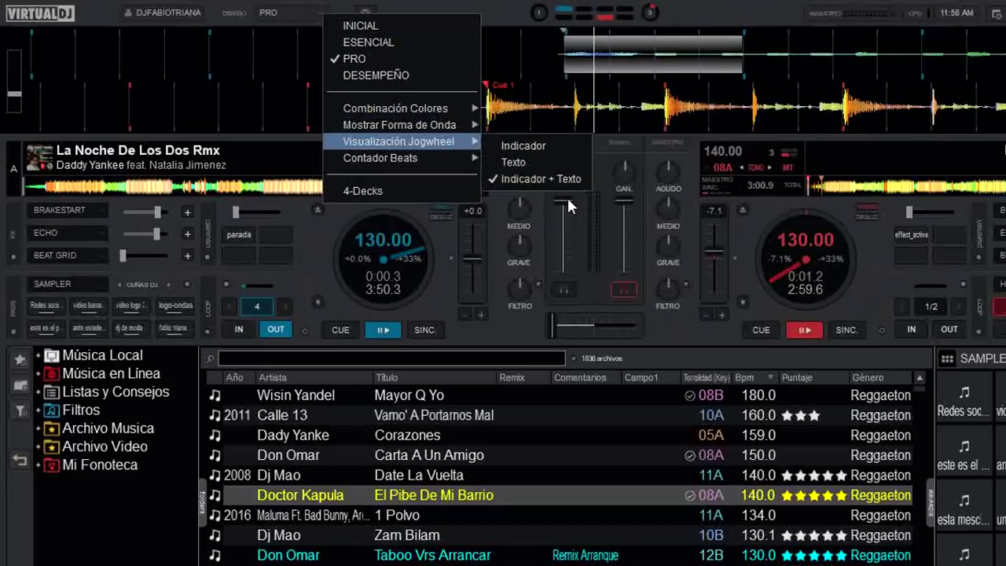
{"action": "mouse_move", "coordinate": [462, 123]}
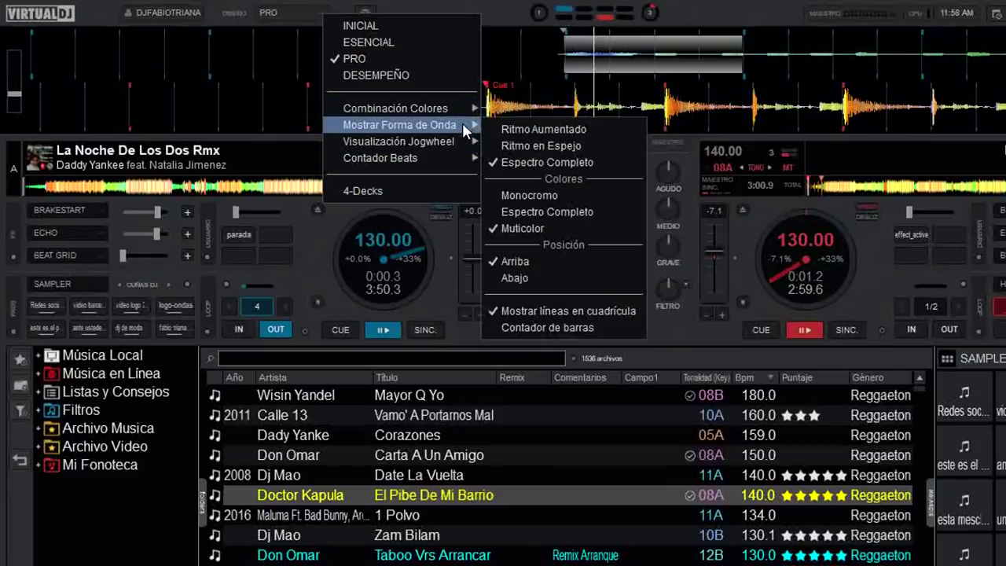
{"action": "left_click", "coordinate": [602, 195]}
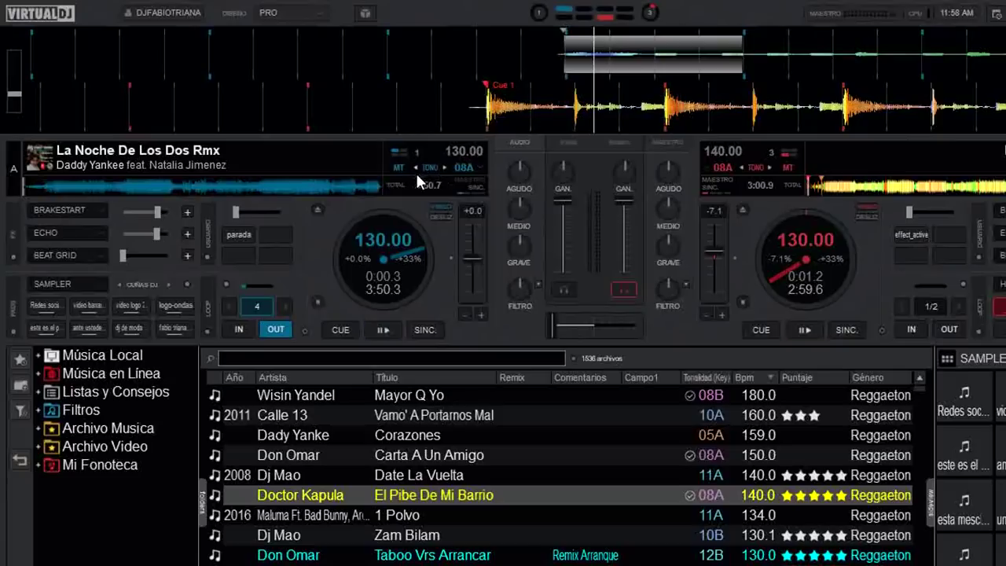
Step: Set the waveform position to Abajo so the waveforms sit below the decks
{"action": "left_click", "coordinate": [321, 13]}
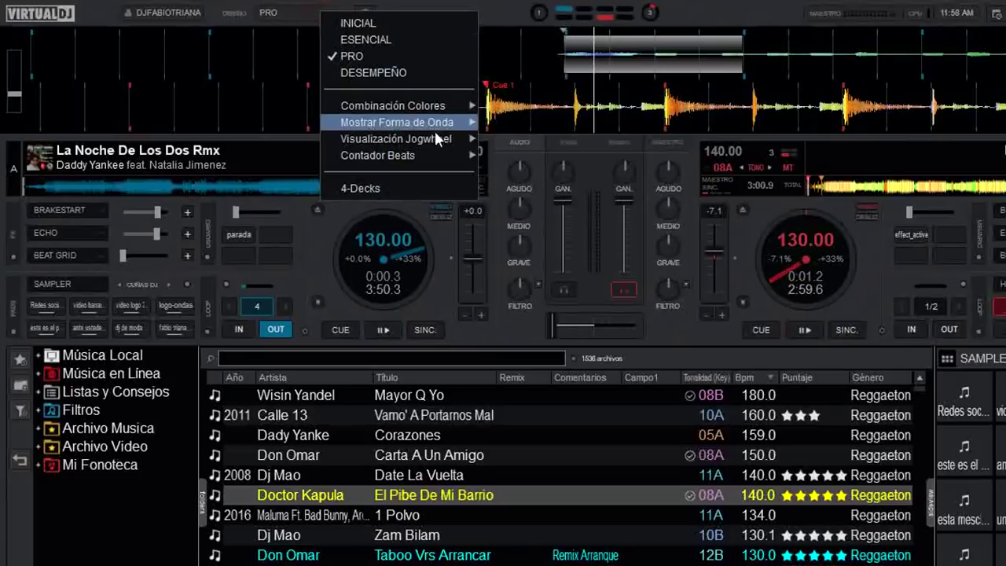
{"action": "mouse_move", "coordinate": [437, 122]}
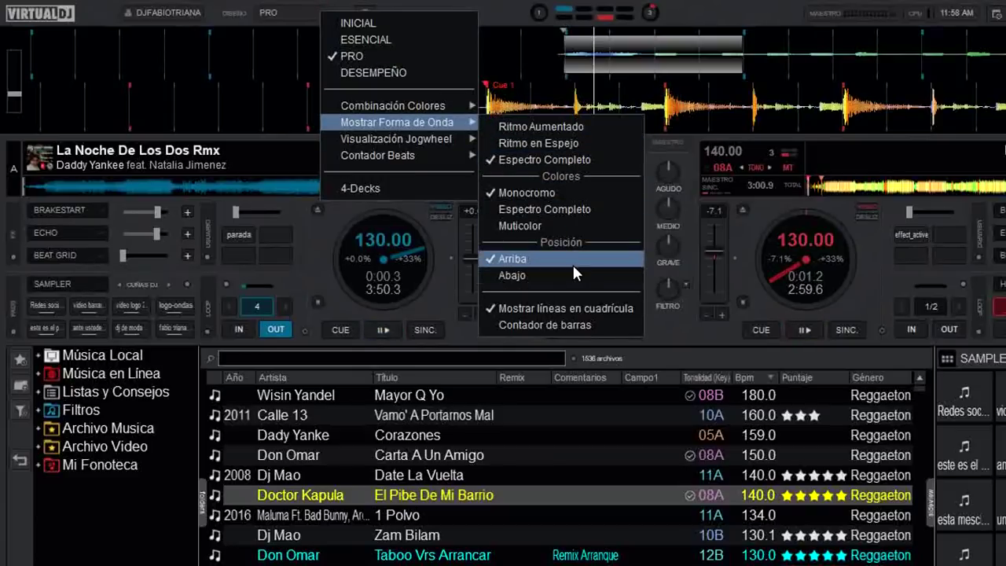
{"action": "left_click", "coordinate": [515, 275]}
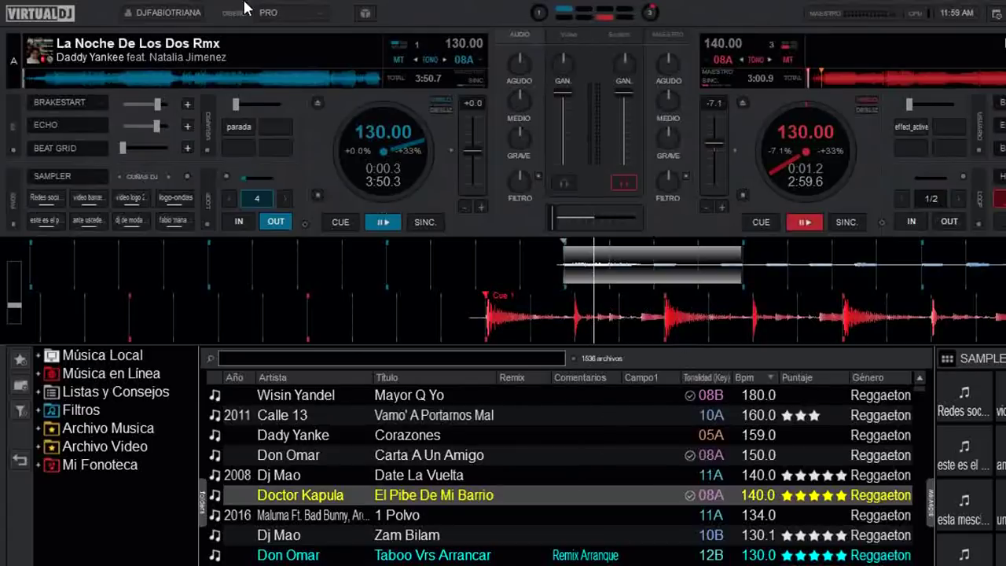
Step: Turn on the Contador de barras option for the waveform display
{"action": "left_click", "coordinate": [318, 14]}
{"action": "mouse_move", "coordinate": [397, 126]}
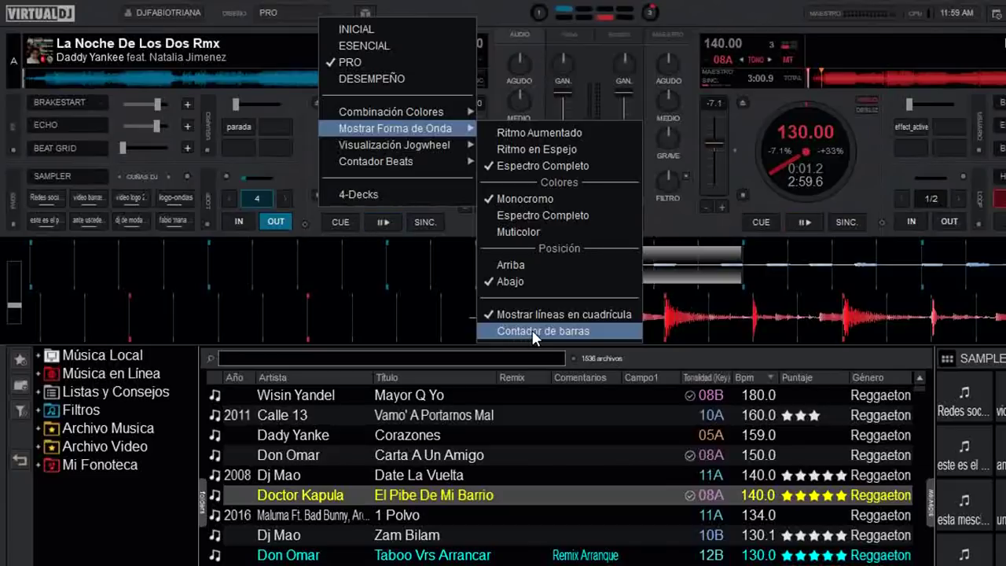
{"action": "left_click", "coordinate": [574, 331]}
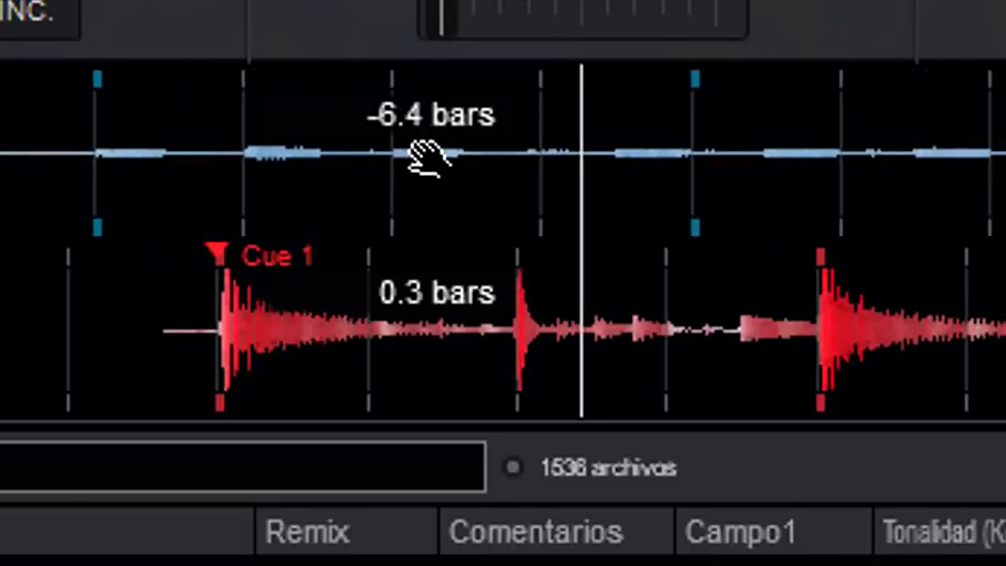
Step: Move deck A's track forward in its waveform to watch the bar counter, and check the waveform display options
{"action": "scroll", "coordinate": [427, 157], "scroll_direction": "down", "scroll_amount": 3}
{"action": "scroll", "coordinate": [427, 157], "scroll_direction": "down", "scroll_amount": 3}
{"action": "scroll", "coordinate": [419, 155], "scroll_direction": "down", "scroll_amount": 3}
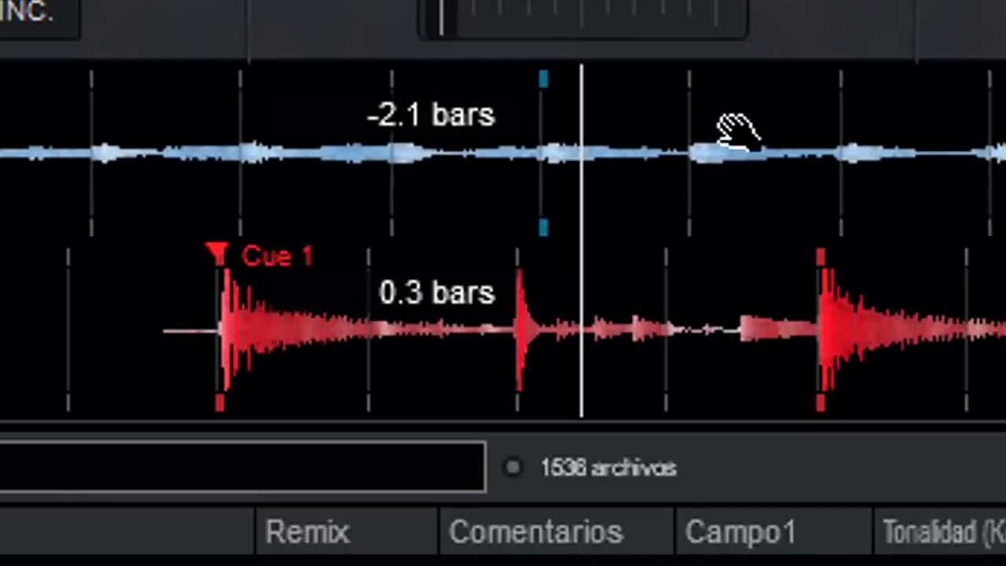
{"action": "scroll", "coordinate": [533, 202], "scroll_direction": "down", "scroll_amount": 3}
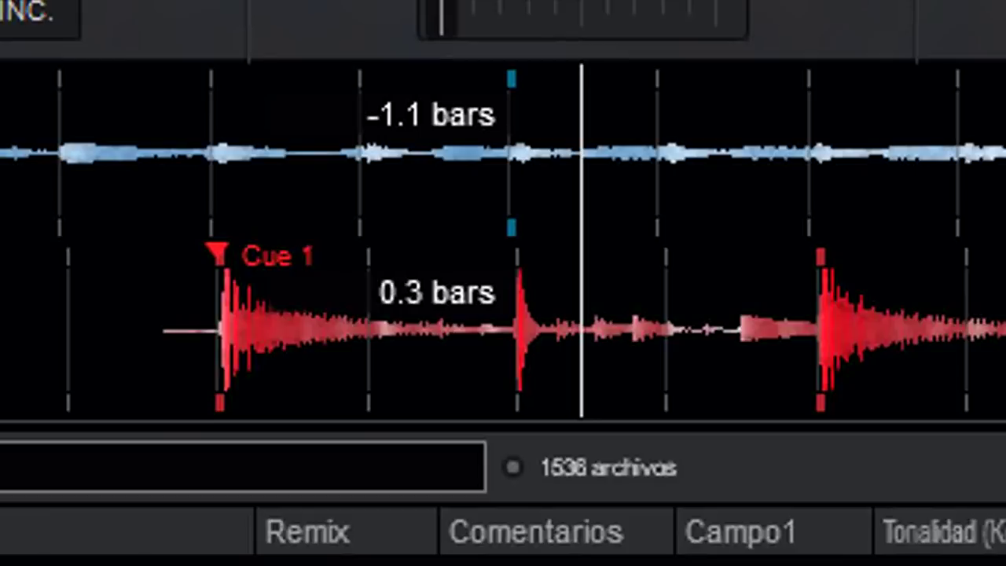
{"action": "right_click", "coordinate": [197, 397]}
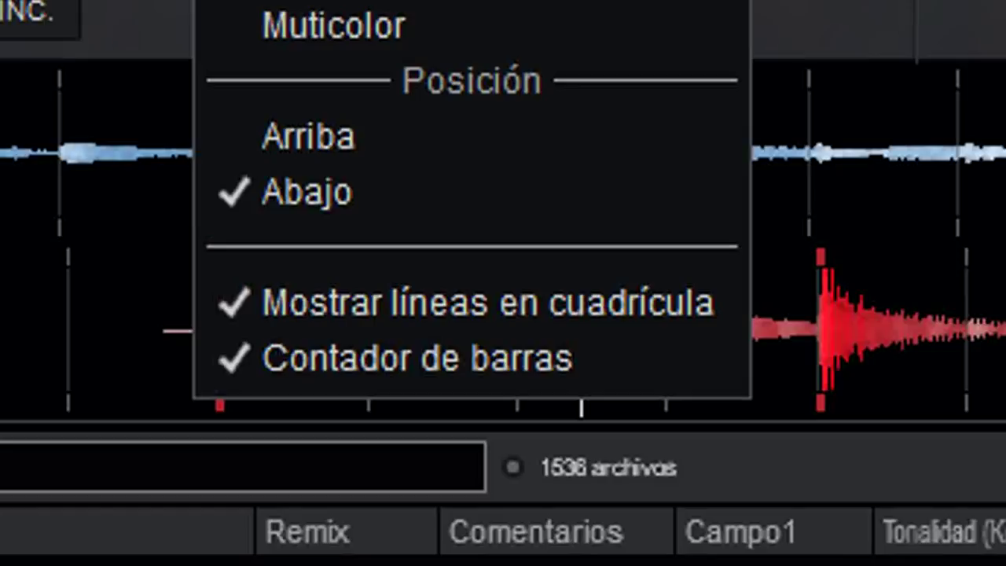
{"action": "key", "text": "Escape"}
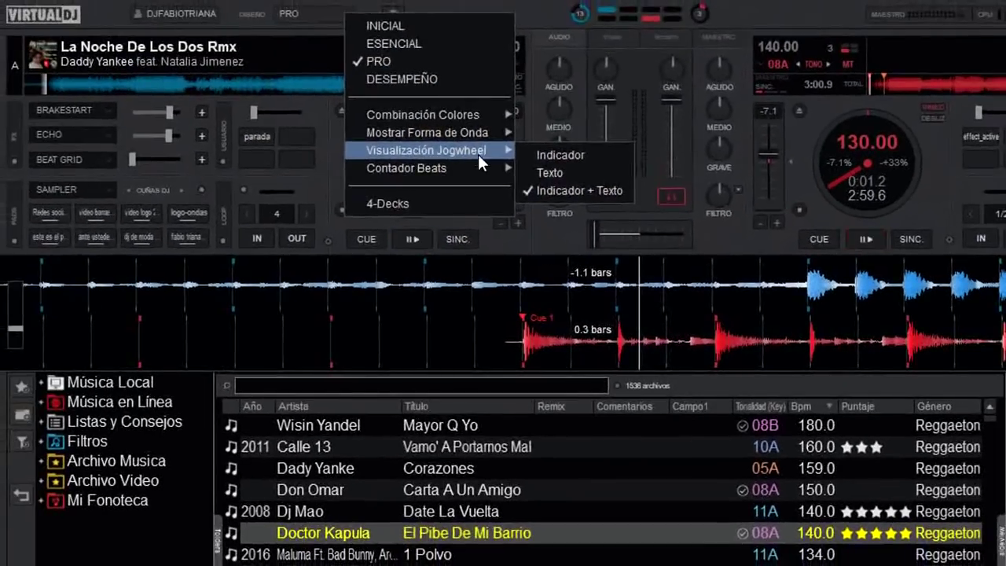
Step: Preview the Indicador jogwheel display while turning deck A's jogwheel slightly, and switch the display to Texto
{"action": "left_click", "coordinate": [585, 155]}
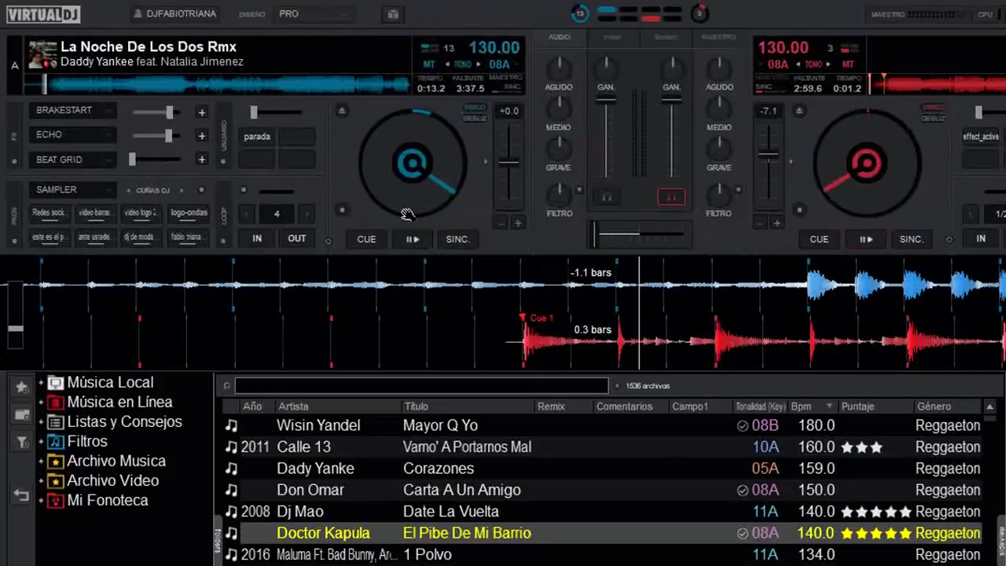
{"action": "left_click", "coordinate": [445, 196]}
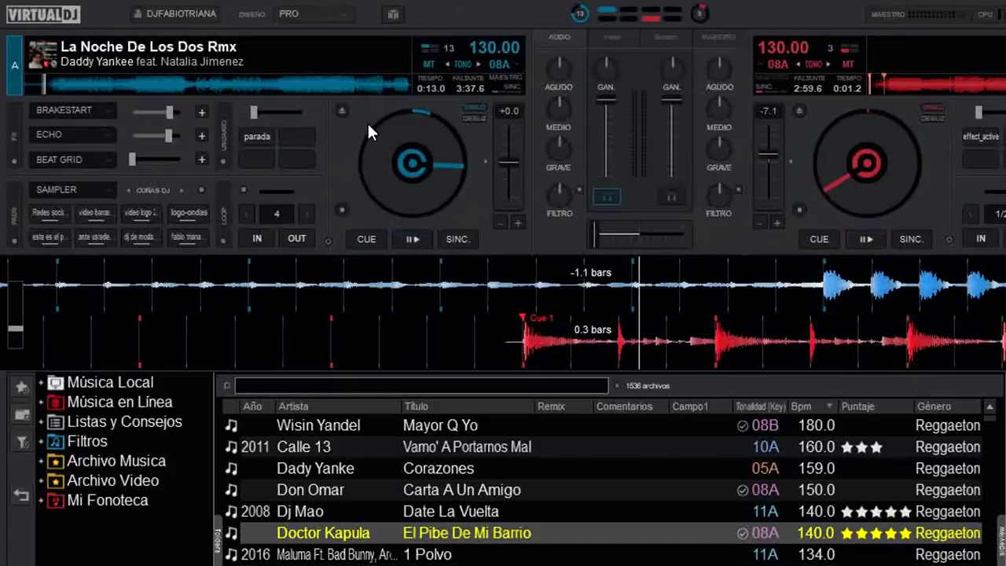
{"action": "left_click", "coordinate": [343, 15]}
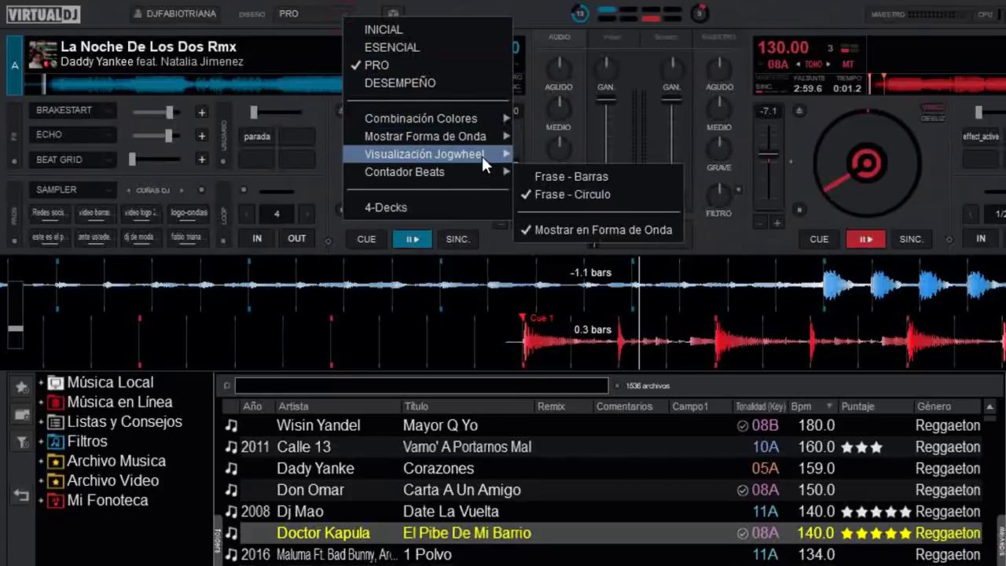
{"action": "mouse_move", "coordinate": [483, 154]}
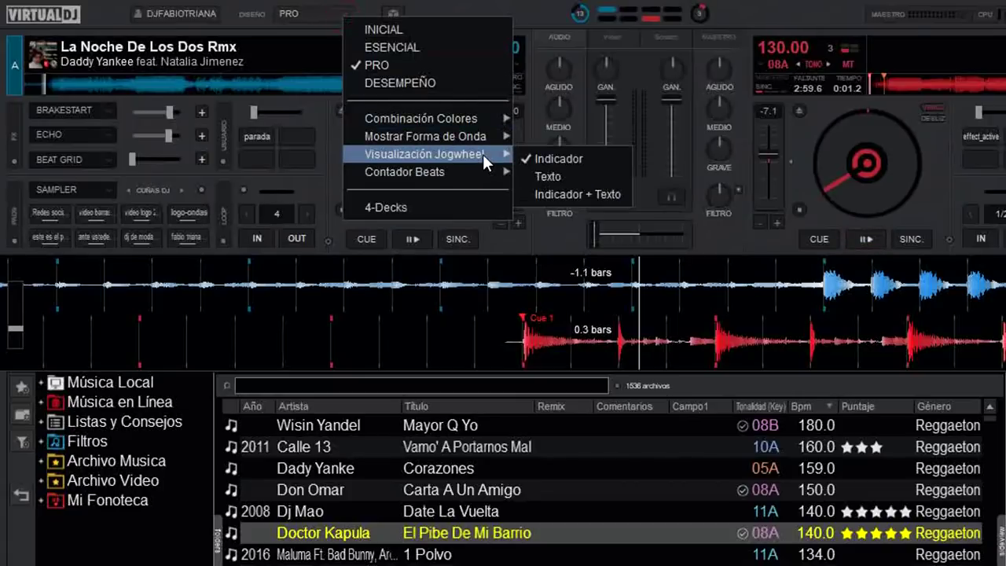
{"action": "left_click", "coordinate": [571, 177]}
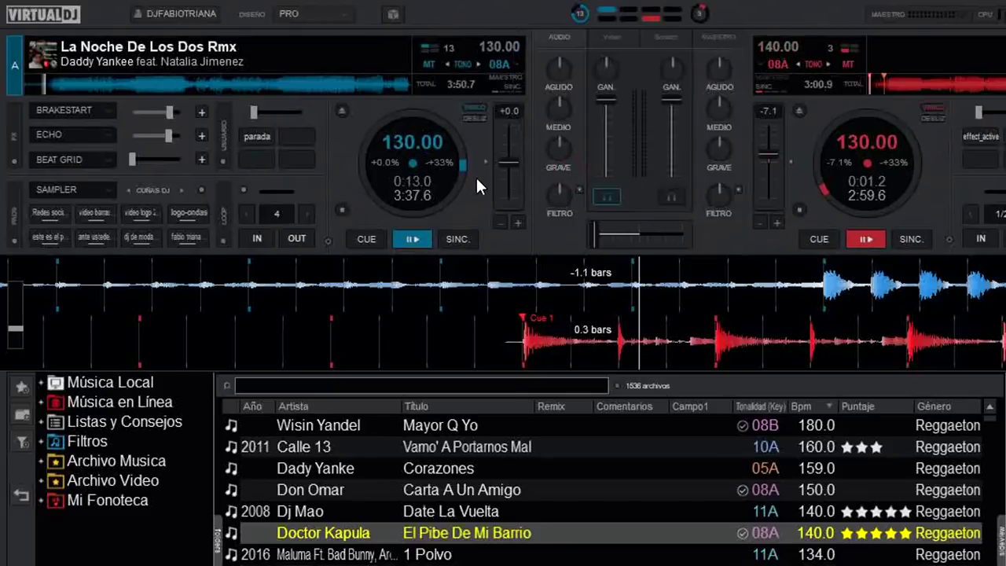
Step: Set the jogwheel display to Indicador + Texto
{"action": "left_click", "coordinate": [338, 13]}
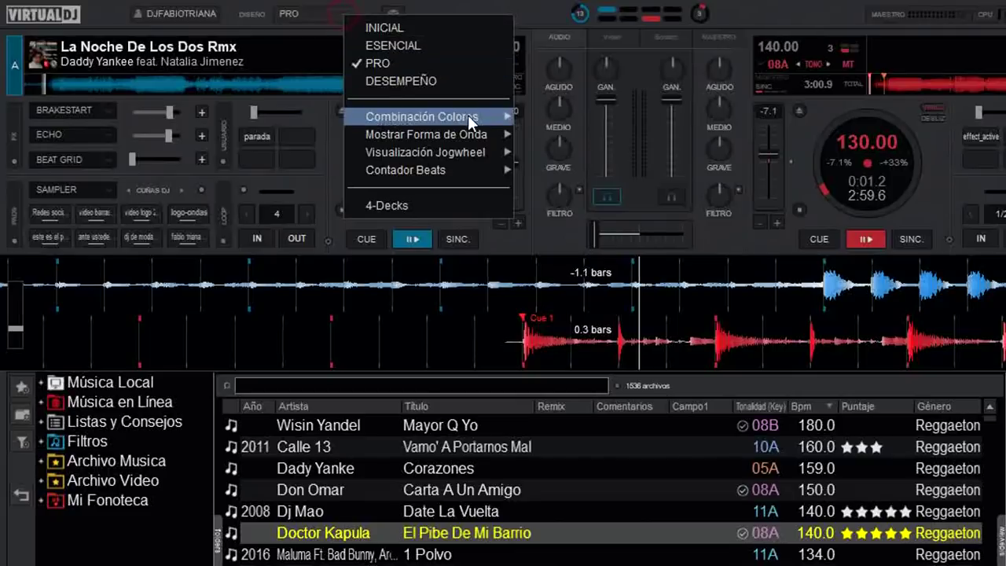
{"action": "mouse_move", "coordinate": [476, 125]}
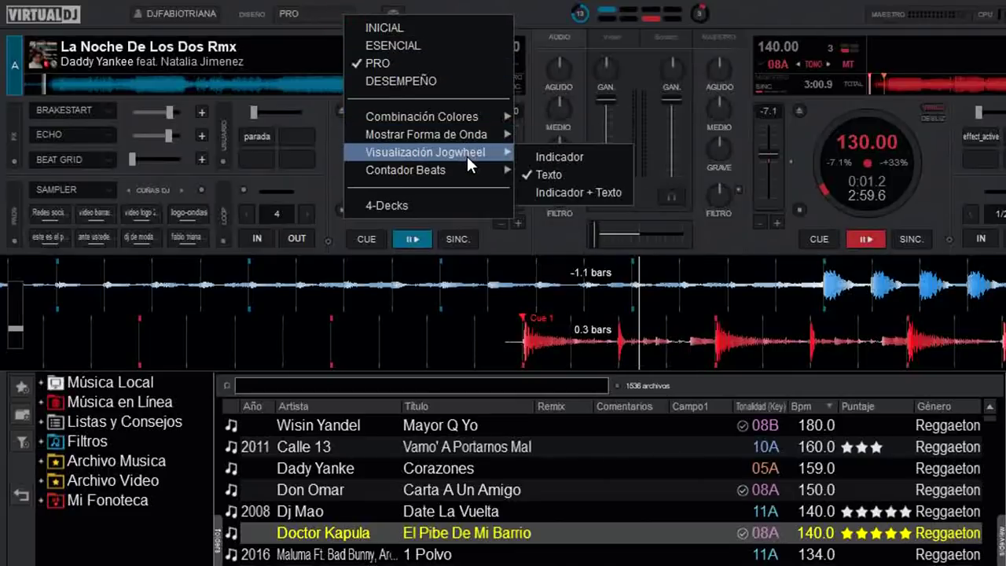
{"action": "left_click", "coordinate": [592, 193]}
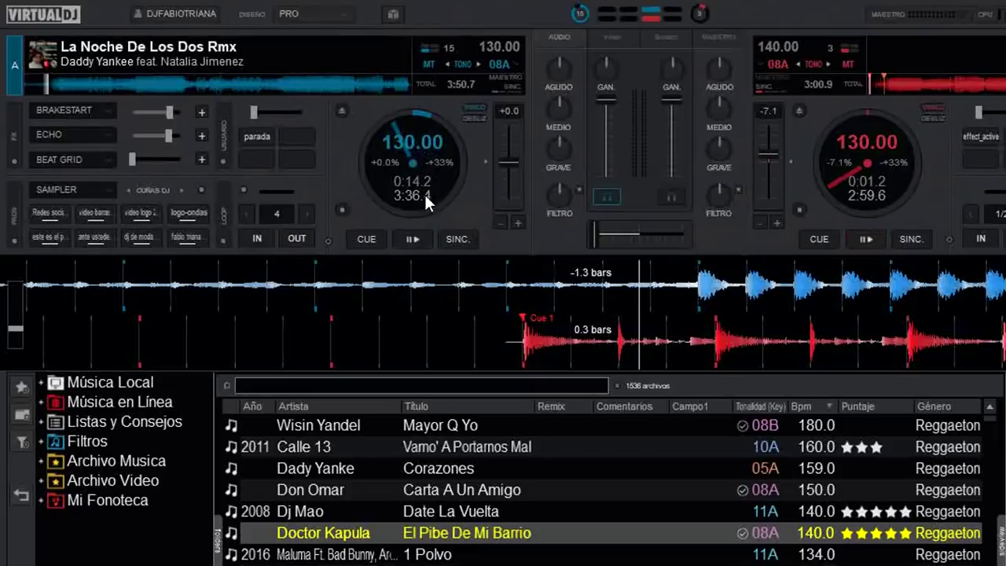
Step: Set the beat counter to Frase - Barras and set a cue point at deck A's current position
{"action": "left_click", "coordinate": [345, 15]}
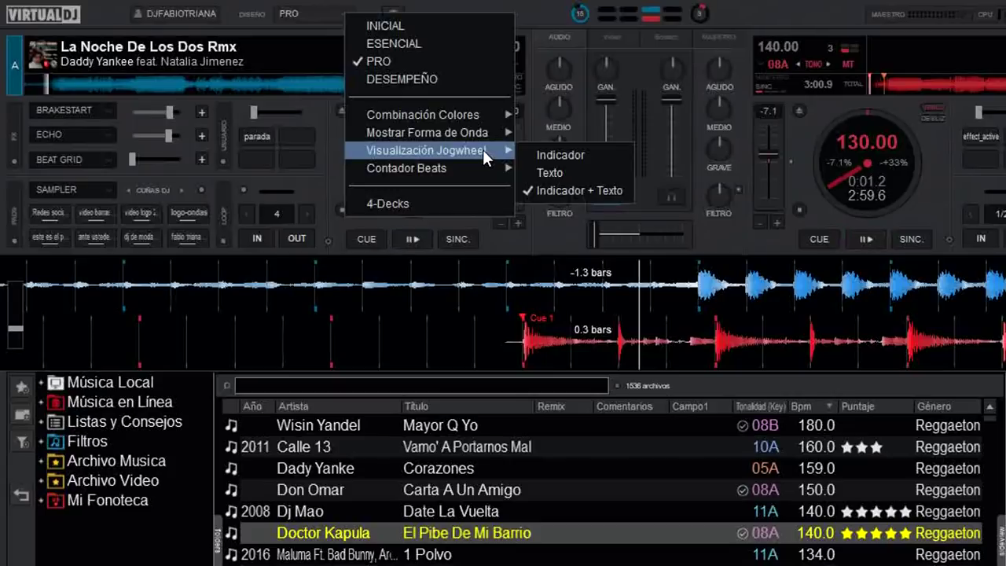
{"action": "mouse_move", "coordinate": [400, 170]}
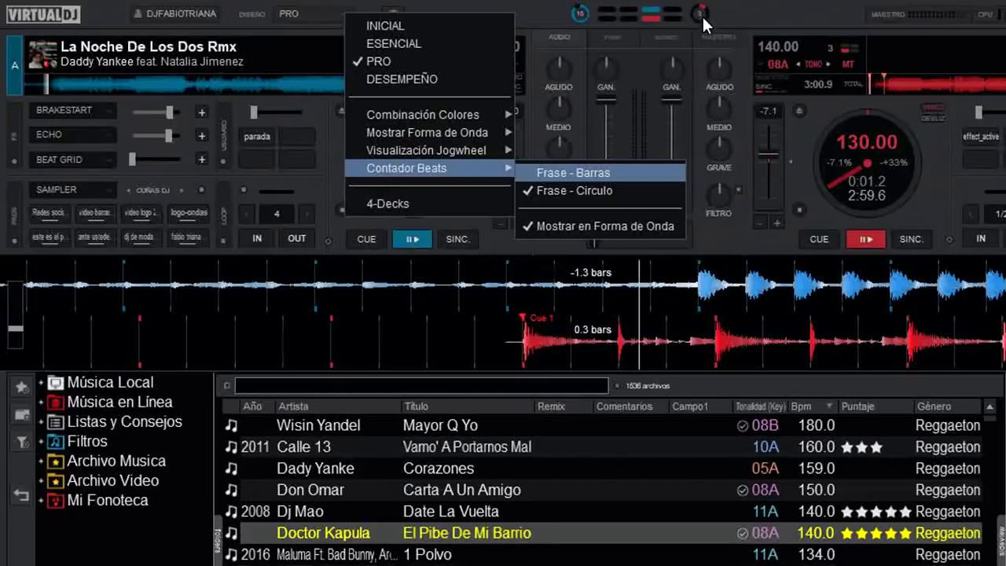
{"action": "left_click", "coordinate": [595, 173]}
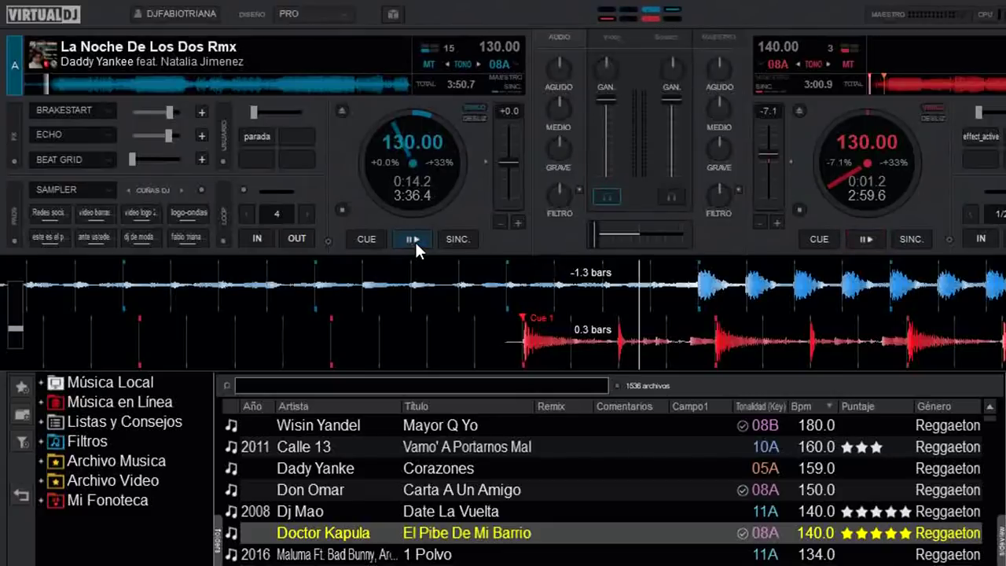
{"action": "left_click", "coordinate": [366, 241]}
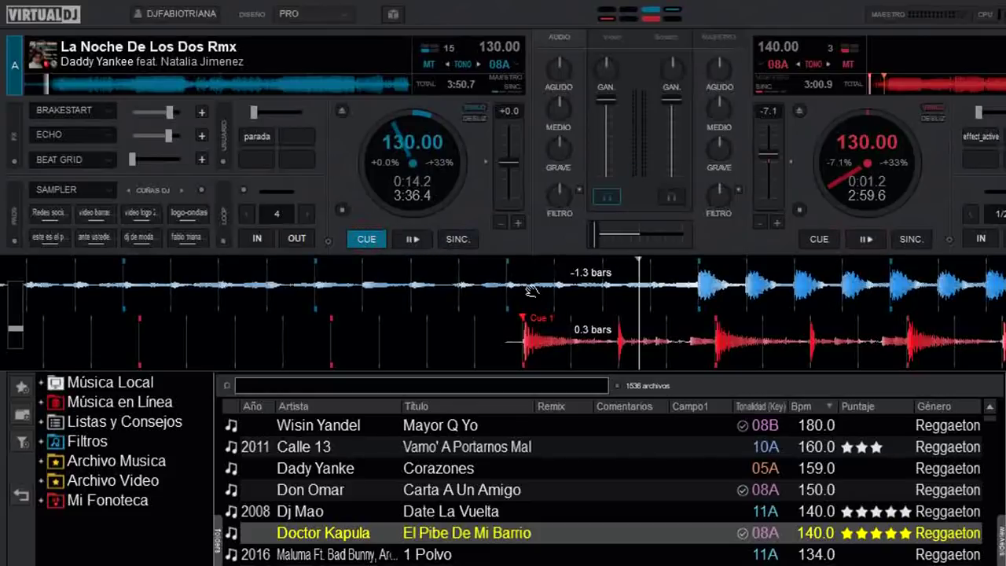
Step: Move deck A's track back to its beginning in the waveform and play it briefly to watch the beat counter
{"action": "scroll", "coordinate": [319, 279], "scroll_direction": "up", "scroll_amount": 4}
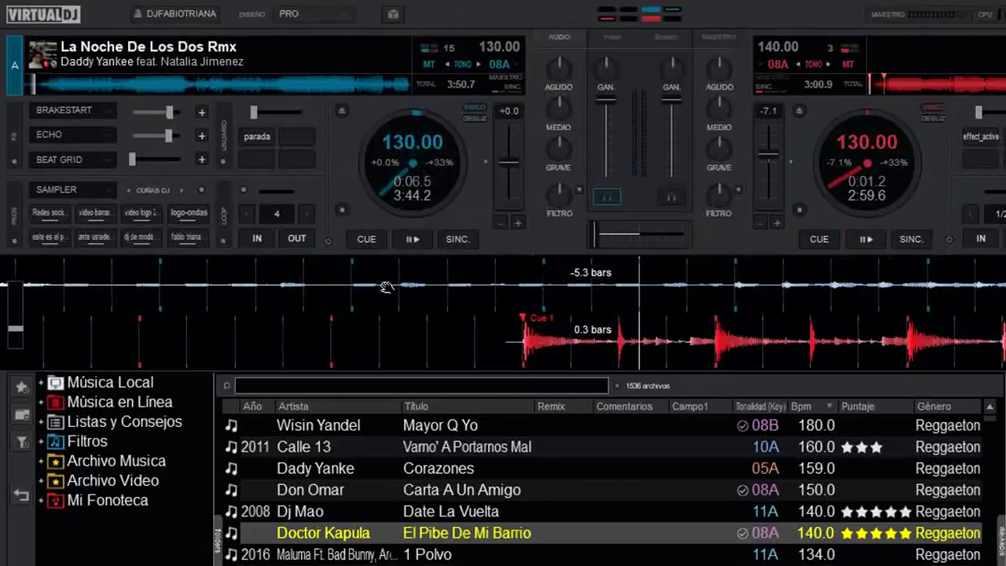
{"action": "left_click_drag", "start_coordinate": [173, 269], "coordinate": [960, 345]}
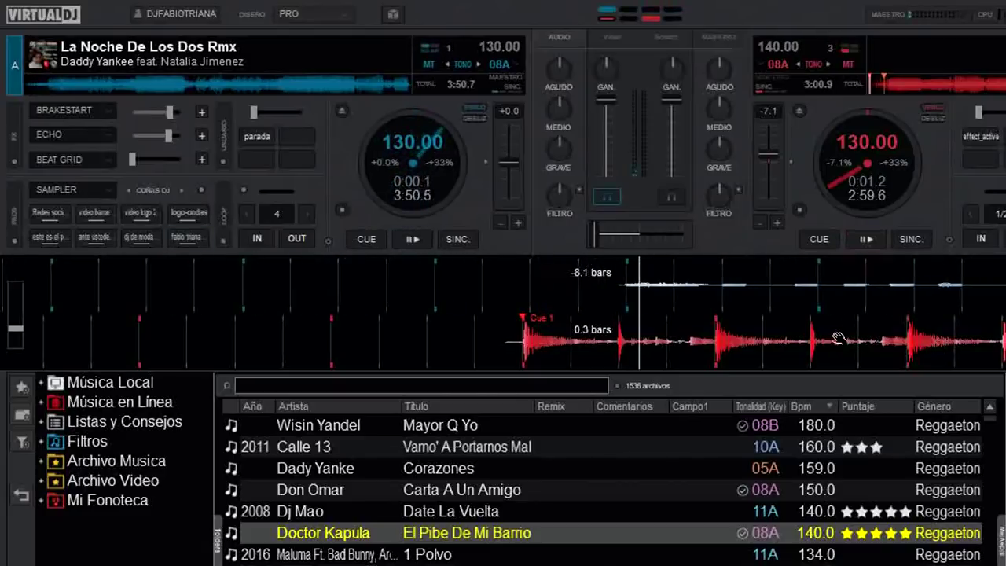
{"action": "left_click", "coordinate": [419, 241]}
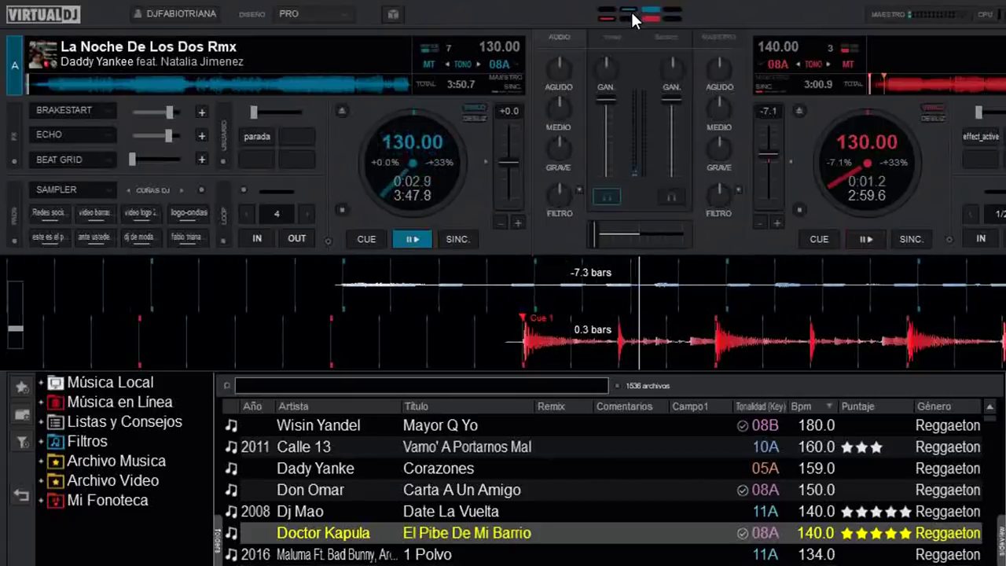
{"action": "left_click", "coordinate": [668, 11]}
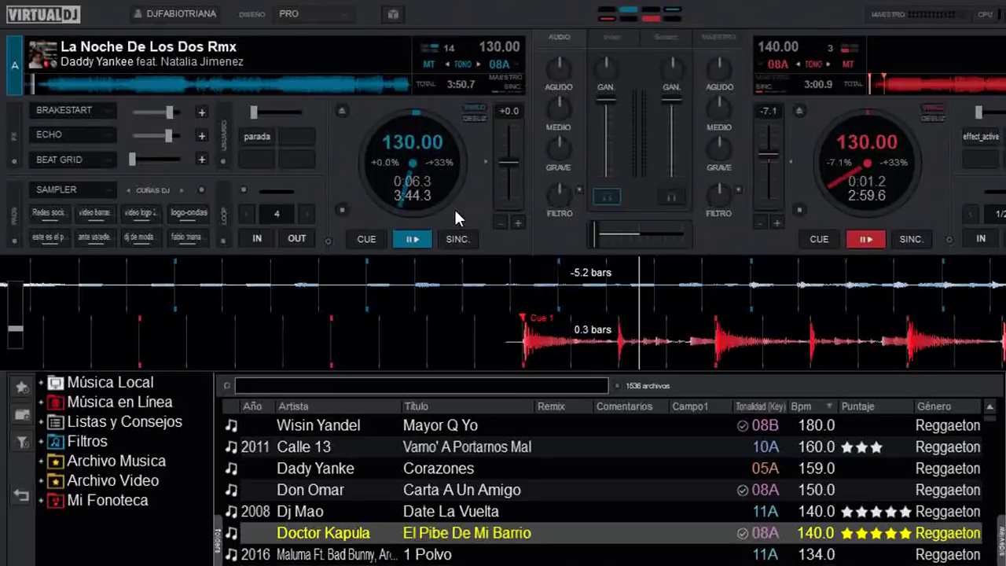
Step: Set the beat counter to Frase - Circulo
{"action": "left_click", "coordinate": [341, 13]}
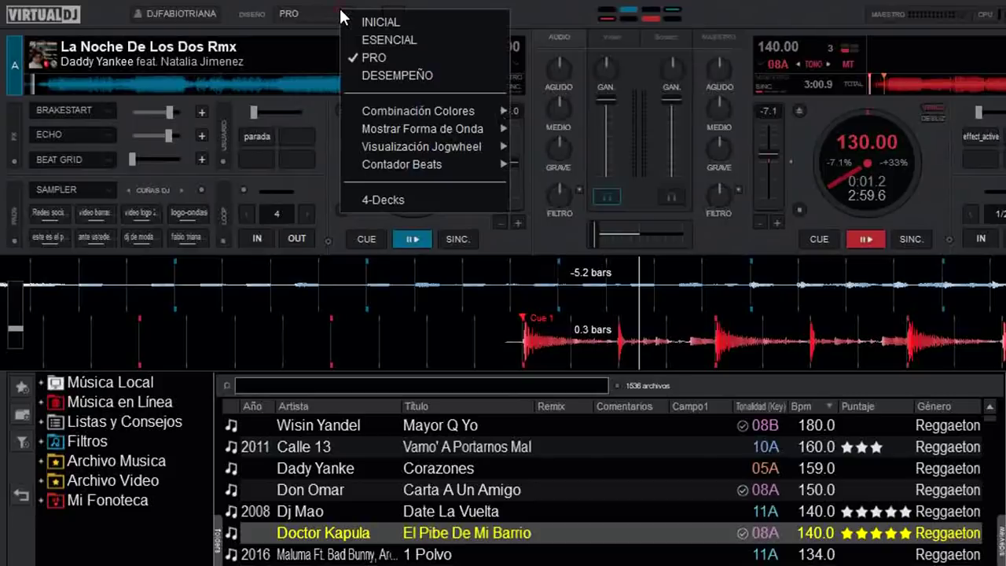
{"action": "mouse_move", "coordinate": [453, 148]}
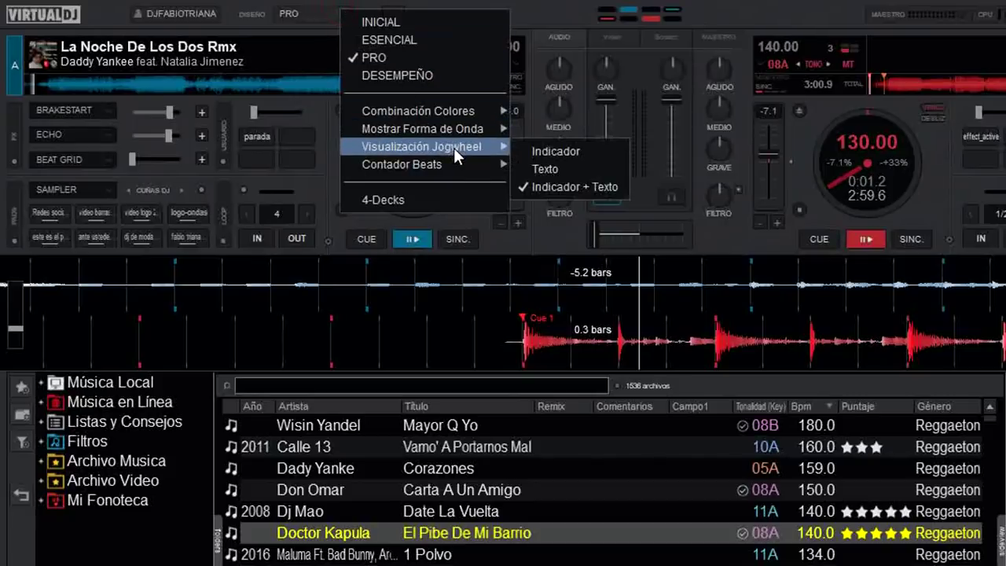
{"action": "mouse_move", "coordinate": [488, 166]}
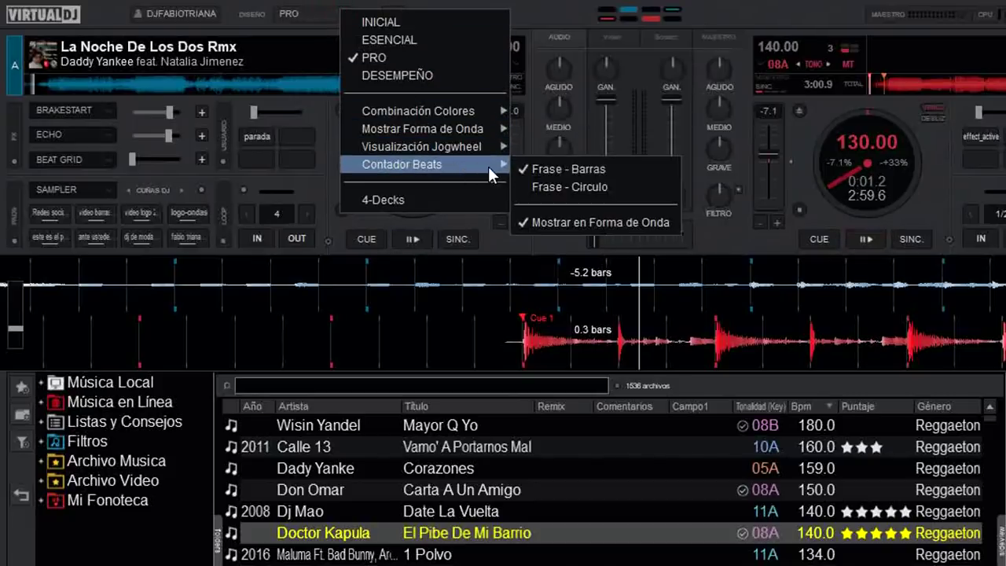
{"action": "left_click", "coordinate": [627, 186]}
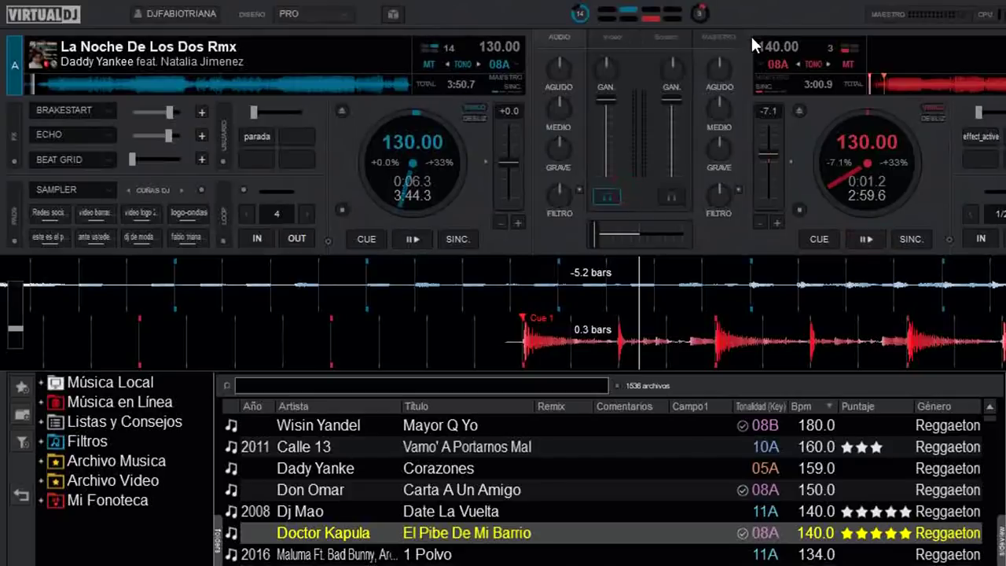
Step: Switch the PRO layout to 4-Decks
{"action": "left_click", "coordinate": [341, 13]}
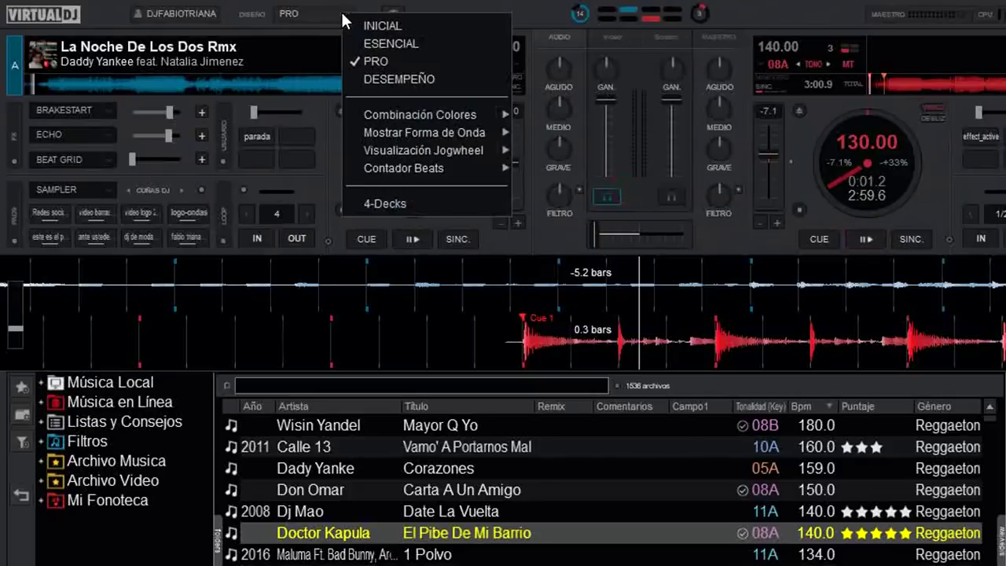
{"action": "left_click", "coordinate": [447, 202]}
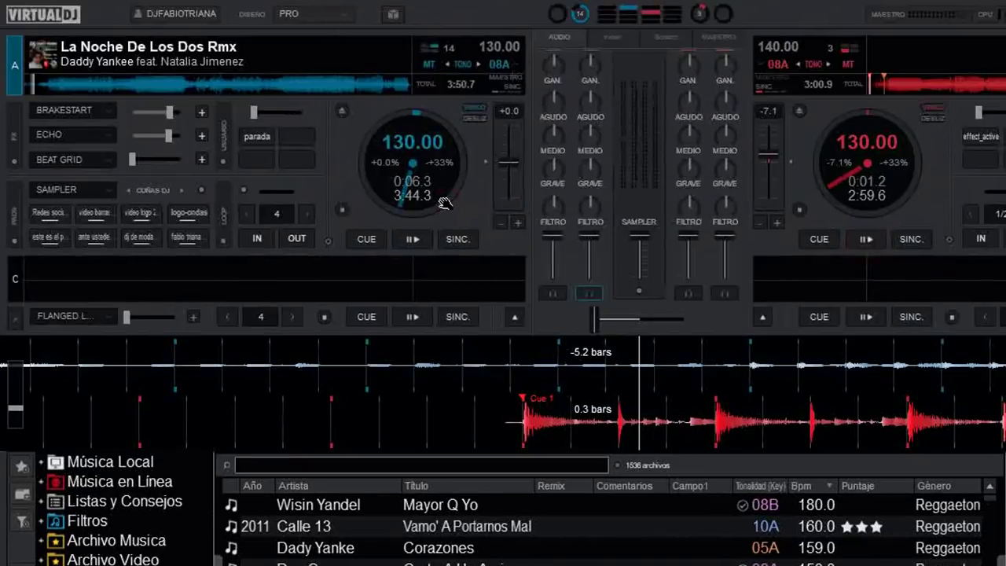
Step: Preview the 2+Mixer 2 Canales arrangement and switch back to Mixer 4 Canales
{"action": "left_click", "coordinate": [344, 12]}
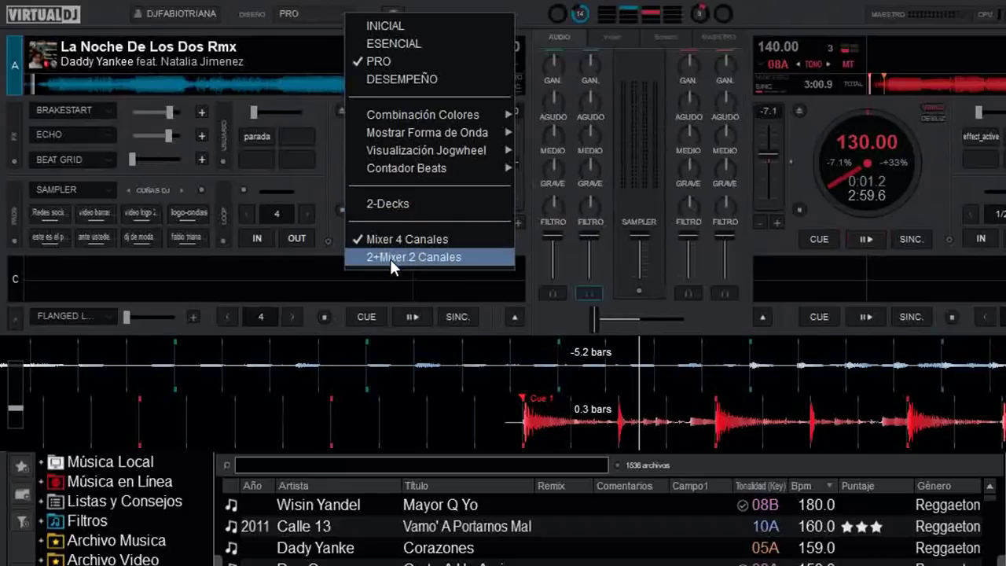
{"action": "left_click", "coordinate": [449, 256]}
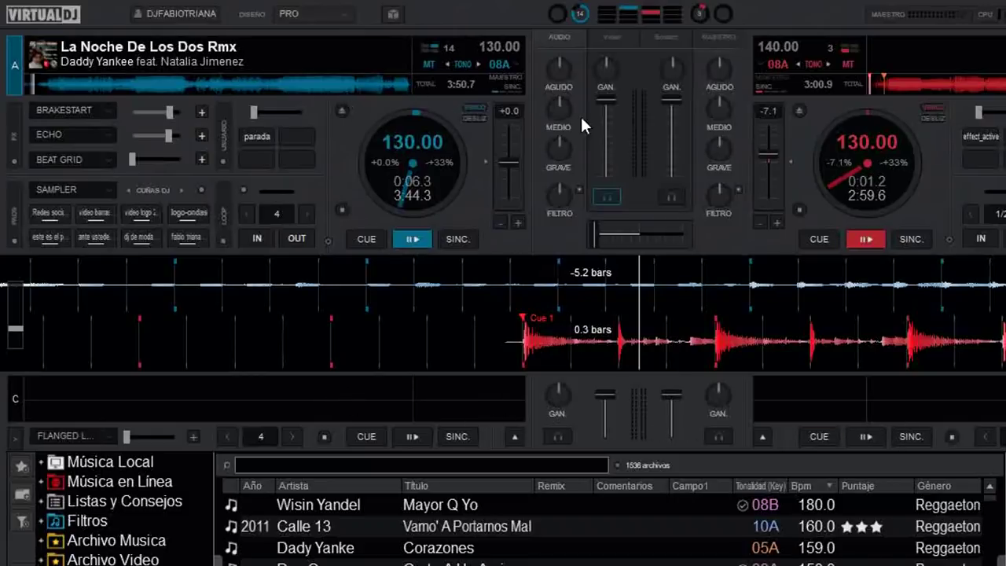
{"action": "left_click", "coordinate": [340, 14]}
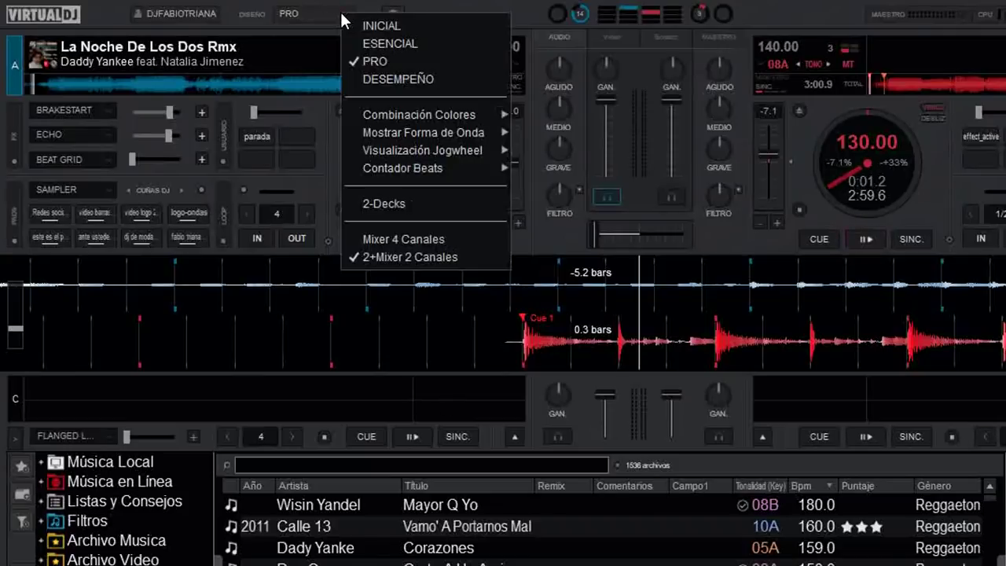
{"action": "left_click", "coordinate": [417, 236]}
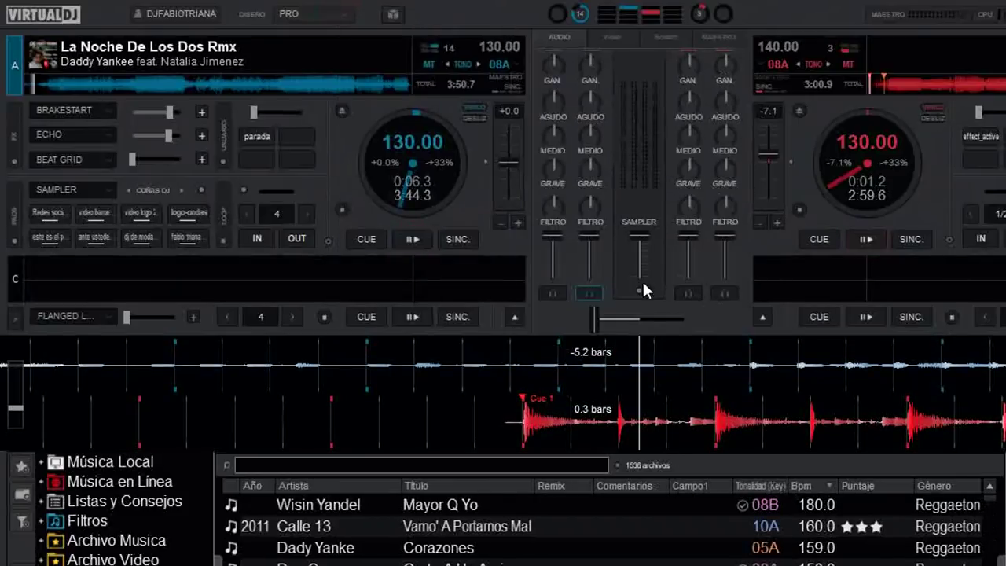
Step: Look through the mixer's video, scratch and Maestro views, return to the audio view, and check the layout options
{"action": "left_click", "coordinate": [621, 35]}
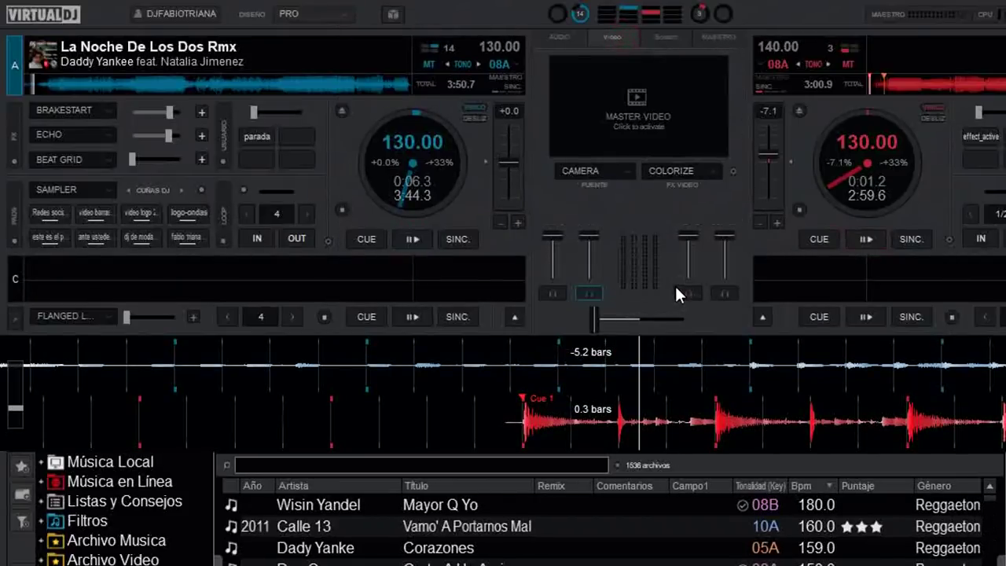
{"action": "left_click", "coordinate": [658, 37]}
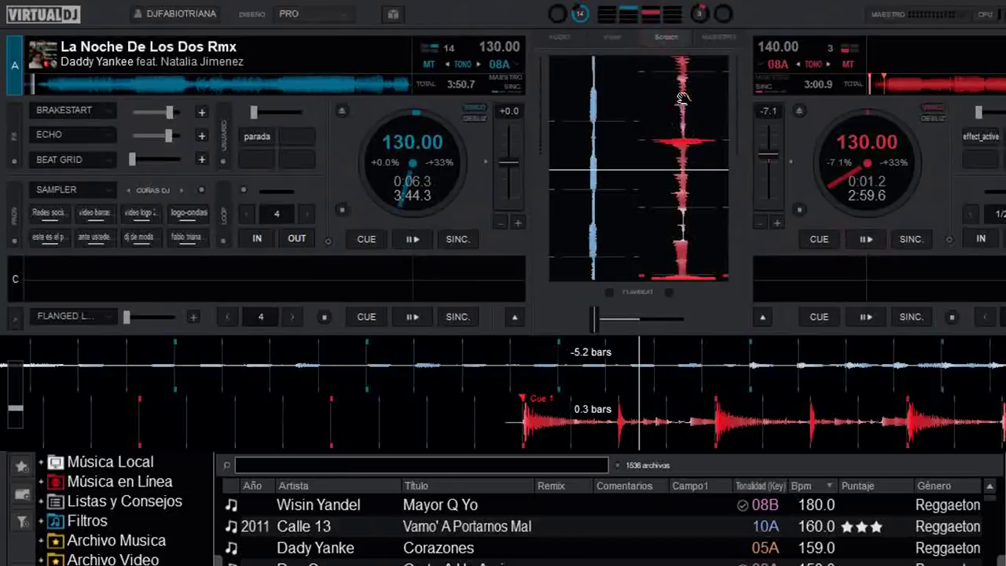
{"action": "left_click", "coordinate": [716, 36]}
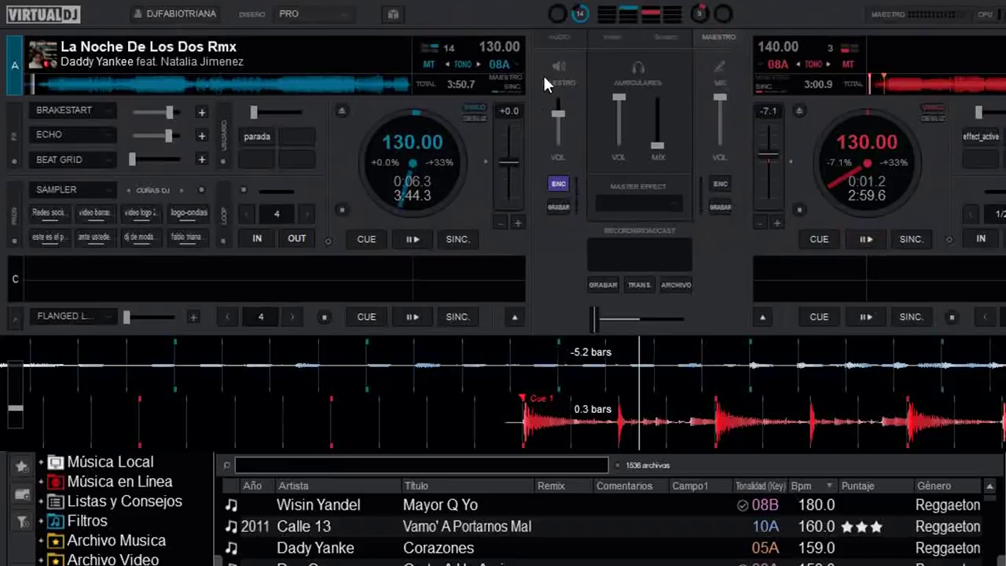
{"action": "left_click", "coordinate": [557, 36]}
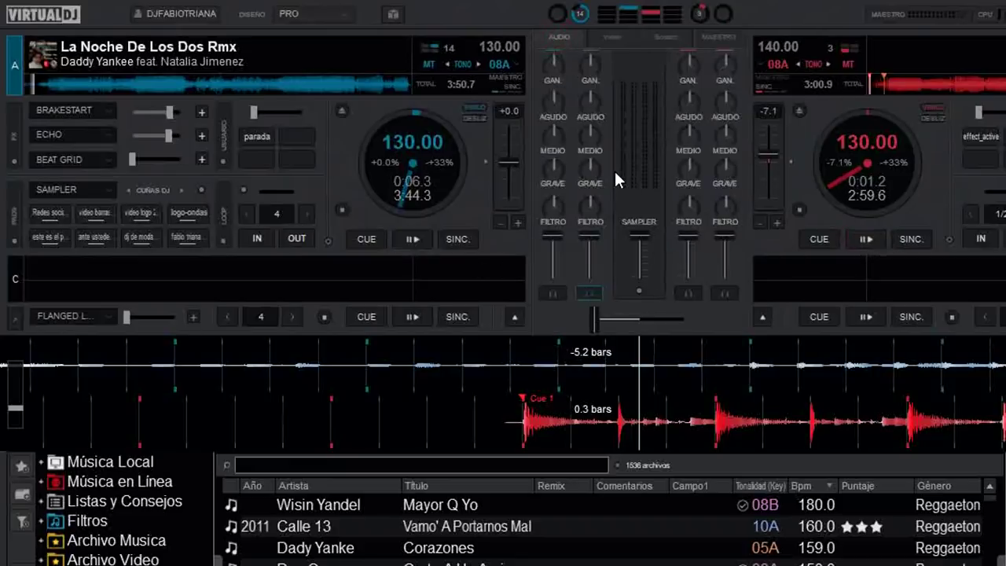
{"action": "left_click", "coordinate": [344, 14]}
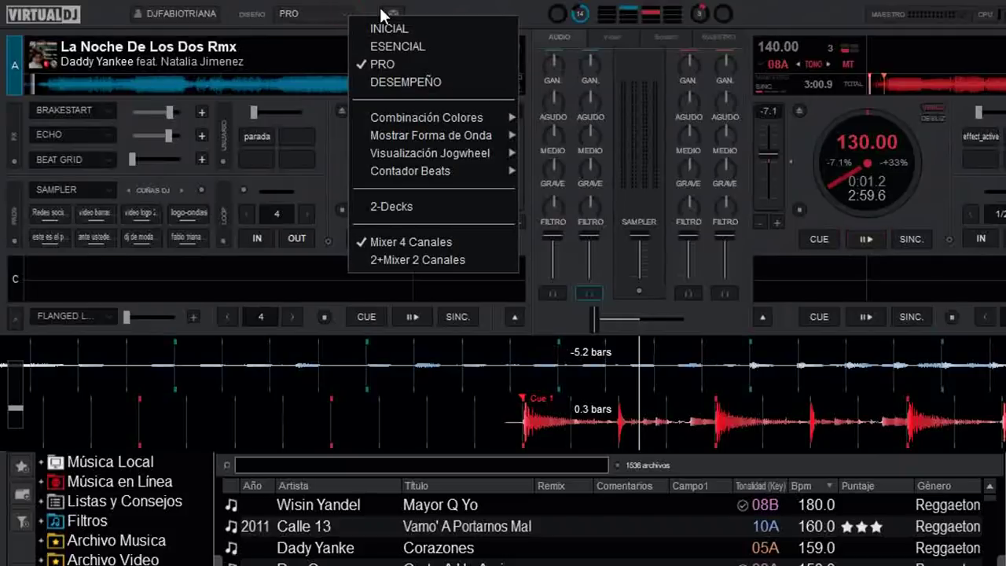
{"action": "left_click", "coordinate": [499, 11]}
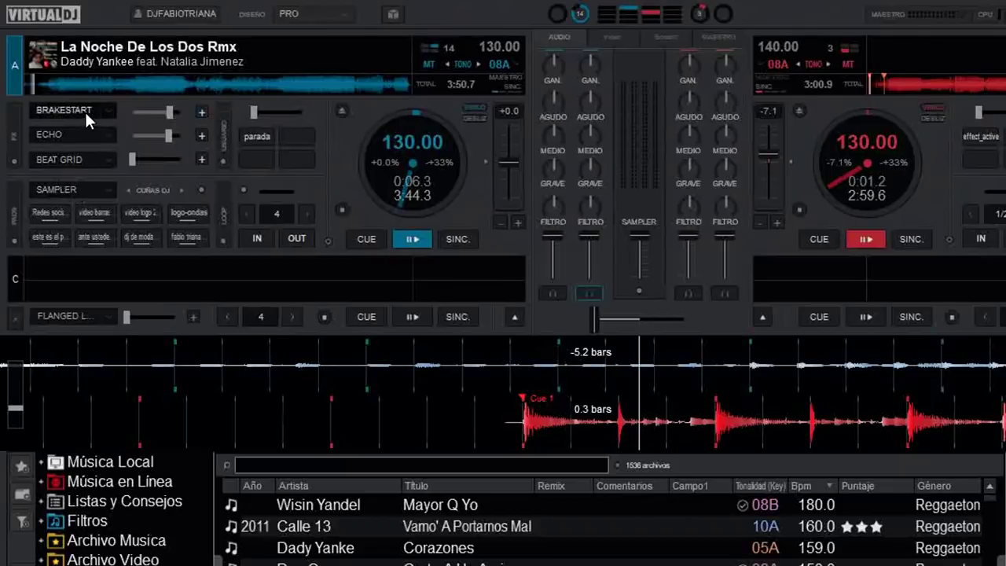
Step: Look through the effect lists of deck A's BrakeStart and Echo effect slots
{"action": "left_click", "coordinate": [106, 106]}
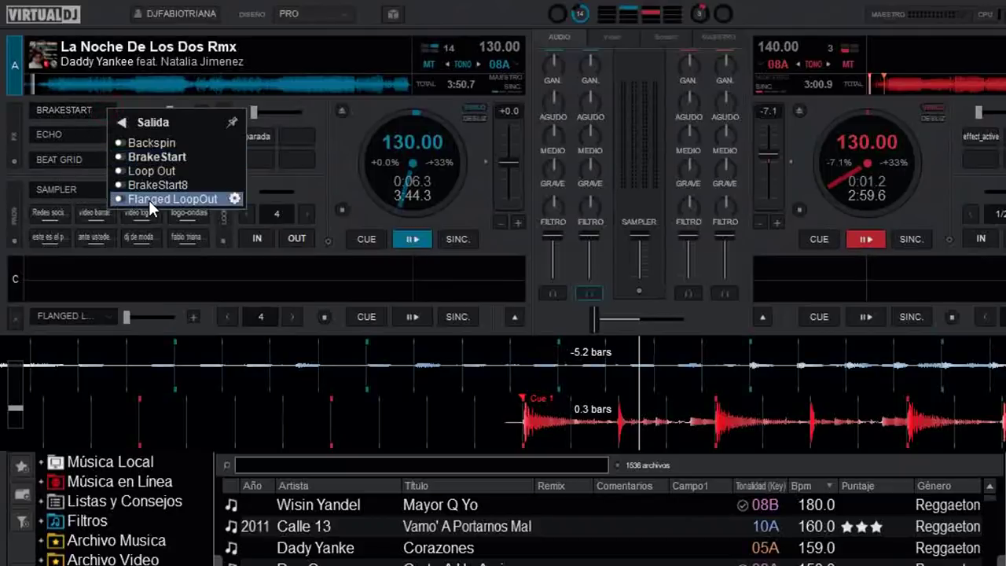
{"action": "left_click", "coordinate": [77, 130]}
{"action": "left_click", "coordinate": [110, 134]}
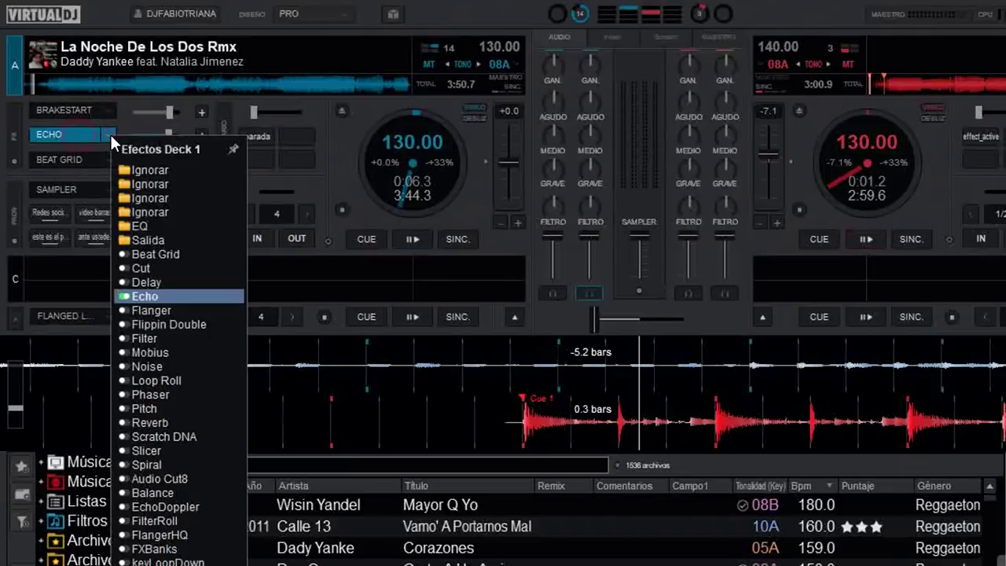
{"action": "left_click", "coordinate": [113, 132]}
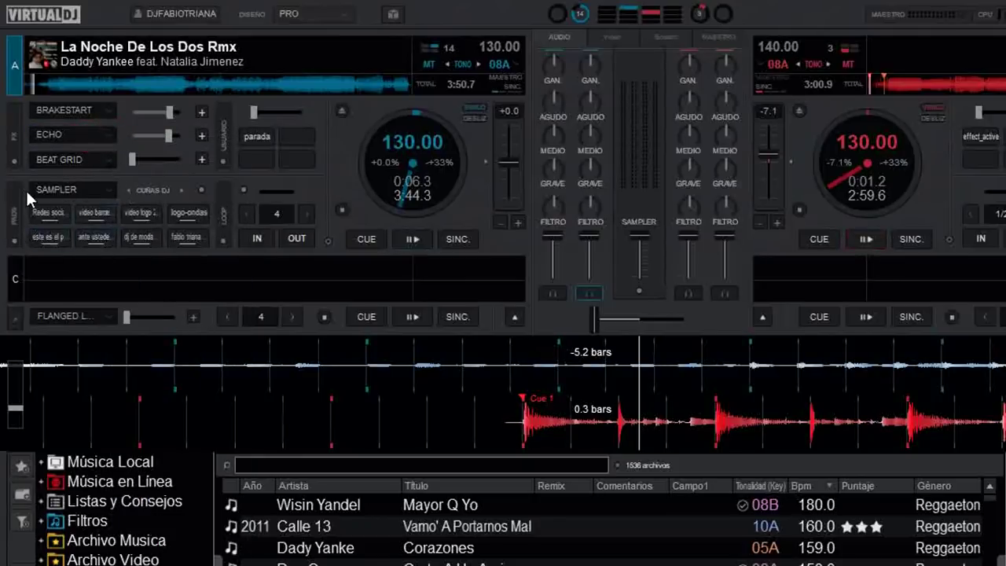
Step: Preview the ColorFX page on deck A's pads and set them to hotcues, checking the pad display options
{"action": "left_click", "coordinate": [106, 191]}
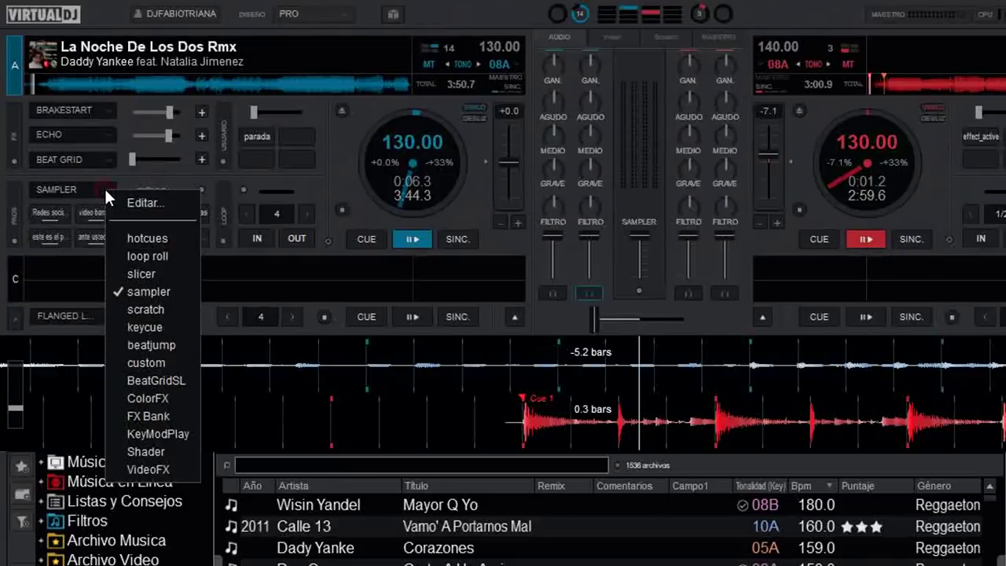
{"action": "left_click", "coordinate": [158, 398]}
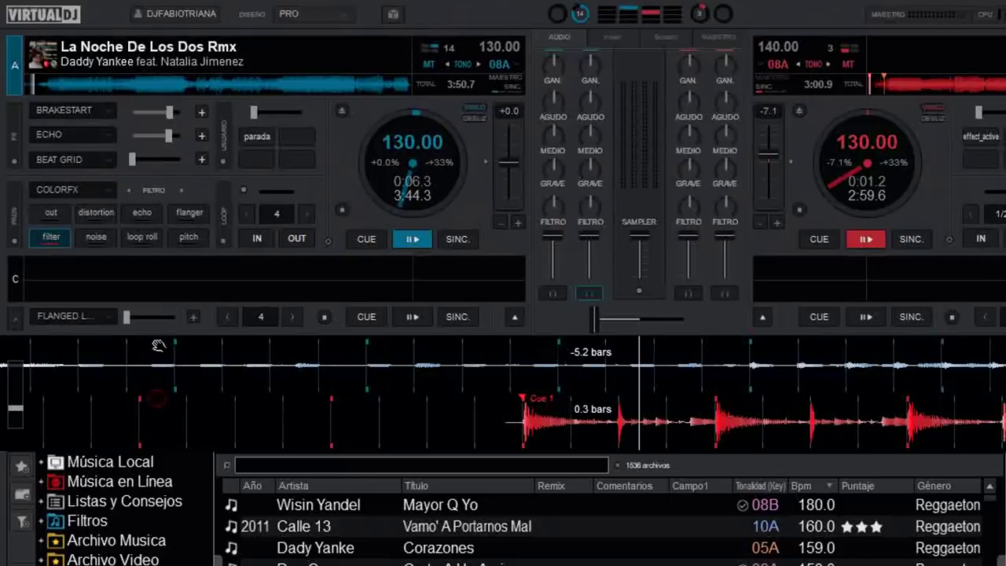
{"action": "left_click", "coordinate": [111, 191]}
{"action": "left_click", "coordinate": [172, 239]}
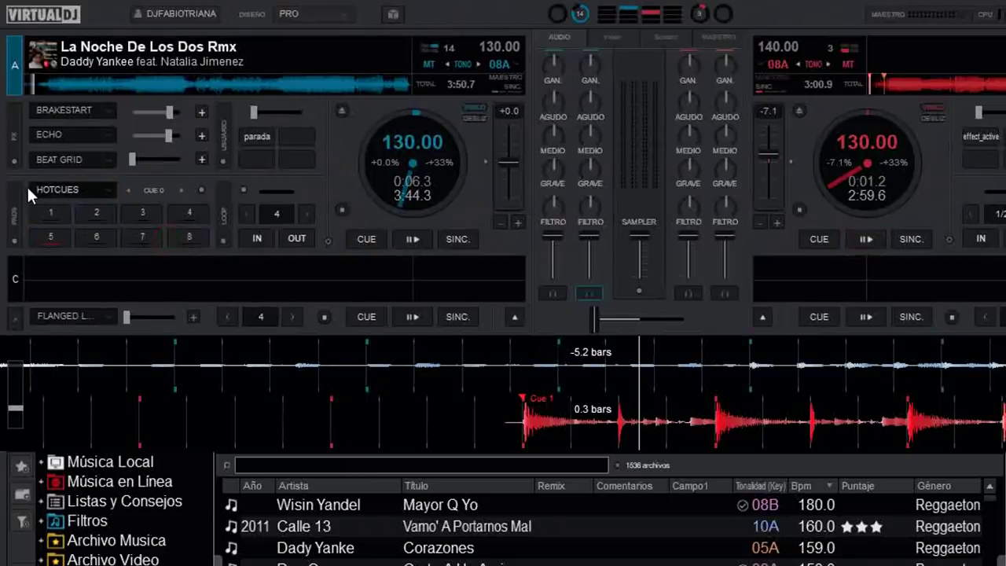
{"action": "left_click", "coordinate": [14, 238]}
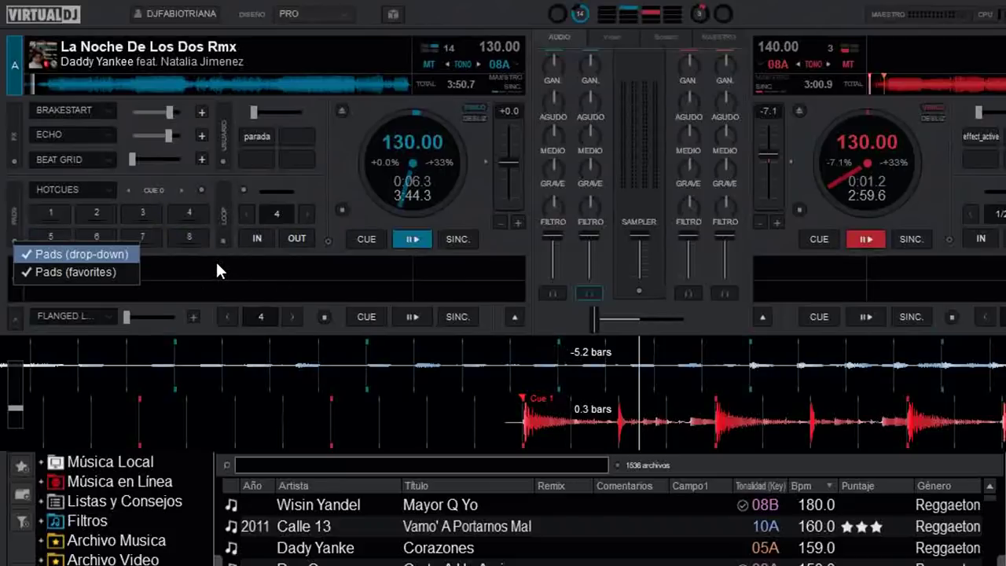
{"action": "left_click", "coordinate": [338, 183]}
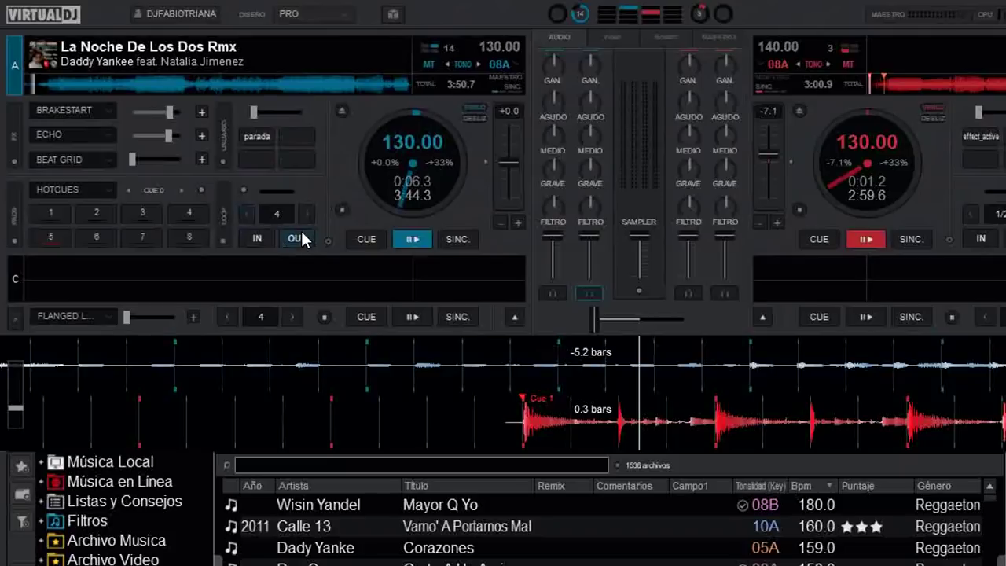
Step: Stop deck A at the start of its track, and try its pitch at +0.8 before resetting it to +0.0
{"action": "left_click", "coordinate": [344, 209]}
{"action": "left_click", "coordinate": [343, 209]}
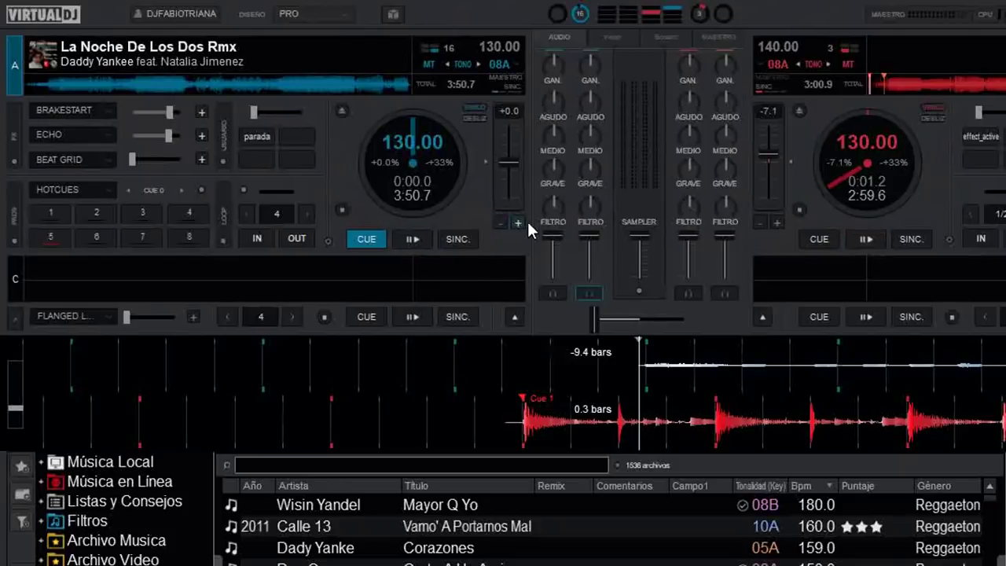
{"action": "mouse_move", "coordinate": [510, 155]}
{"action": "left_mouse_down"}
{"action": "mouse_move", "coordinate": [511, 111]}
{"action": "mouse_move", "coordinate": [518, 181]}
{"action": "mouse_move", "coordinate": [517, 125]}
{"action": "mouse_move", "coordinate": [516, 157]}
{"action": "left_mouse_up"}
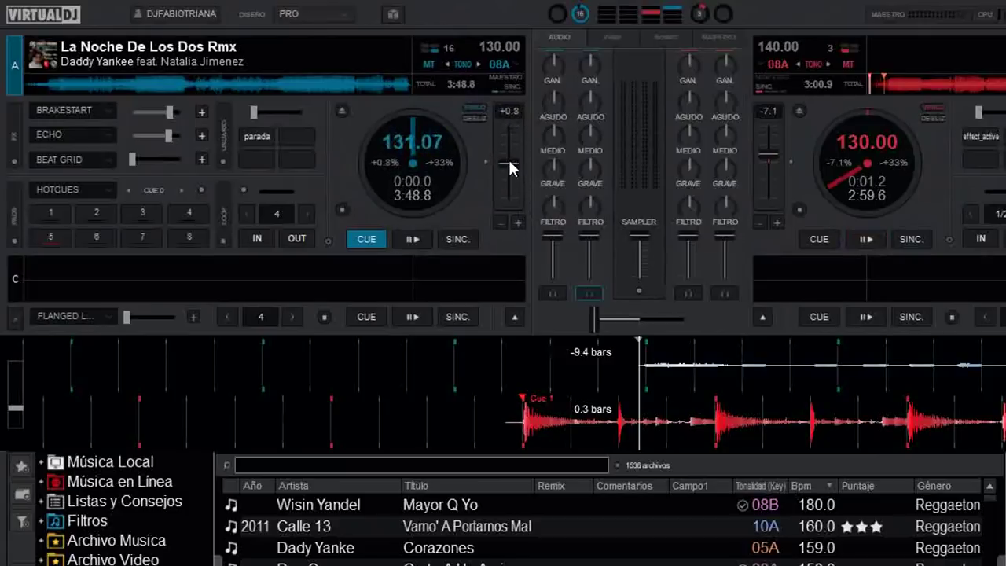
{"action": "left_click", "coordinate": [486, 162]}
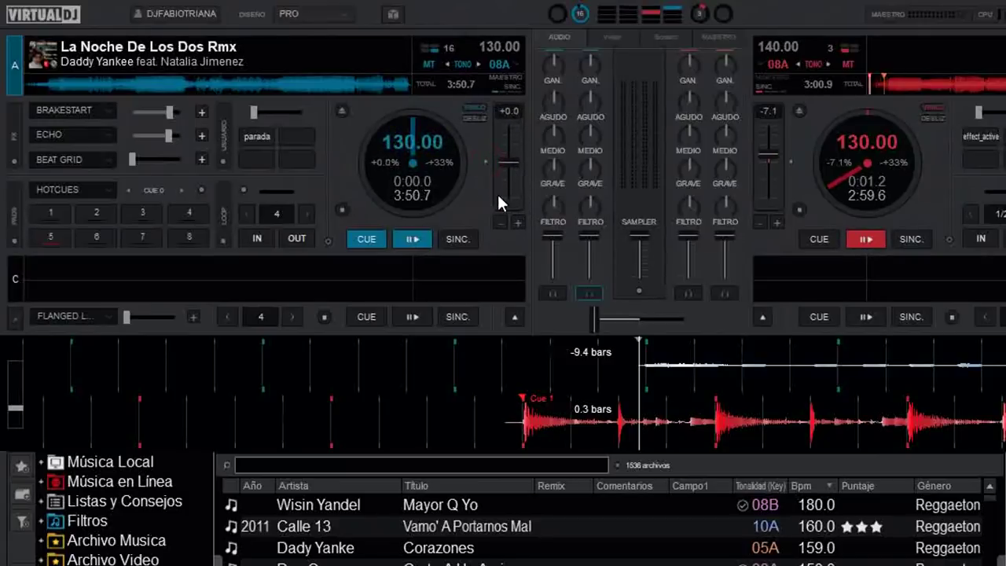
Step: Examine deck A's vinyl and slip mode controls
{"action": "left_click", "coordinate": [476, 111]}
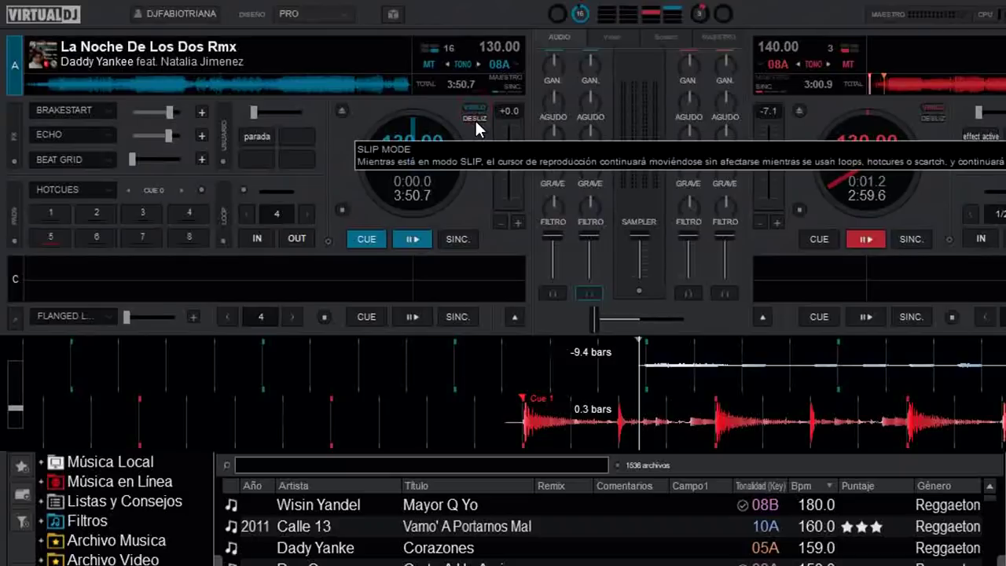
{"action": "left_click", "coordinate": [478, 116]}
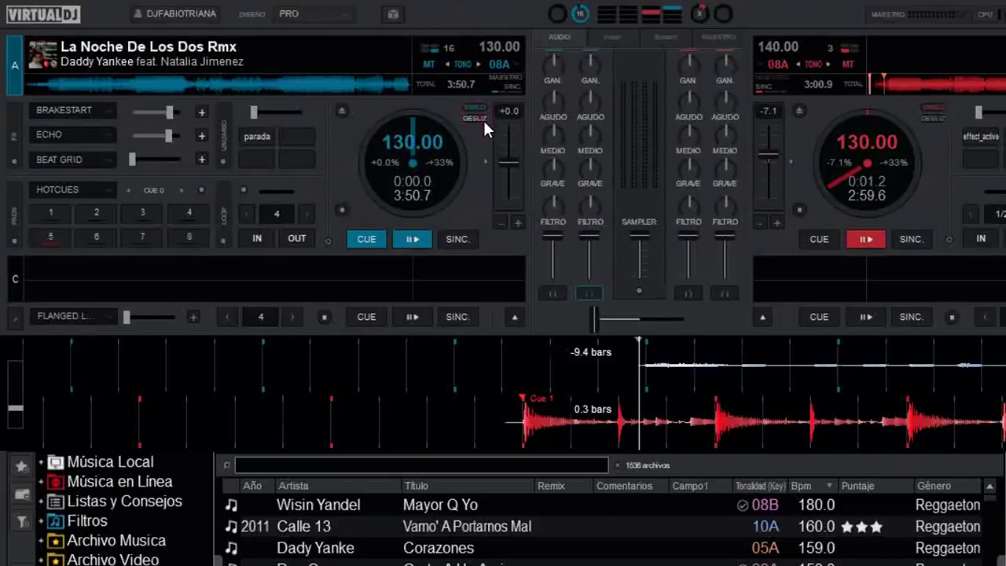
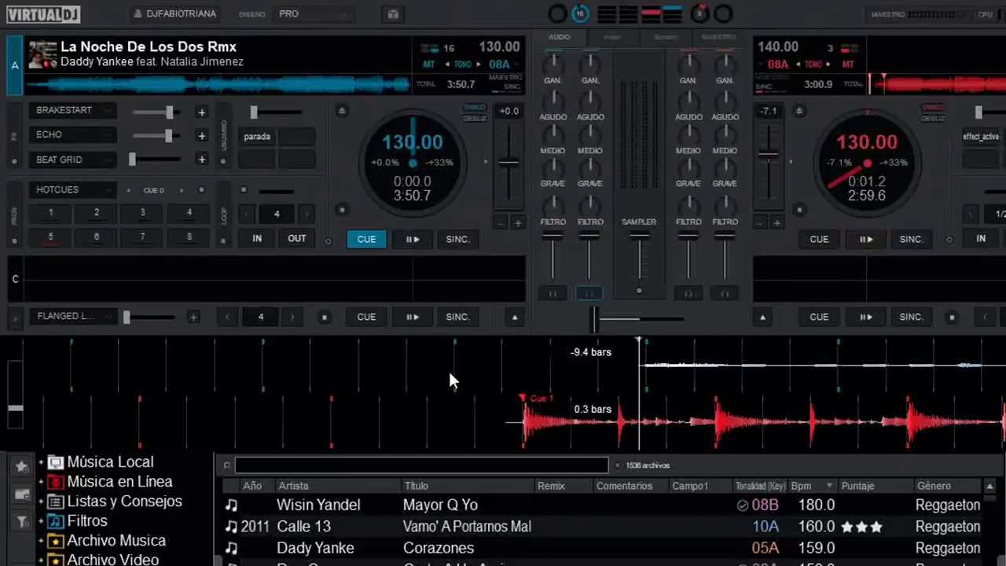
Step: Show the waveforms of all four decks and load library tracks into the empty decks C and D
{"action": "left_click", "coordinate": [334, 14]}
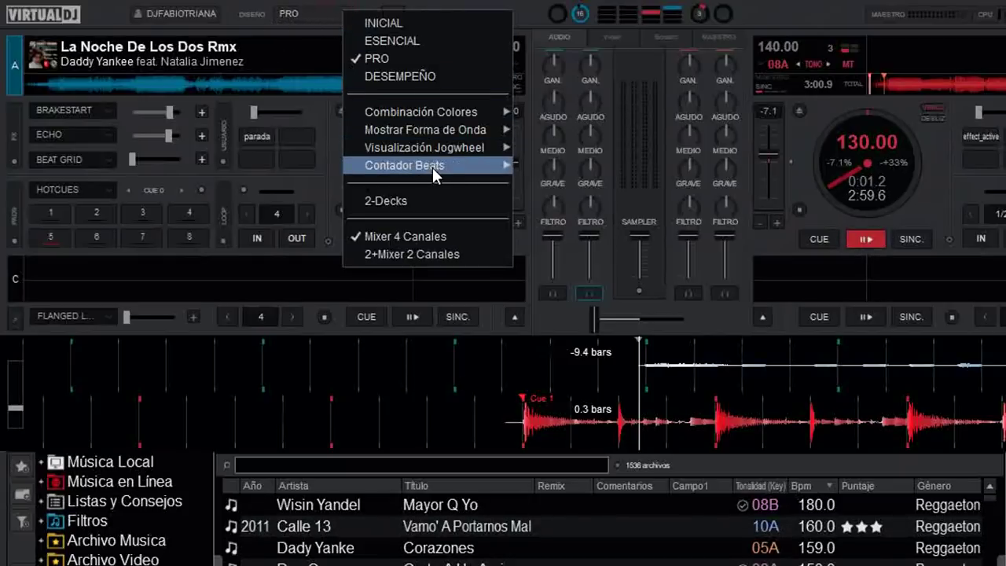
{"action": "mouse_move", "coordinate": [469, 130]}
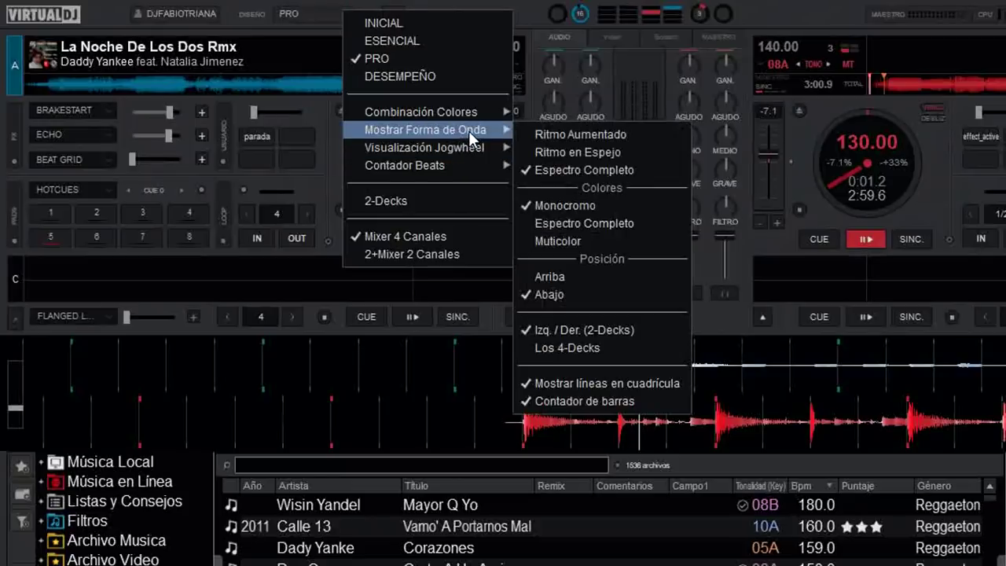
{"action": "mouse_move", "coordinate": [479, 148]}
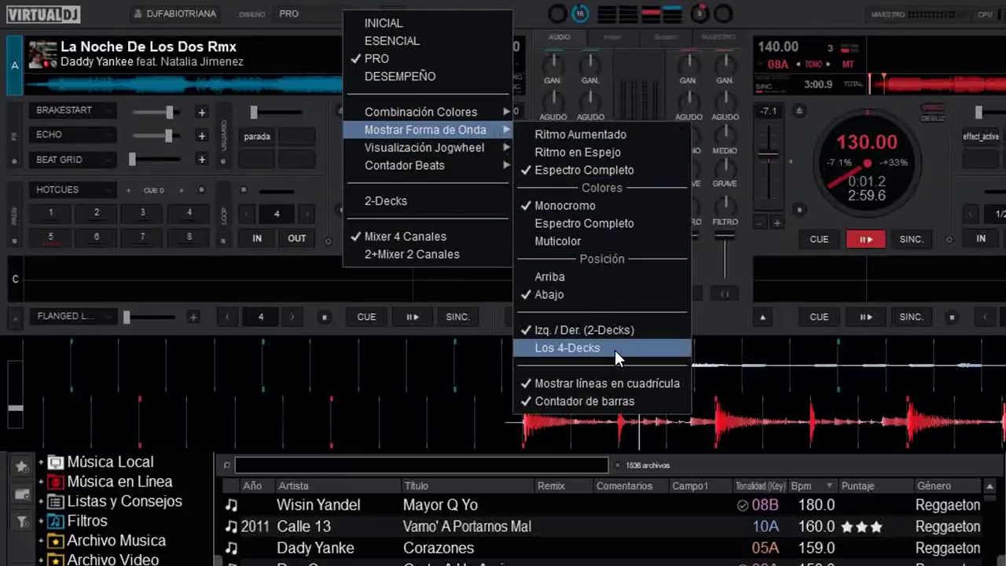
{"action": "left_click", "coordinate": [615, 350]}
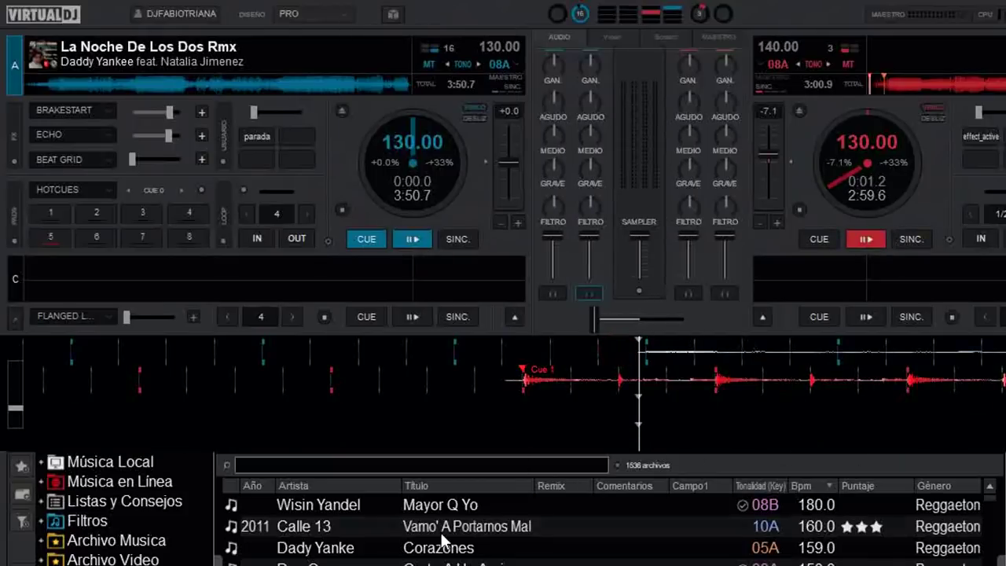
{"action": "left_click_drag", "start_coordinate": [450, 529], "coordinate": [353, 277]}
{"action": "left_click_drag", "start_coordinate": [617, 542], "coordinate": [874, 295]}
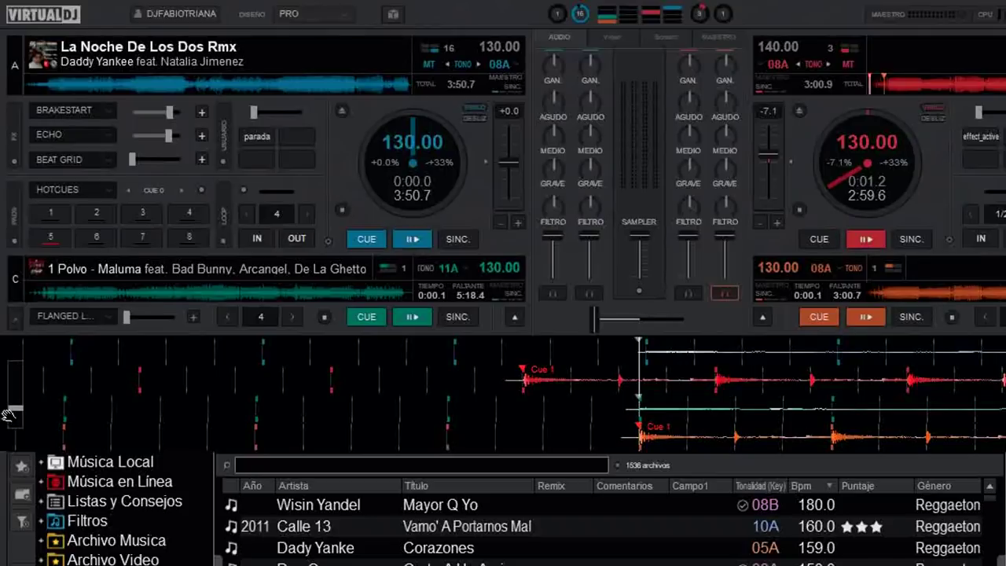
Step: Switch the interface to the DESEMPEÑO layout
{"action": "left_click", "coordinate": [342, 11]}
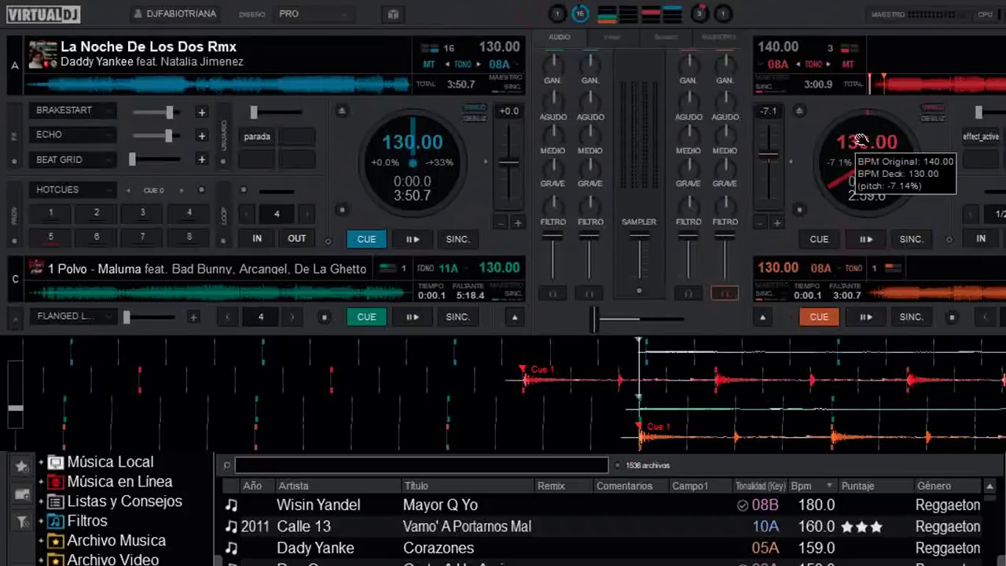
{"action": "left_click", "coordinate": [343, 13]}
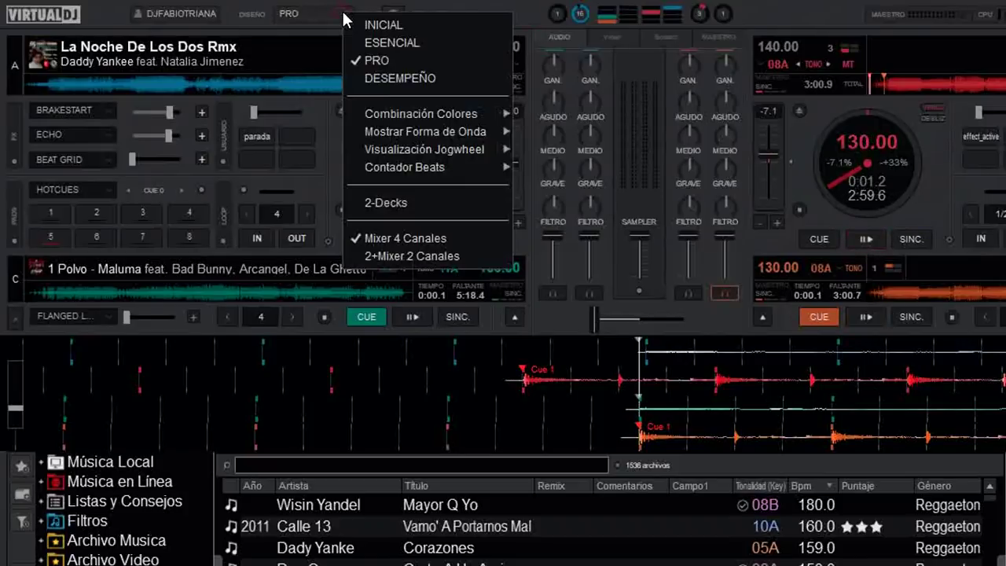
{"action": "left_click", "coordinate": [416, 78]}
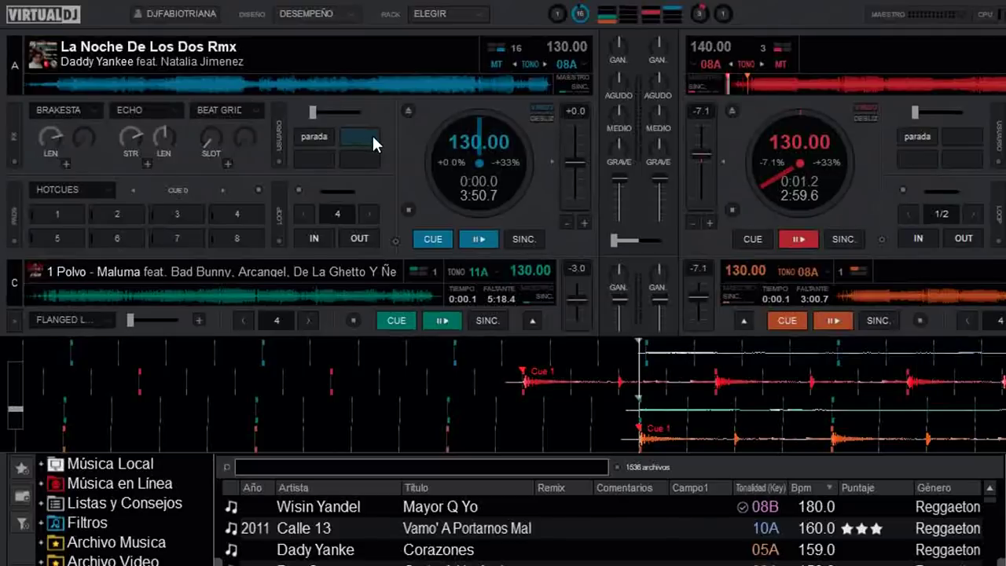
Step: Look through the effect lists of deck A's BrakeStart and Echo slots and the available rack options
{"action": "left_click", "coordinate": [97, 107]}
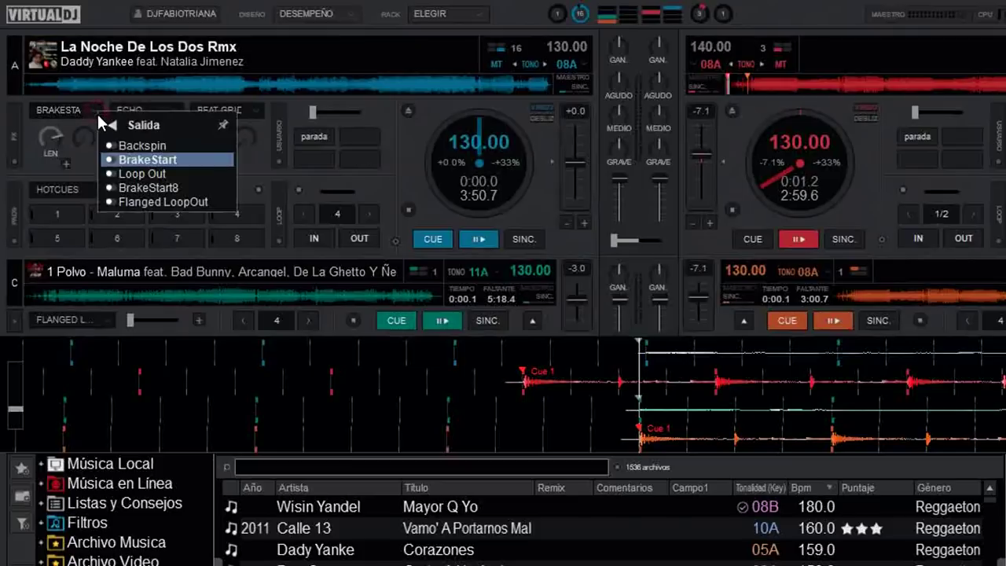
{"action": "left_click", "coordinate": [182, 103]}
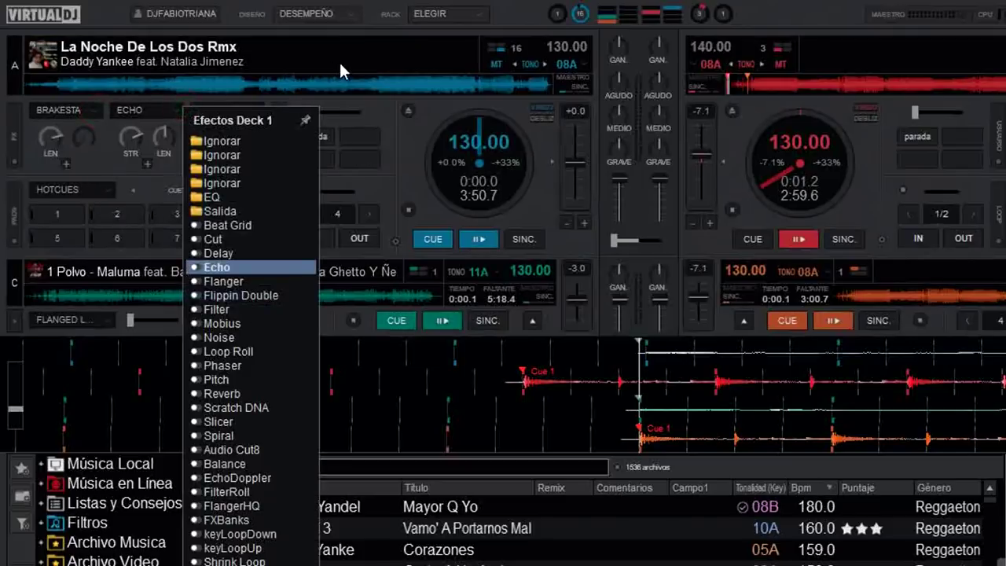
{"action": "left_click", "coordinate": [525, 18]}
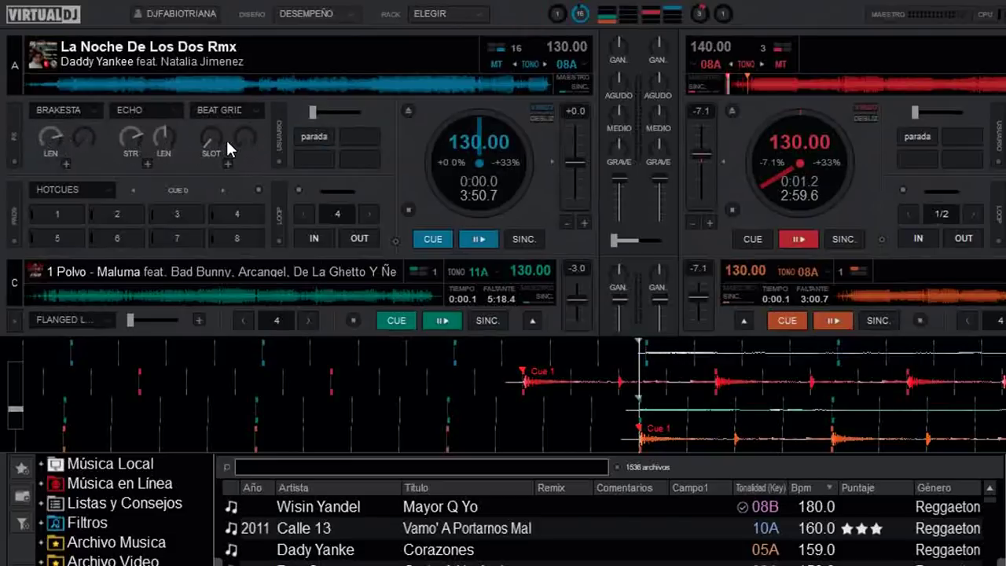
{"action": "left_click", "coordinate": [479, 13]}
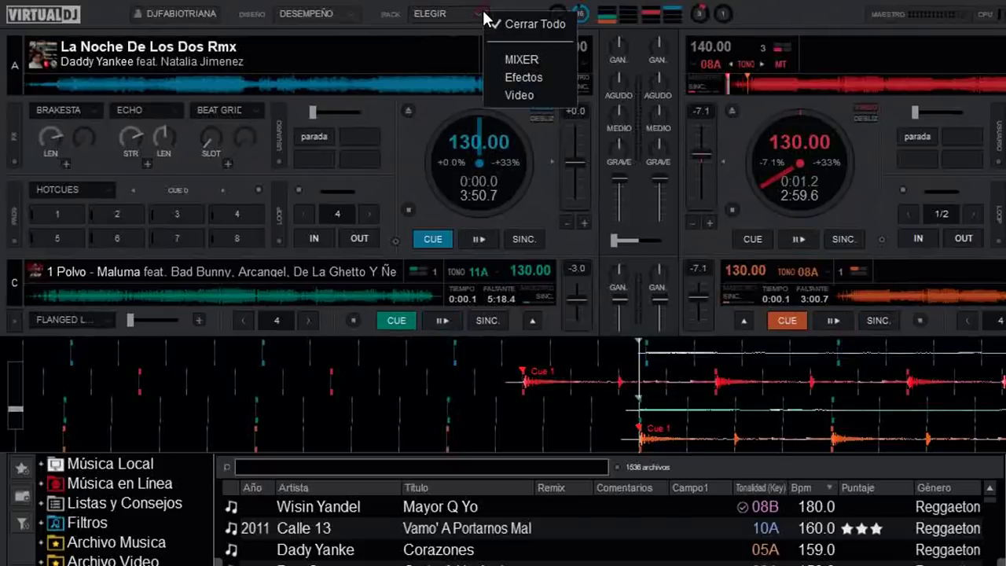
Step: Switch to the PRO layout to compare its effect controls, and return to DESEMPEÑO
{"action": "left_click", "coordinate": [351, 16]}
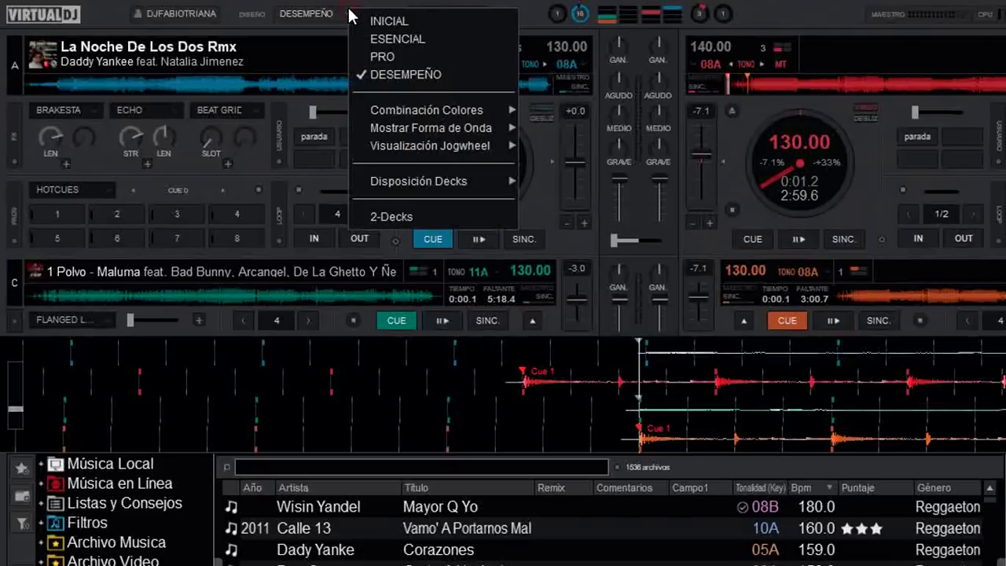
{"action": "left_click", "coordinate": [391, 51]}
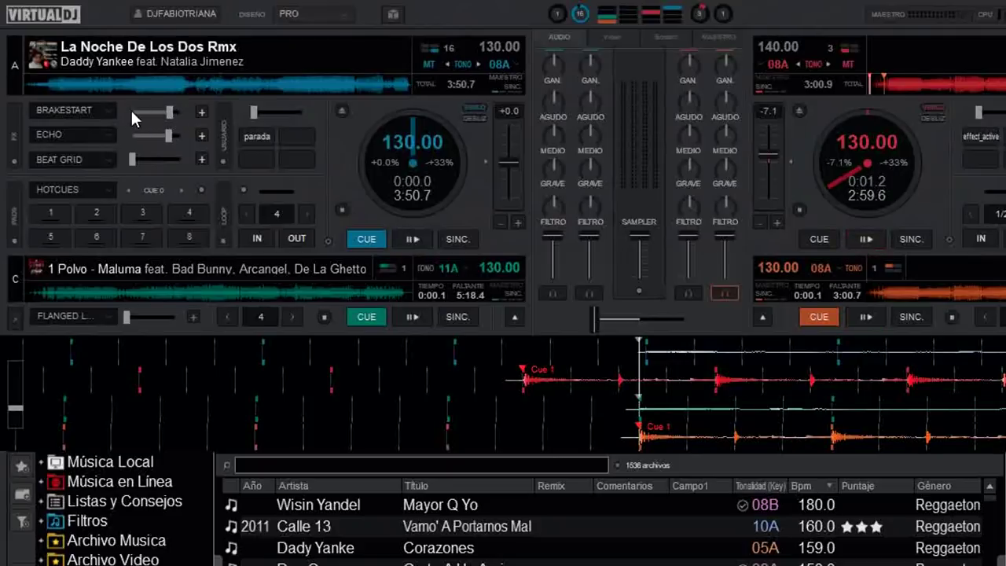
{"action": "left_click", "coordinate": [353, 14]}
{"action": "left_click", "coordinate": [389, 83]}
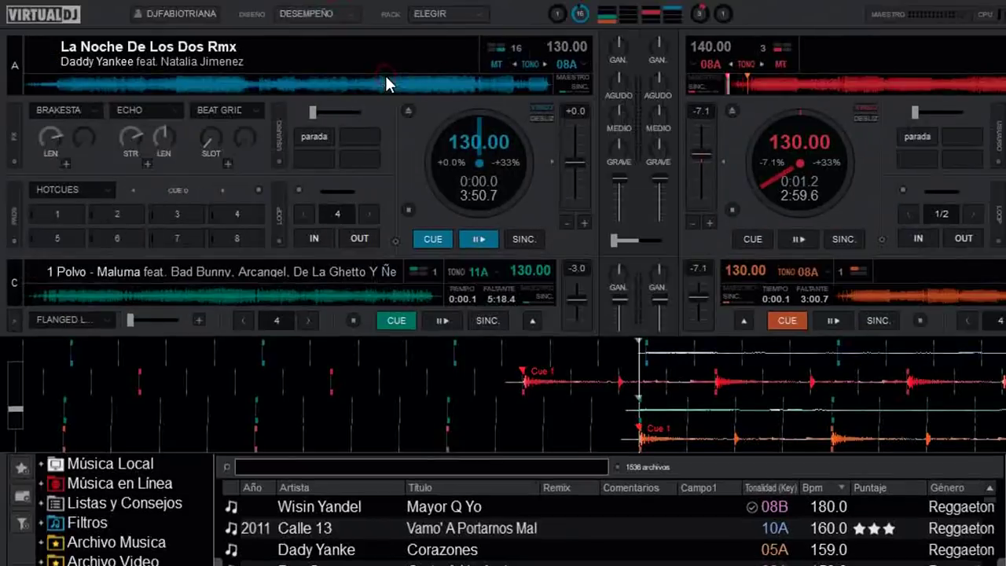
Step: Review the color schemes and try the Vertical waveform position, checking the rack options with it
{"action": "left_click", "coordinate": [350, 15]}
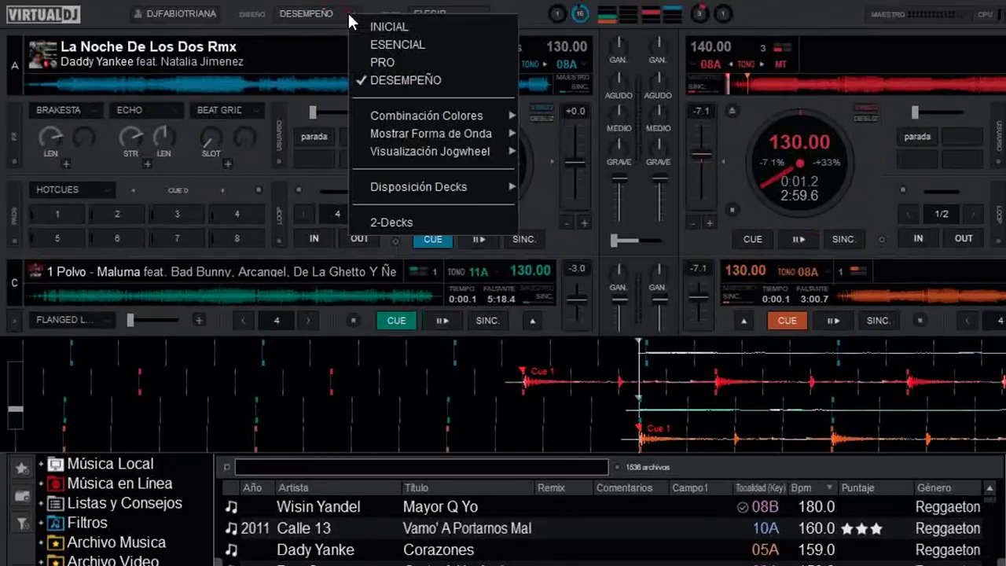
{"action": "mouse_move", "coordinate": [422, 112]}
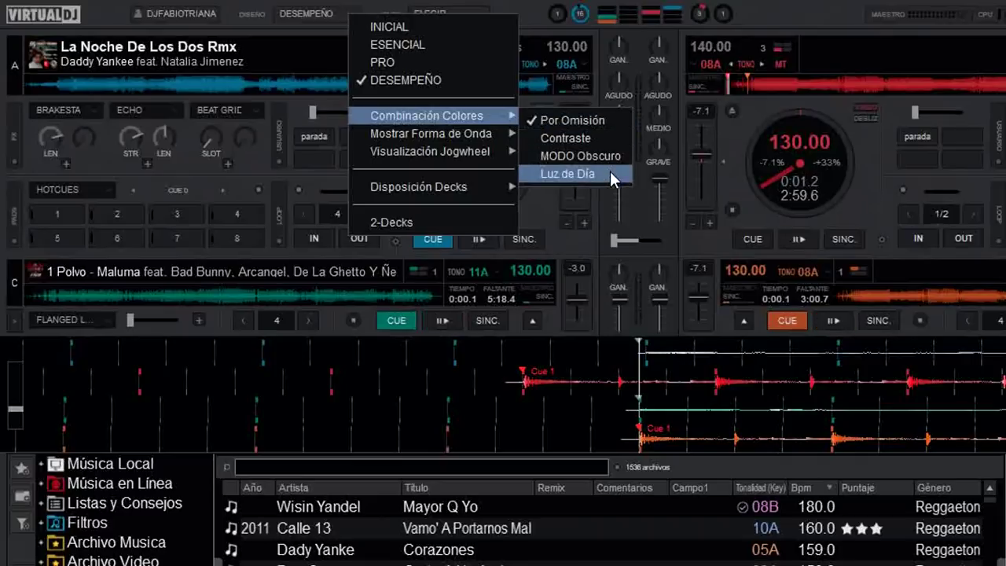
{"action": "mouse_move", "coordinate": [470, 132]}
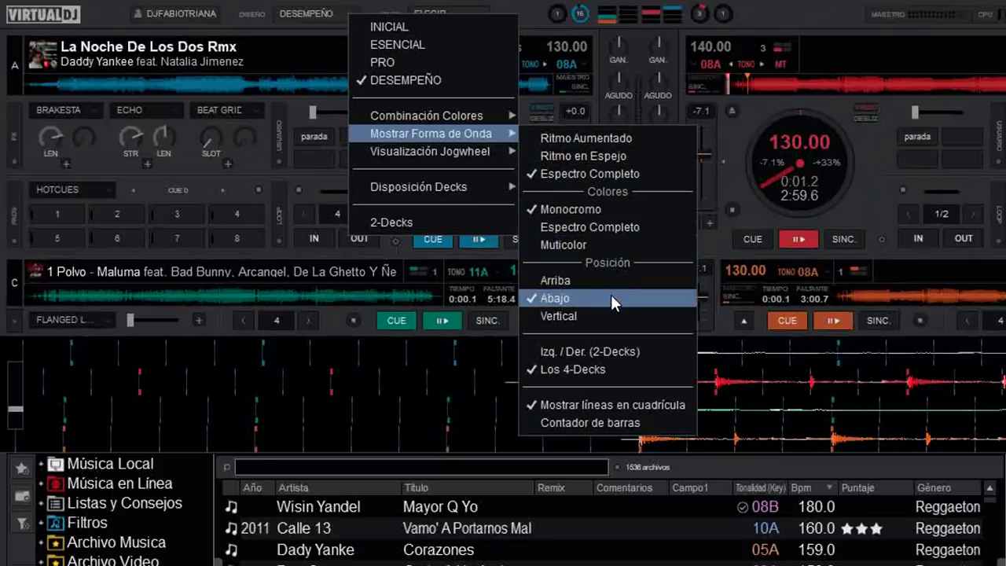
{"action": "left_click", "coordinate": [569, 317]}
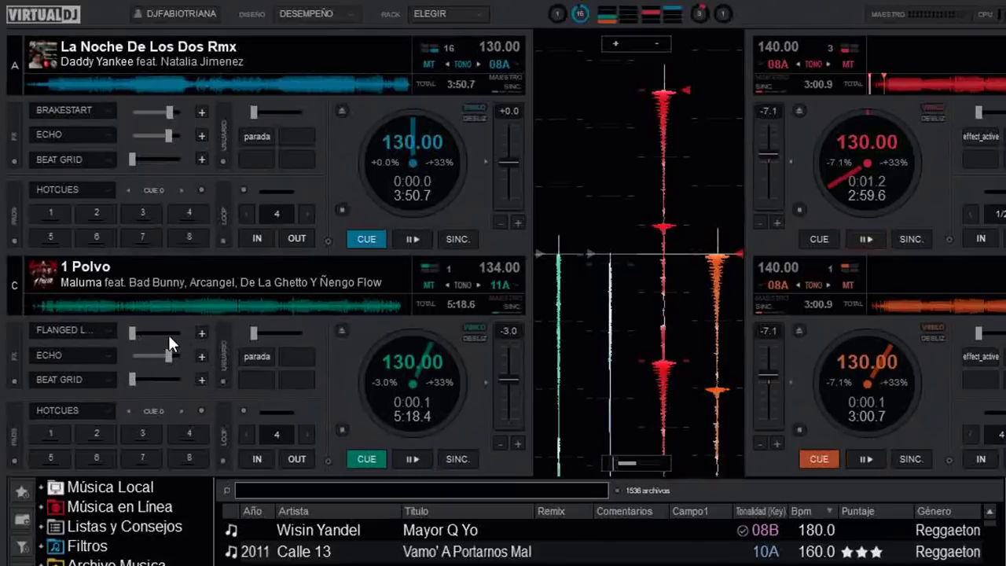
{"action": "left_click", "coordinate": [480, 13]}
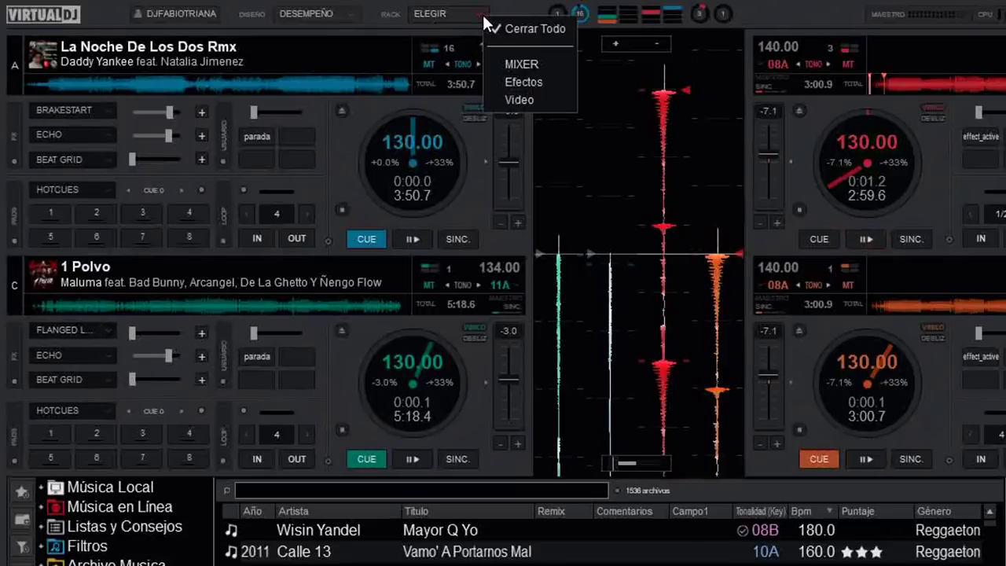
Step: Set the waveform position to Arriba and limit the waveforms to Izq. / Der. (2-Decks)
{"action": "left_click", "coordinate": [356, 13]}
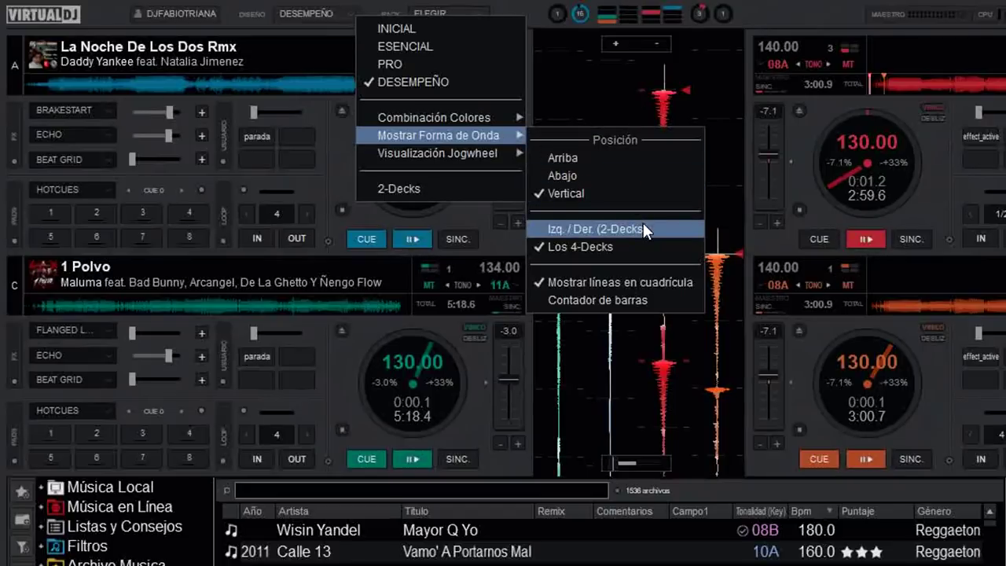
{"action": "left_click", "coordinate": [588, 159]}
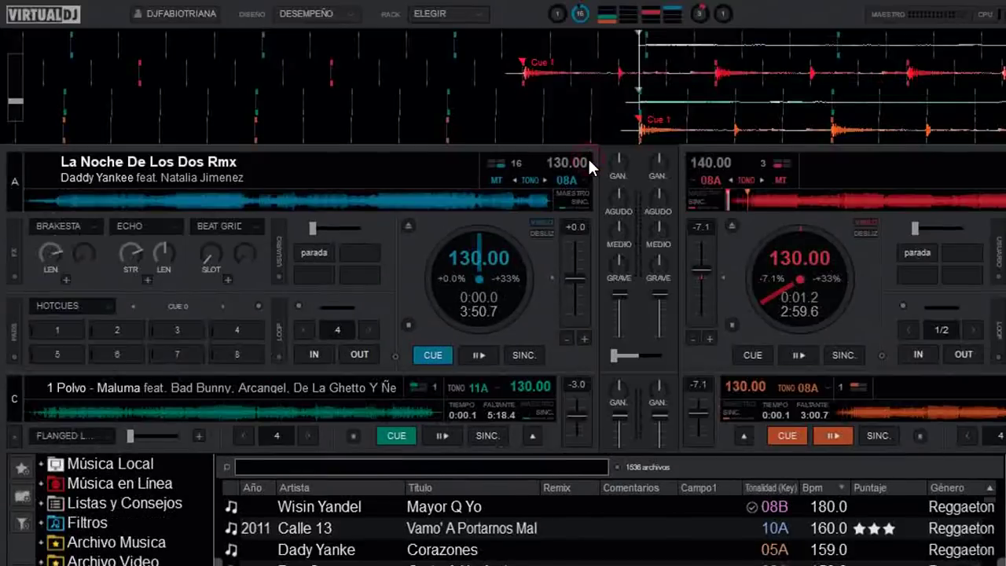
{"action": "left_click", "coordinate": [349, 17]}
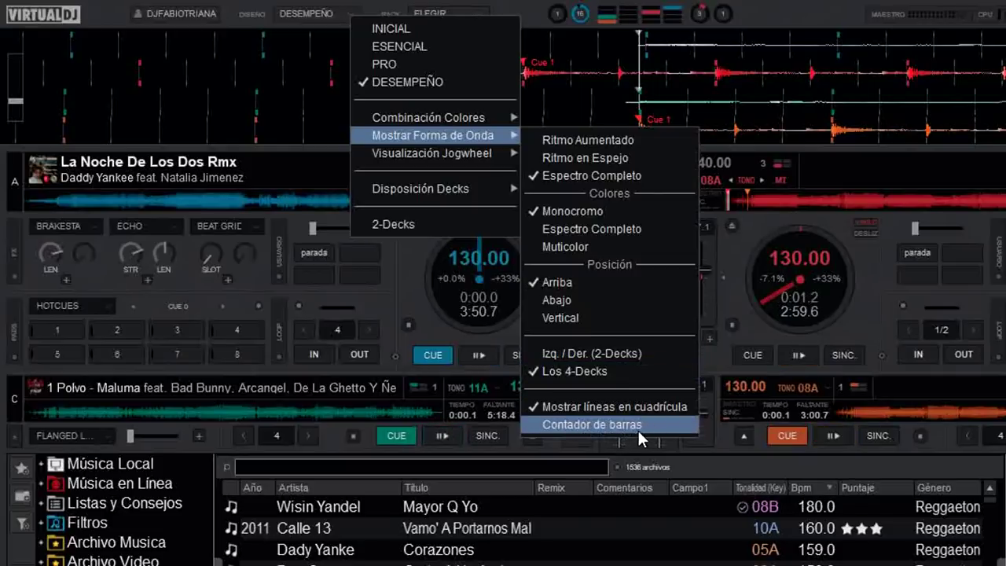
{"action": "left_click", "coordinate": [605, 354]}
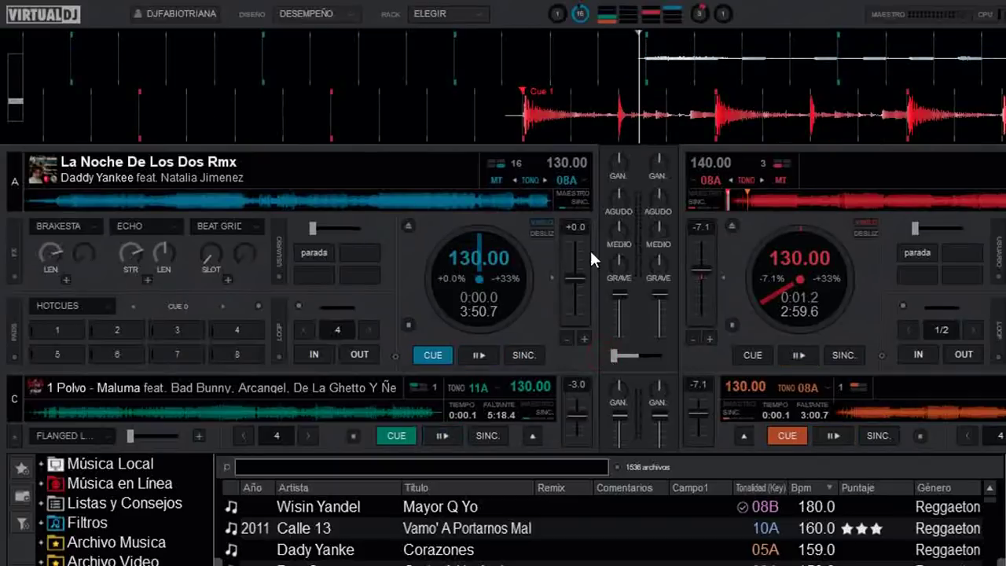
Step: Try the Indicador jogwheel display and set the jogwheels to Texto
{"action": "left_click", "coordinate": [351, 13]}
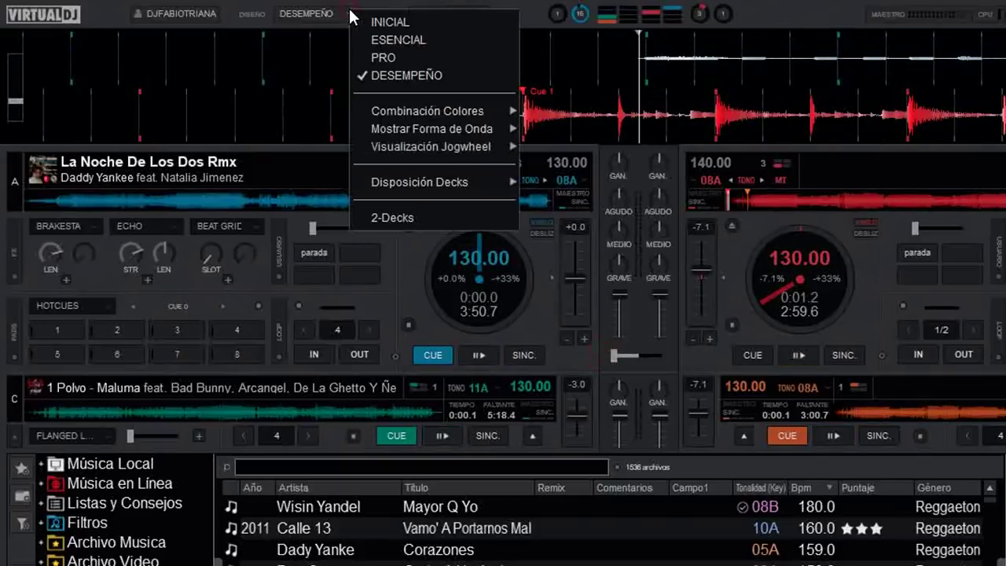
{"action": "mouse_move", "coordinate": [460, 179]}
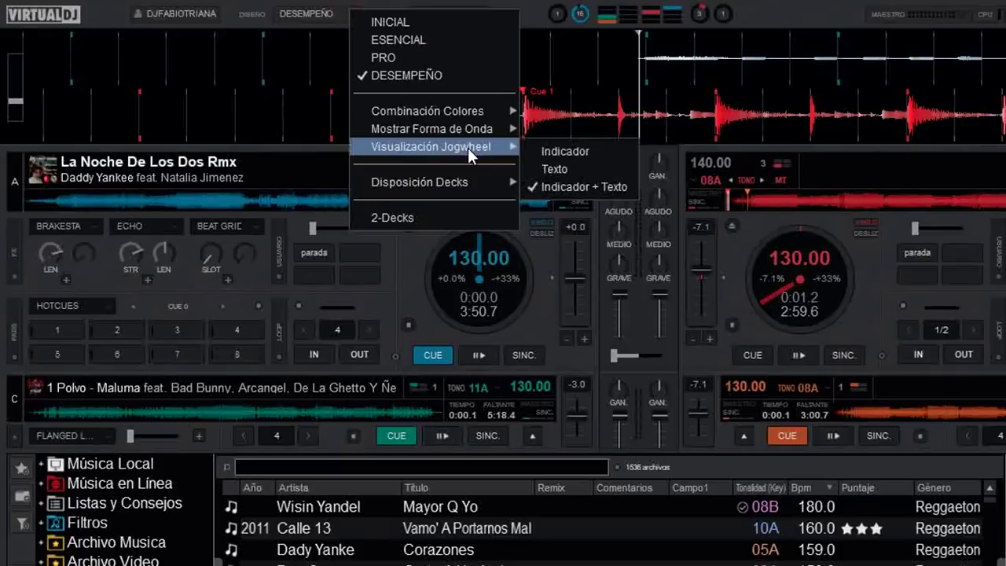
{"action": "left_click", "coordinate": [585, 152]}
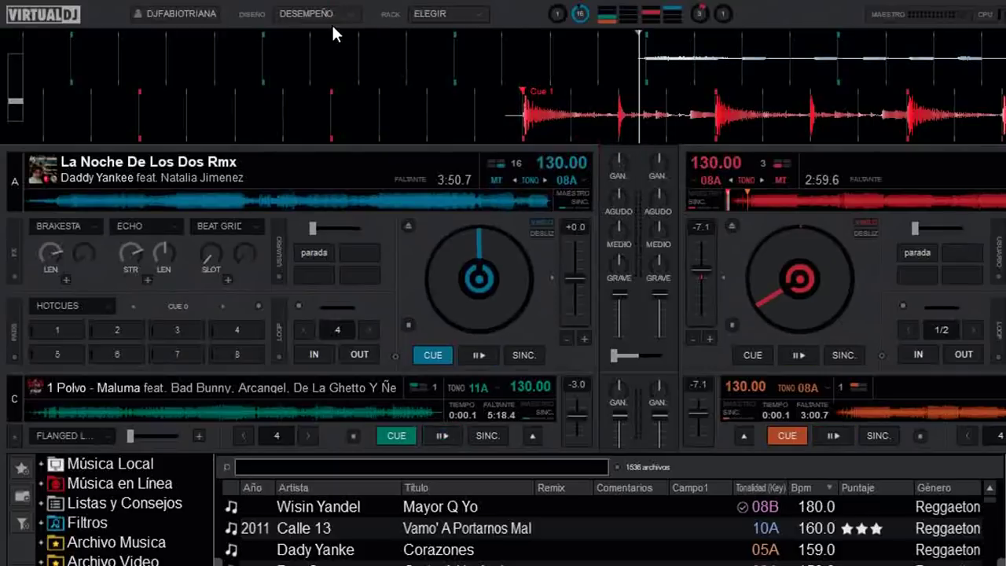
{"action": "left_click", "coordinate": [346, 13]}
{"action": "mouse_move", "coordinate": [479, 150]}
{"action": "left_click", "coordinate": [559, 172]}
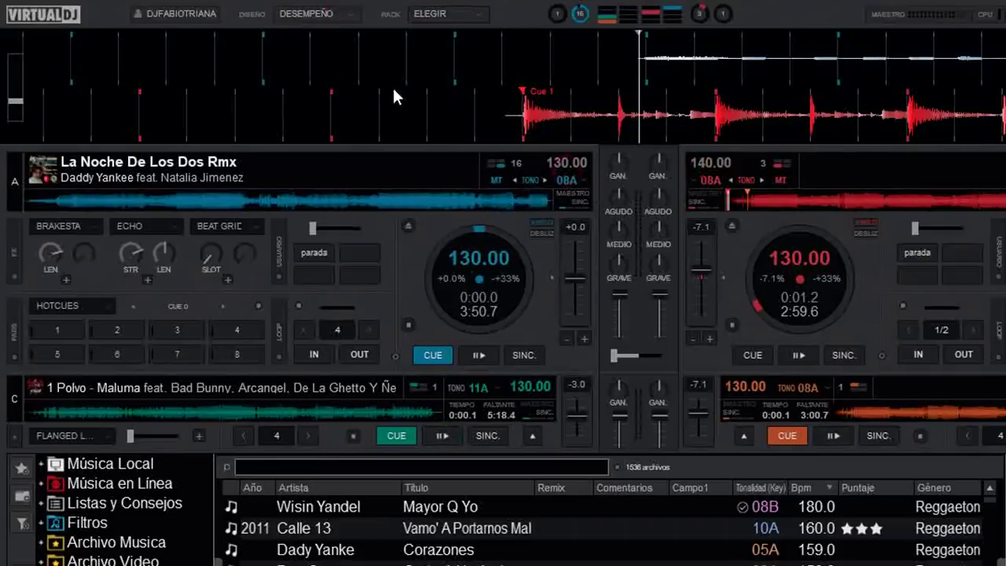
Step: Check the jogwheel display options and set the deck layout to Compacto
{"action": "left_click", "coordinate": [347, 18]}
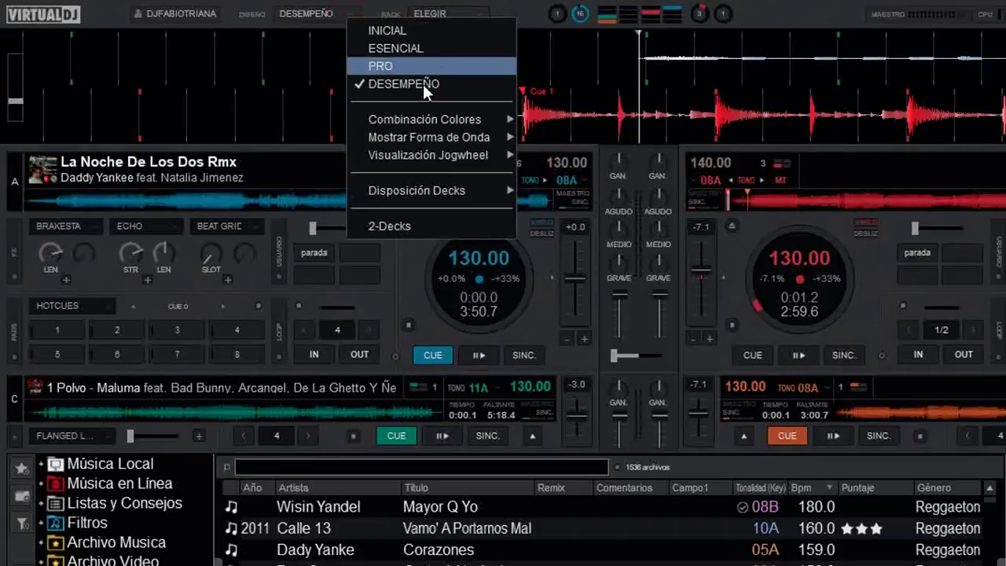
{"action": "mouse_move", "coordinate": [492, 163]}
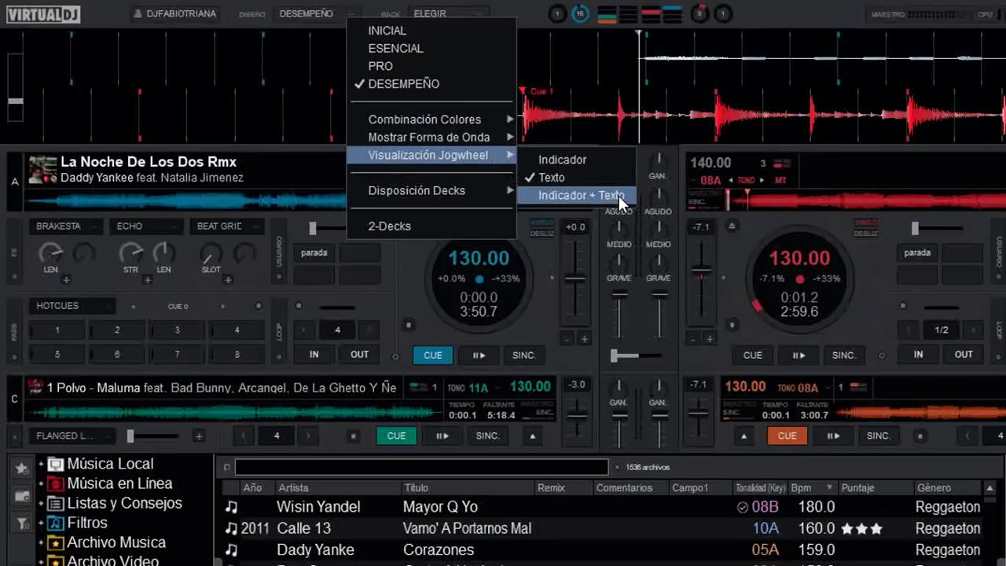
{"action": "mouse_move", "coordinate": [458, 193]}
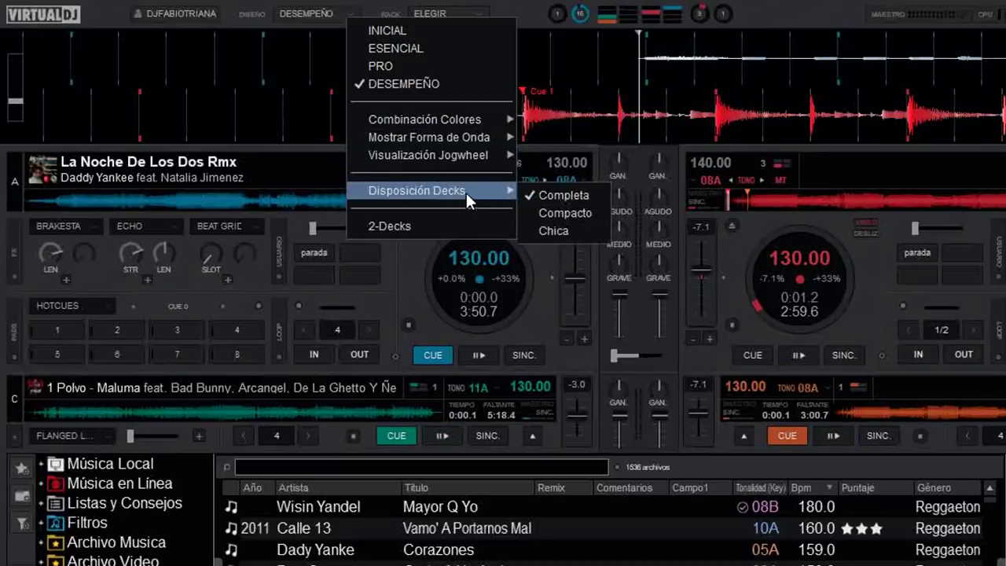
{"action": "left_click", "coordinate": [579, 212]}
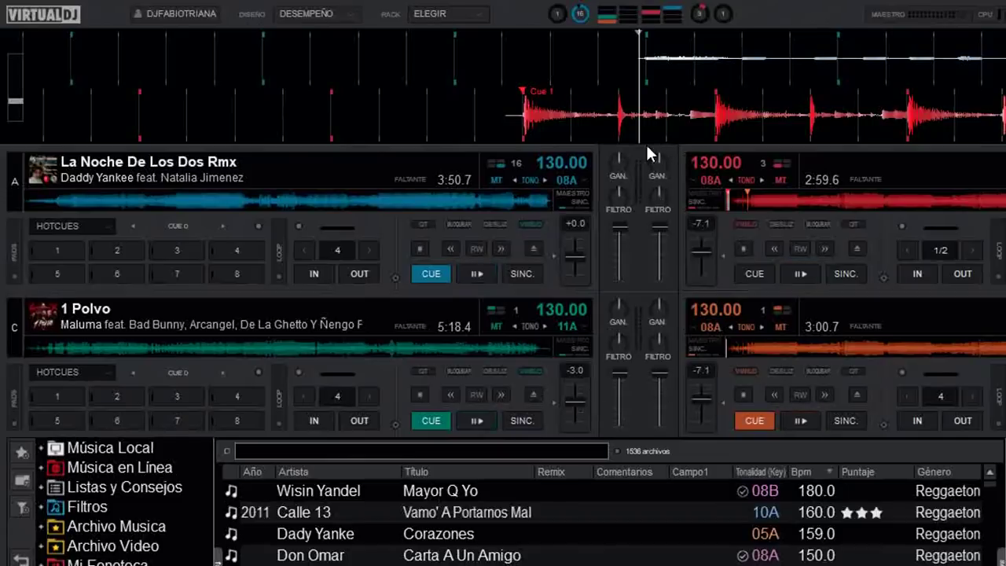
Step: Show the MIXER rack below the decks
{"action": "left_click", "coordinate": [352, 14]}
{"action": "left_click", "coordinate": [479, 16]}
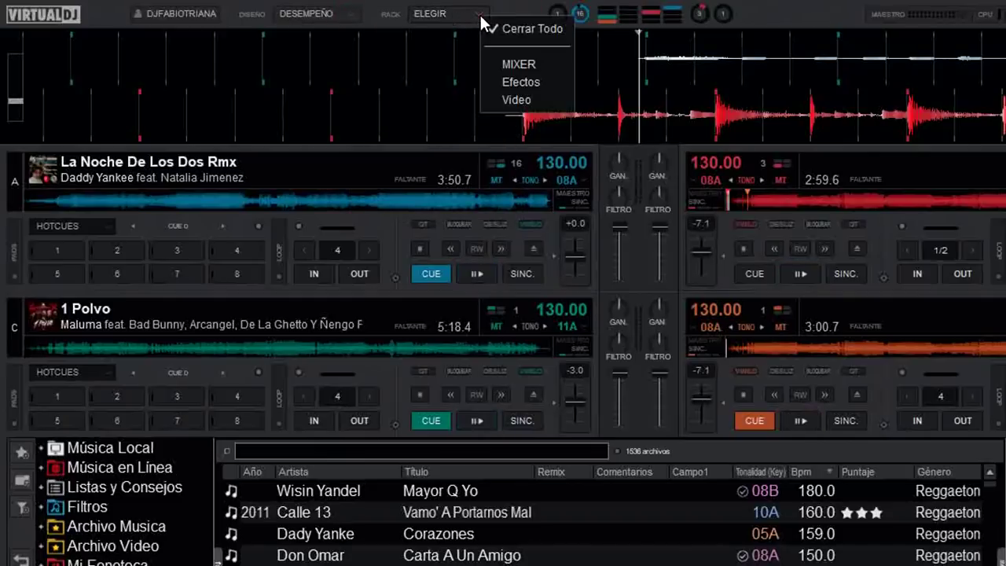
{"action": "left_click", "coordinate": [546, 64]}
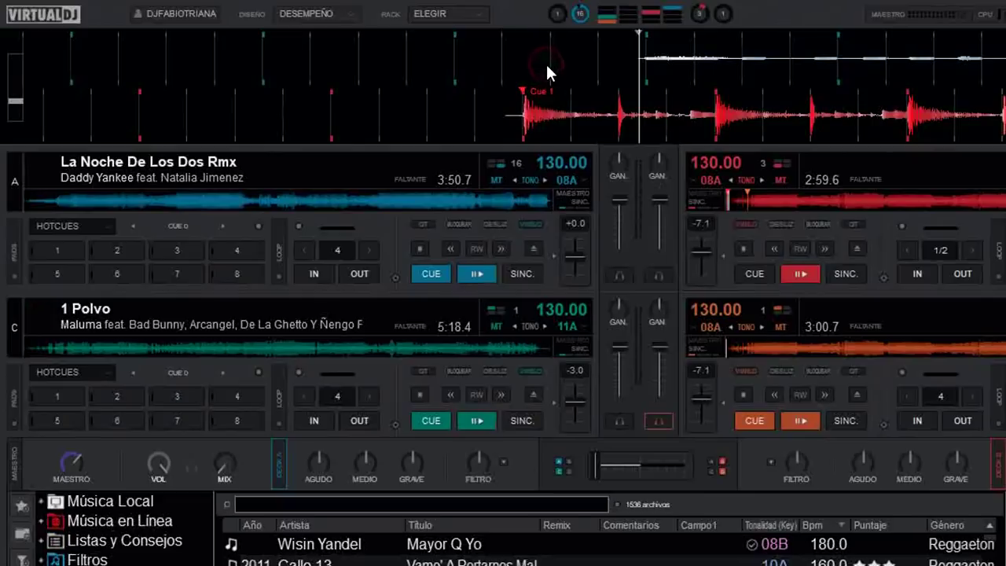
Step: Try the Efectos and Video racks in turn and close all racks
{"action": "left_click", "coordinate": [475, 12]}
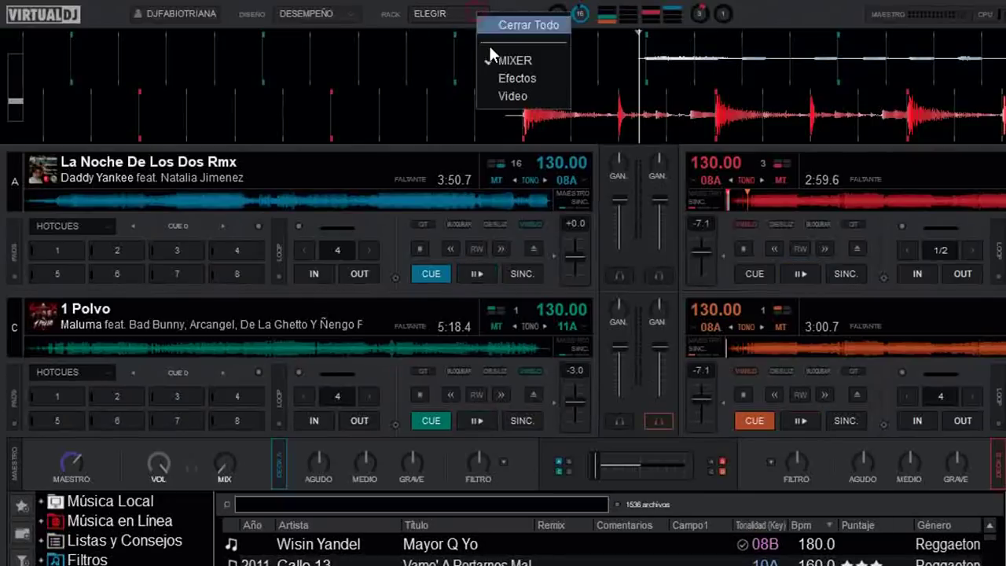
{"action": "left_click", "coordinate": [515, 79]}
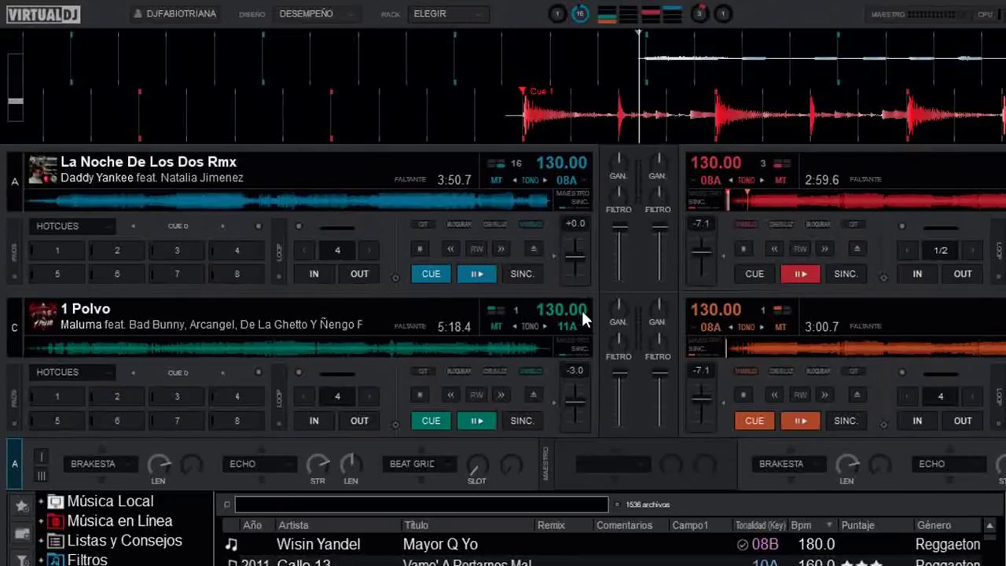
{"action": "left_click", "coordinate": [478, 16]}
{"action": "left_click", "coordinate": [517, 97]}
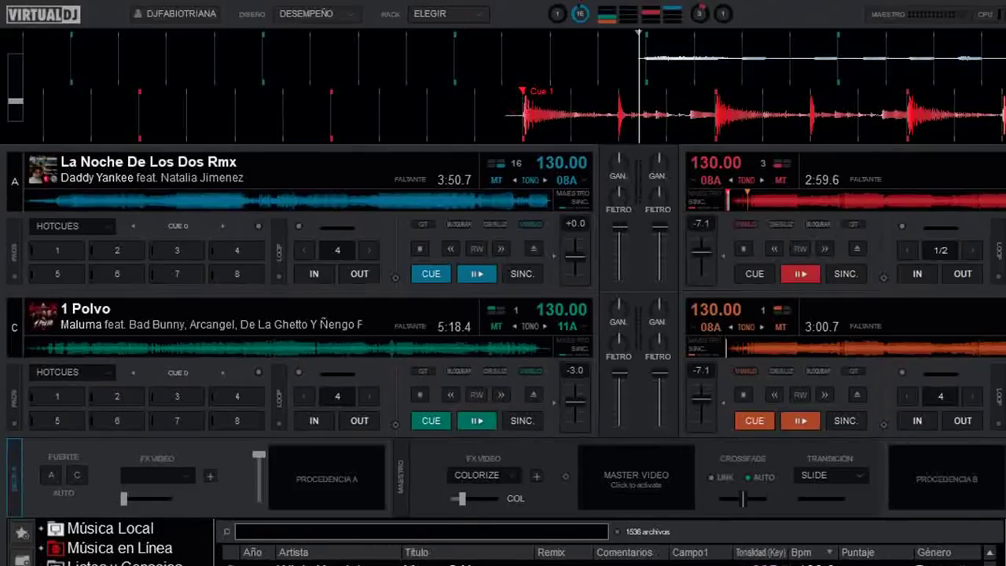
{"action": "left_click", "coordinate": [480, 14]}
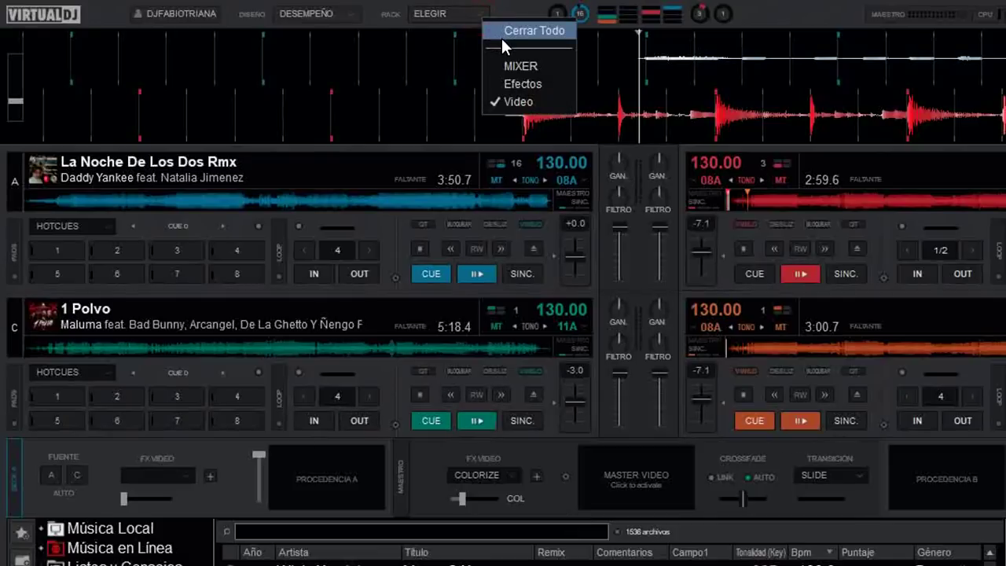
{"action": "left_click", "coordinate": [519, 30]}
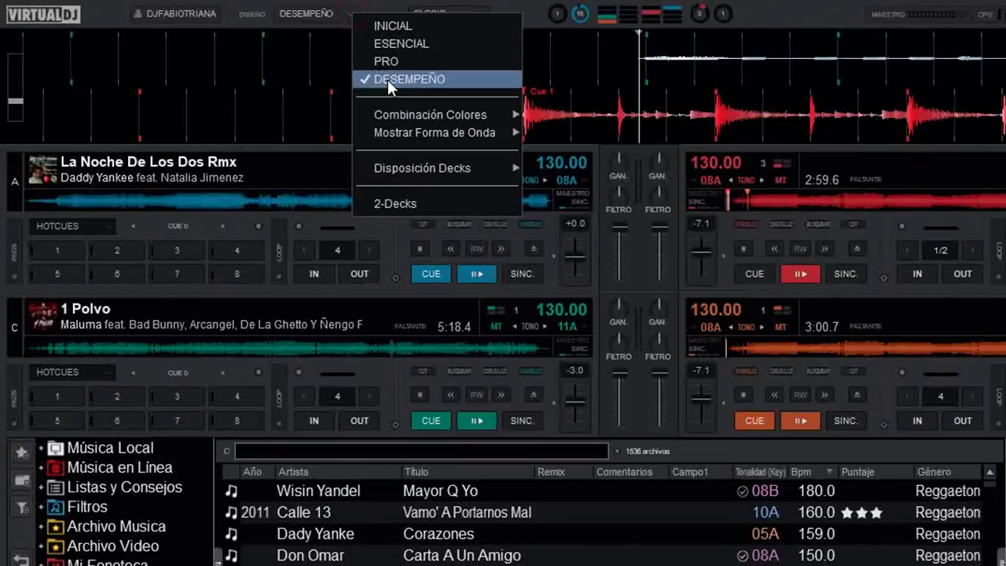
Step: Set the four-deck DESEMPEÑO layout's deck arrangement to Chica
{"action": "mouse_move", "coordinate": [481, 172]}
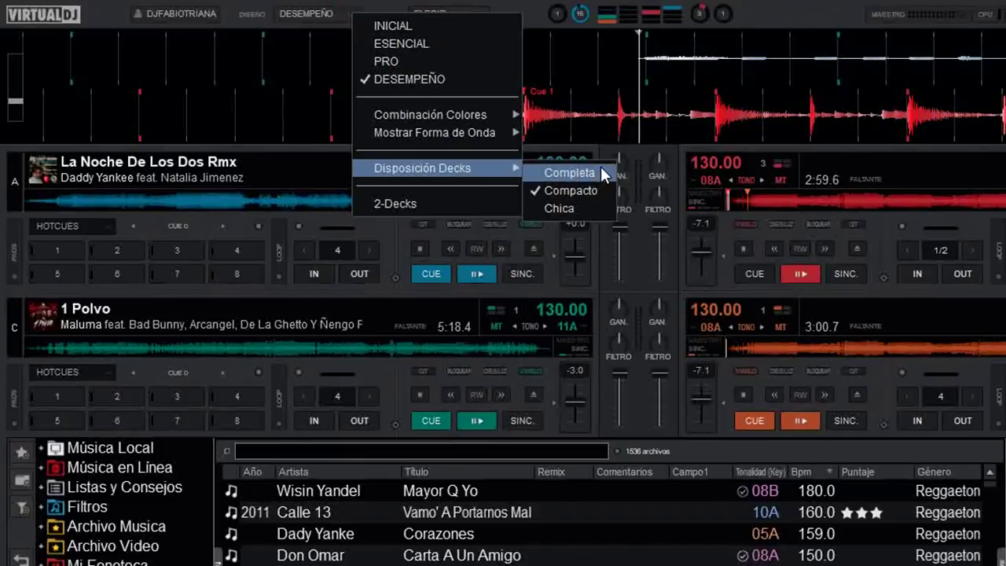
{"action": "left_click", "coordinate": [574, 204]}
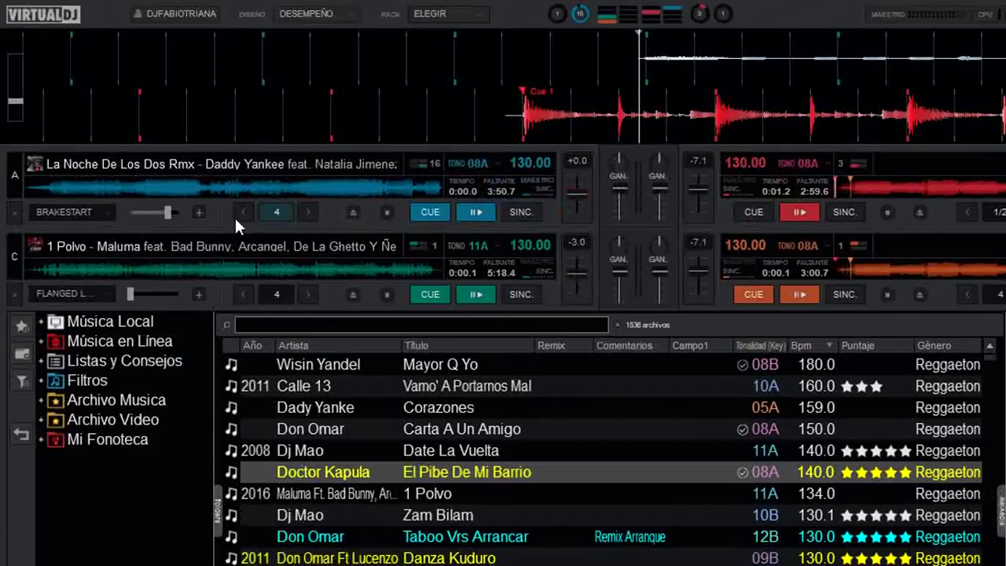
{"action": "mouse_move", "coordinate": [661, 256]}
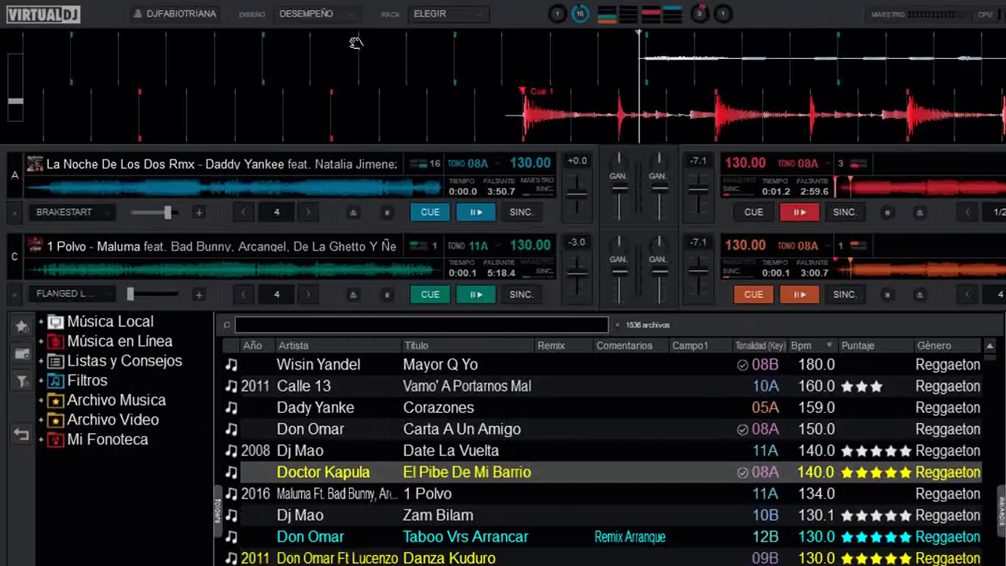
Step: Switch the DESEMPEÑO layout to 2-Decks and set its deck arrangement to Completa
{"action": "left_click", "coordinate": [354, 13]}
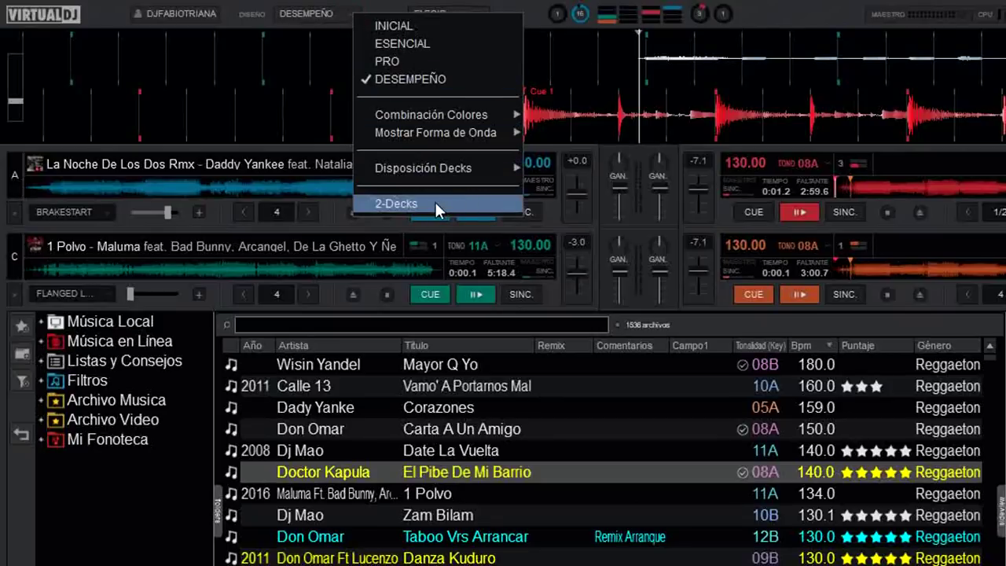
{"action": "left_click", "coordinate": [435, 202]}
{"action": "left_click", "coordinate": [342, 16]}
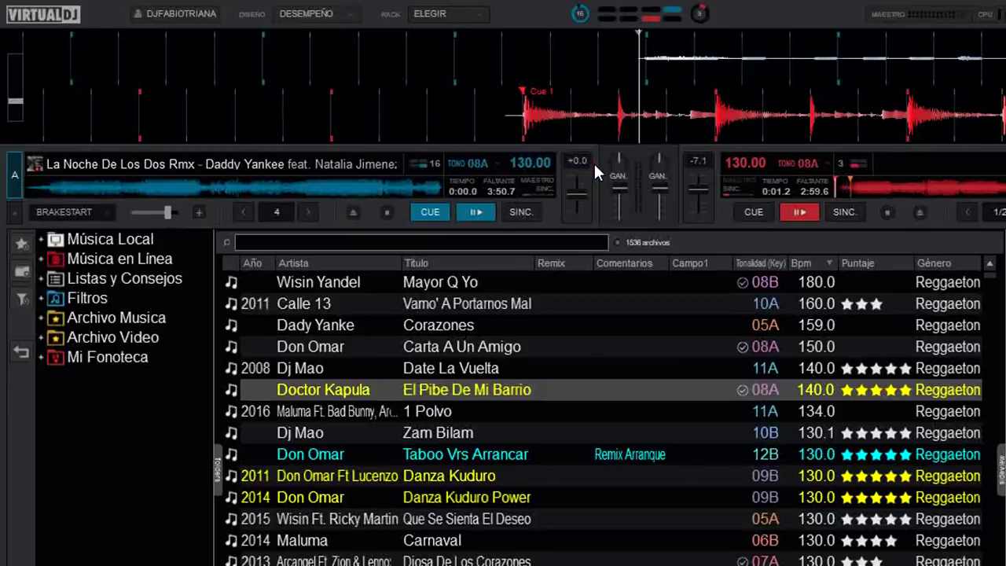
{"action": "left_click", "coordinate": [595, 164]}
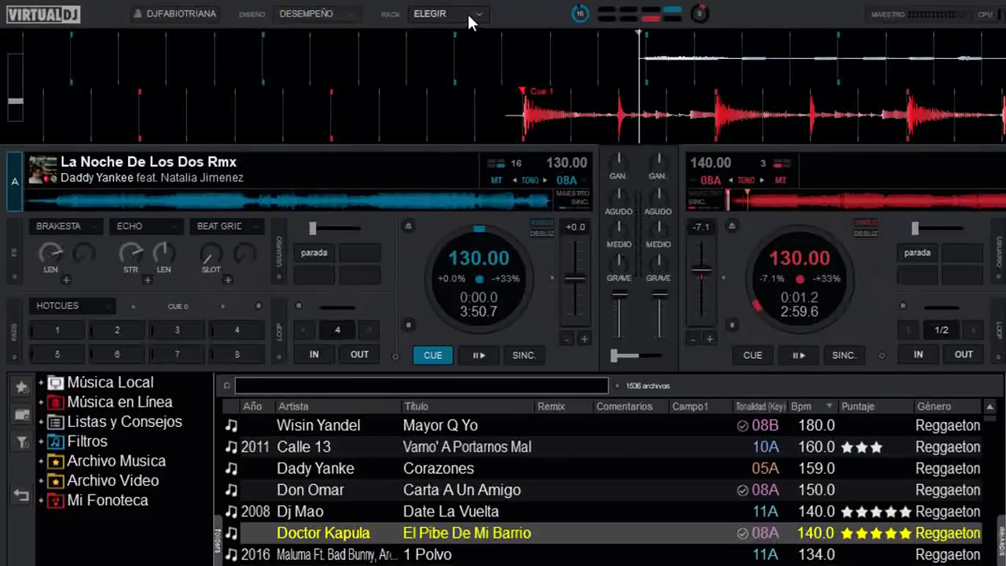
Step: Revisit the INICIAL layout with its album cover browser and switch to the ESENCIAL layout
{"action": "left_click", "coordinate": [351, 15]}
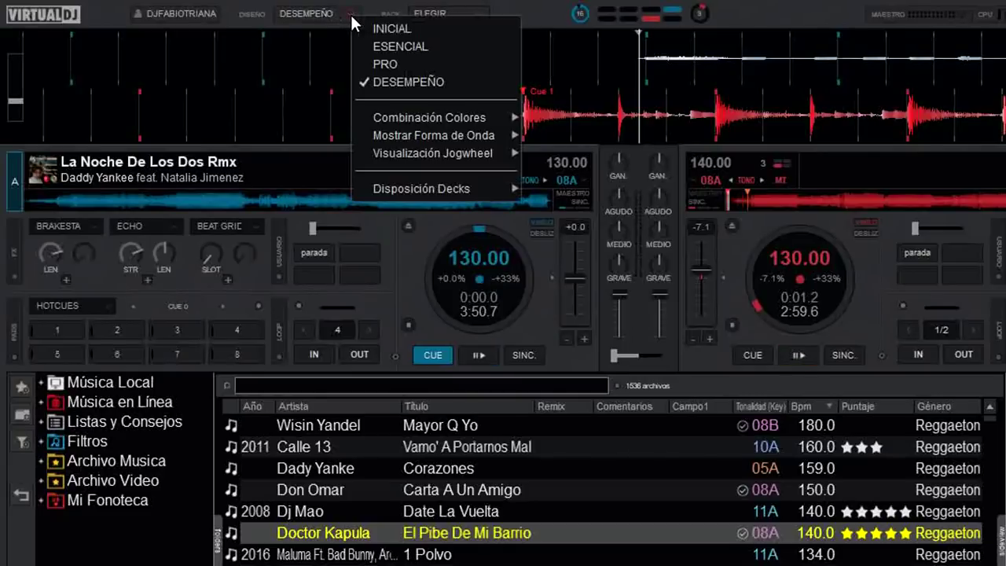
{"action": "left_click", "coordinate": [411, 28]}
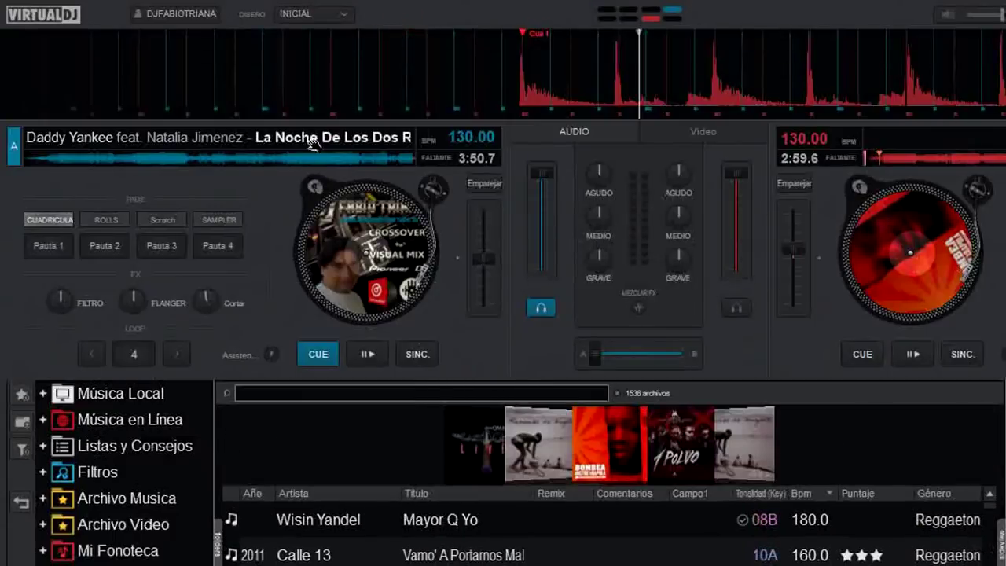
{"action": "mouse_move", "coordinate": [672, 411]}
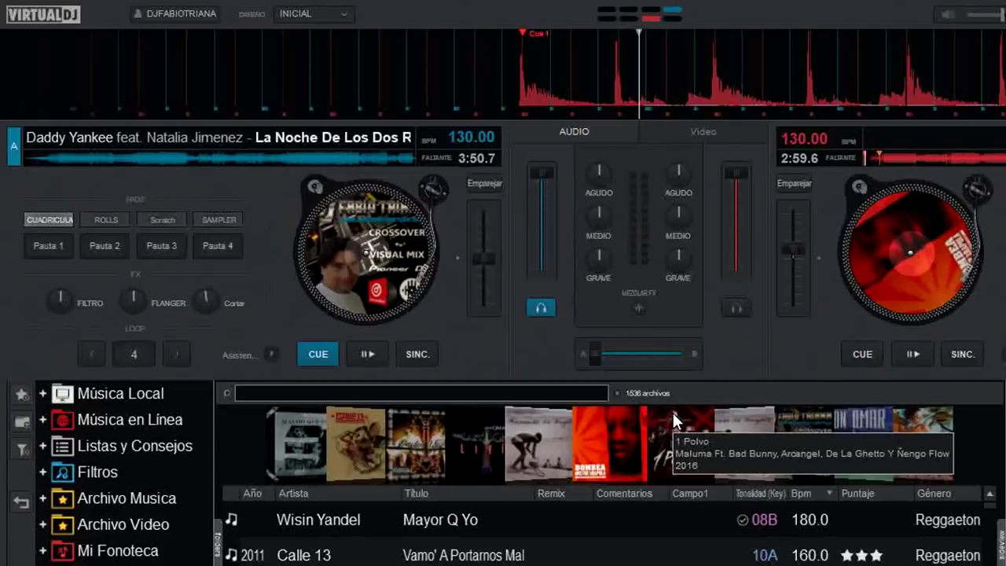
{"action": "left_click", "coordinate": [344, 14]}
{"action": "left_click", "coordinate": [379, 33]}
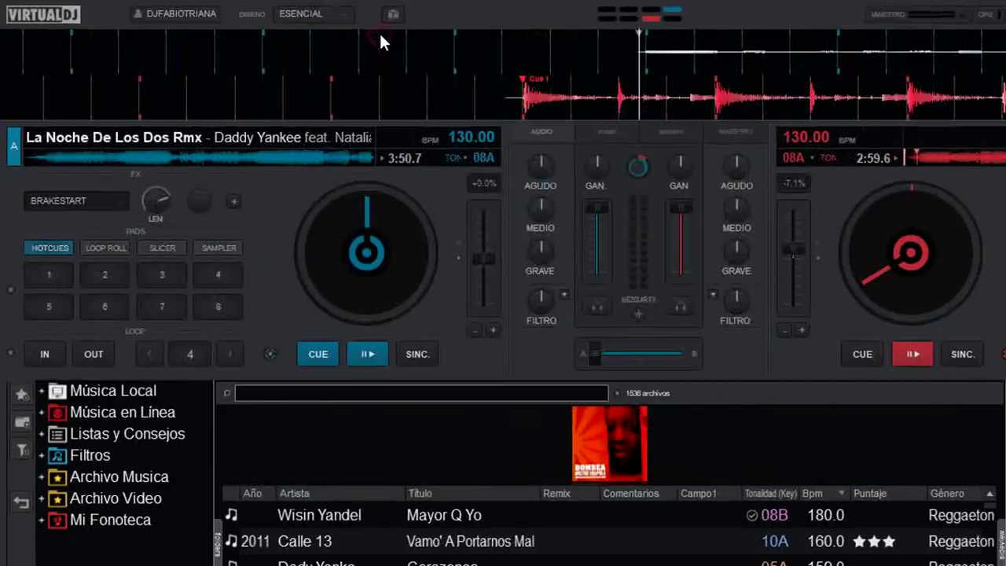